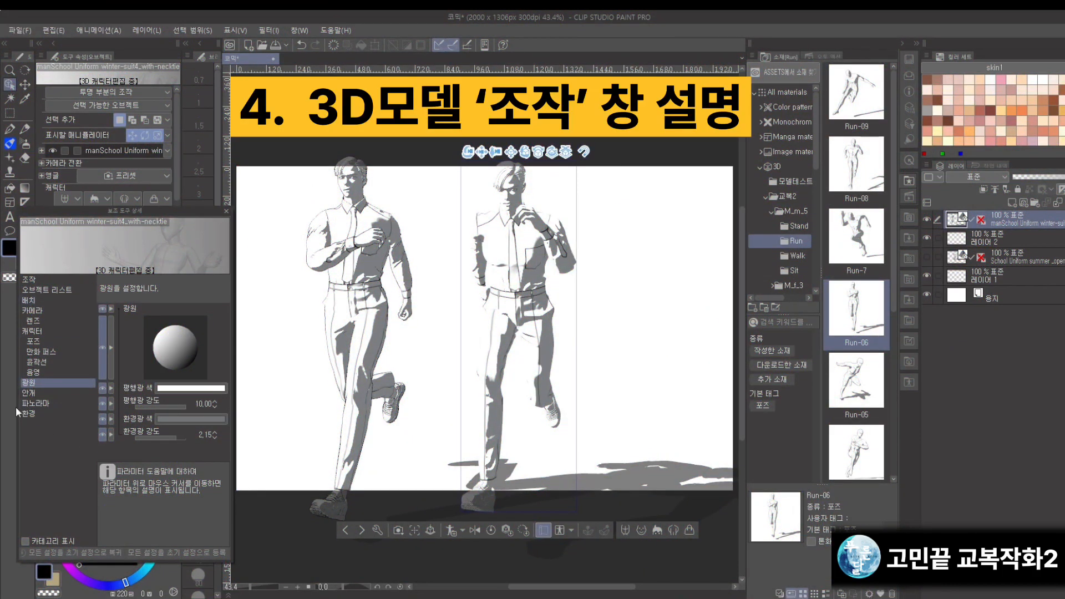
# Set the ambient light color in the light source settings to a darker gray
pyautogui.moveTo(672, 339)
pyautogui.mouseDown()
pyautogui.moveTo(681, 335)
pyautogui.moveTo(645, 348)
pyautogui.moveTo(680, 350)
pyautogui.mouseUp()
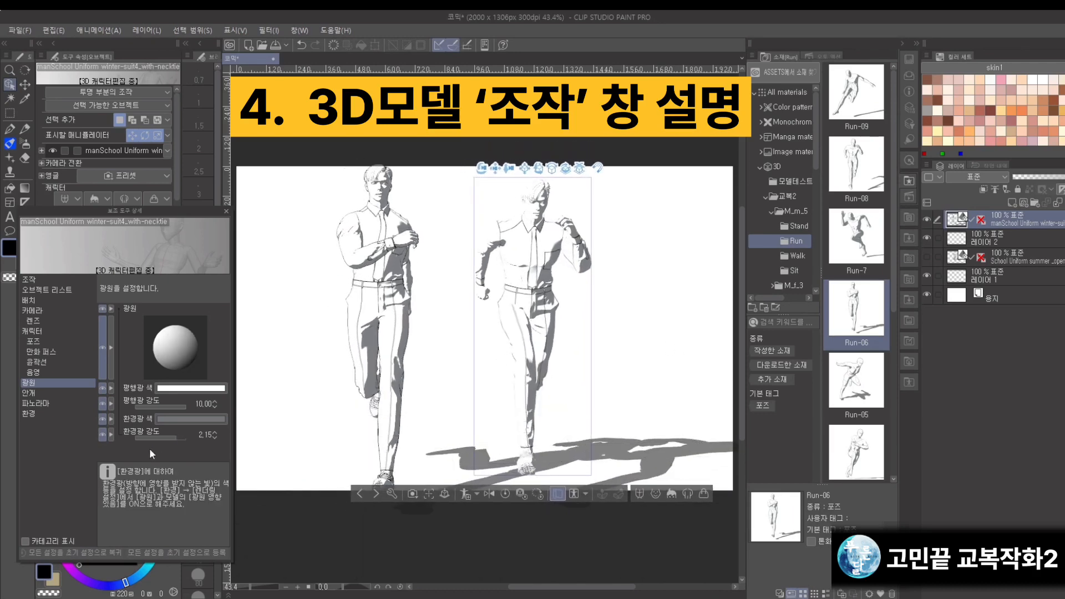
pyautogui.click(215, 419)
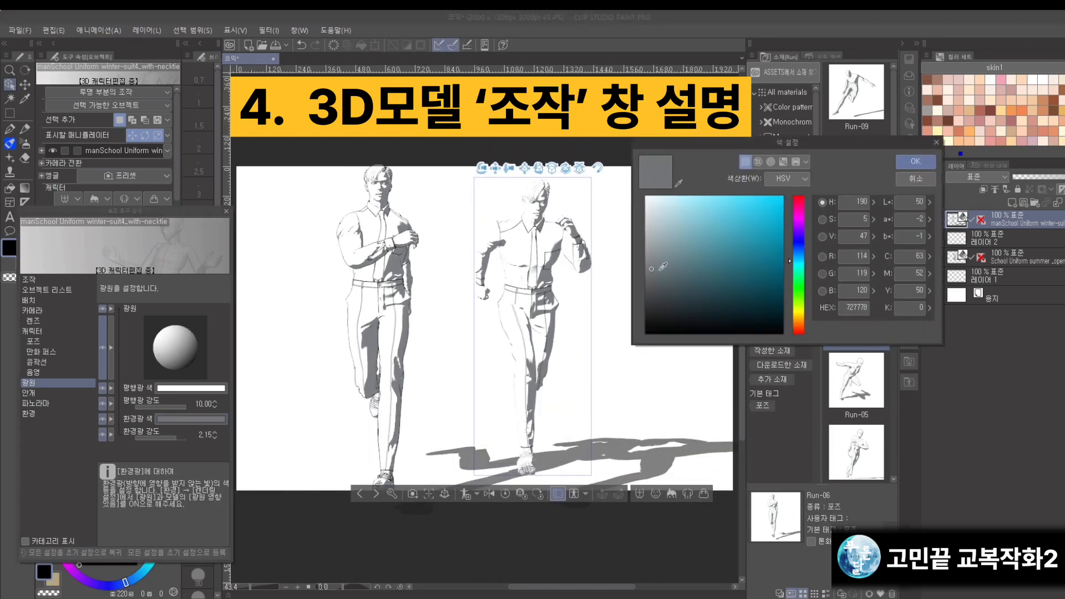
pyautogui.click(659, 284)
pyautogui.click(915, 161)
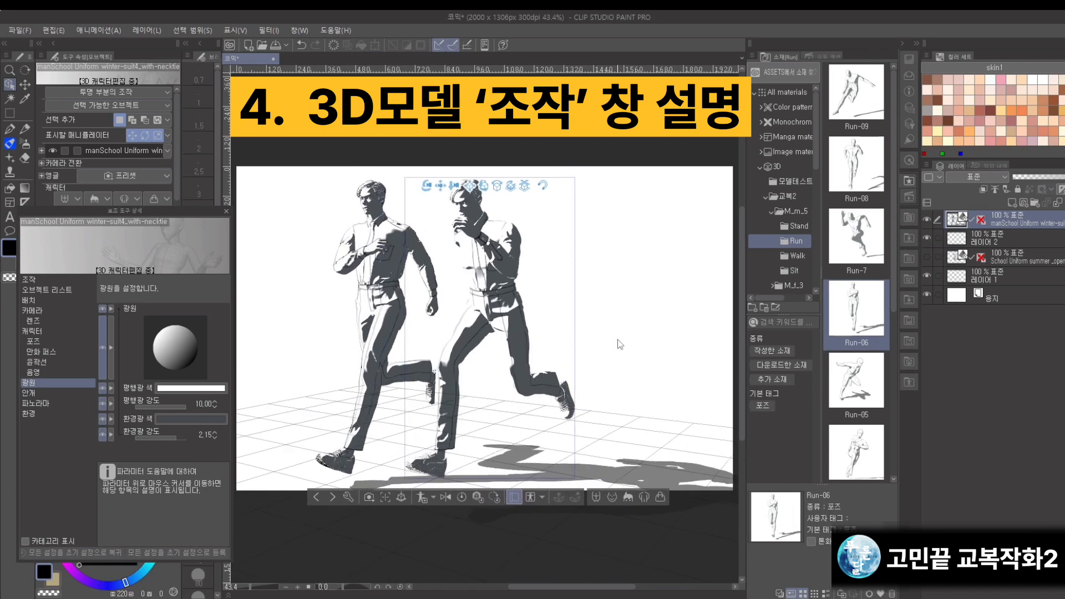
# Show the object list and switch the selection between the two uniform models, ending on the left figure
pyautogui.click(45, 290)
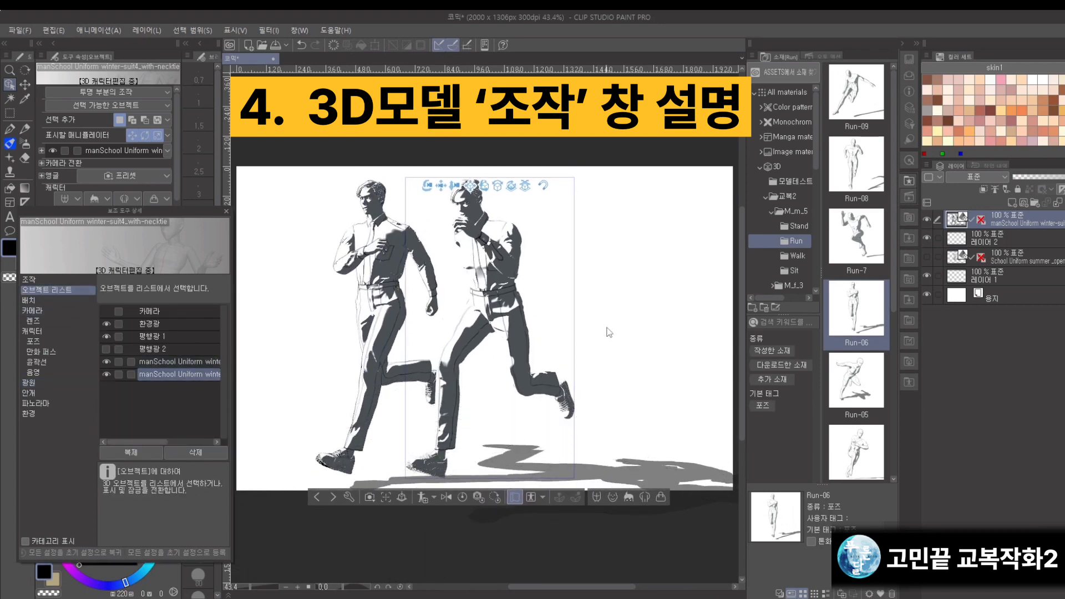
pyautogui.click(174, 374)
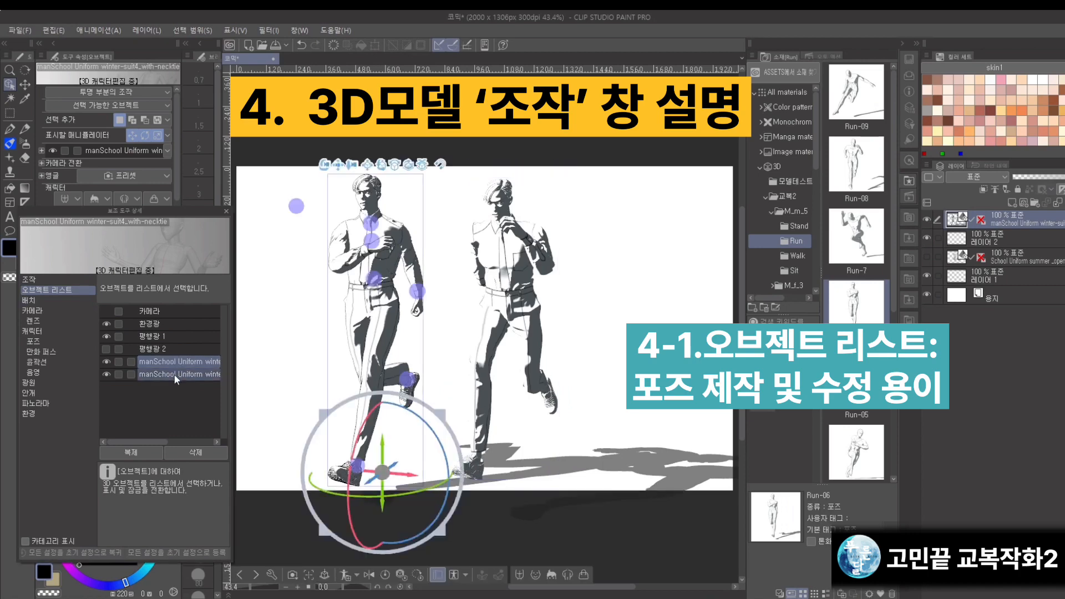
pyautogui.click(174, 374)
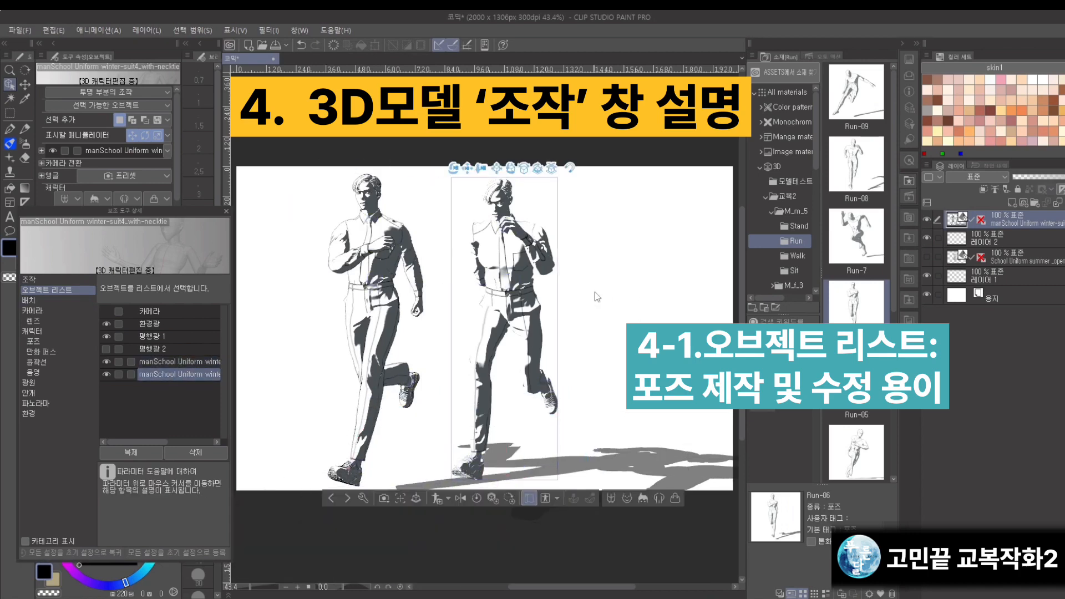
pyautogui.click(183, 361)
pyautogui.click(186, 372)
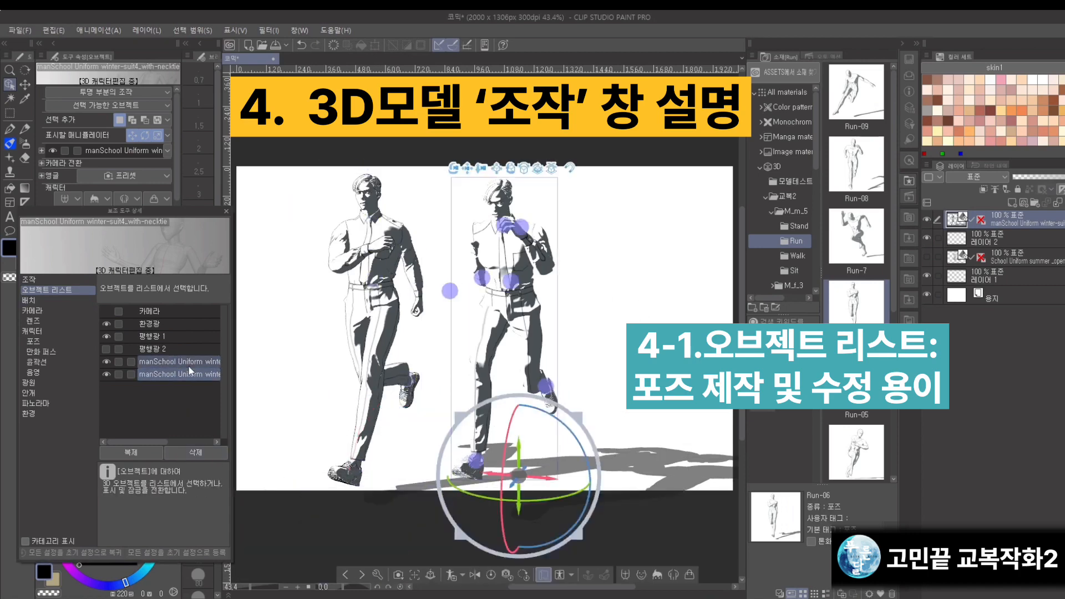
pyautogui.click(188, 374)
pyautogui.click(187, 375)
pyautogui.click(191, 364)
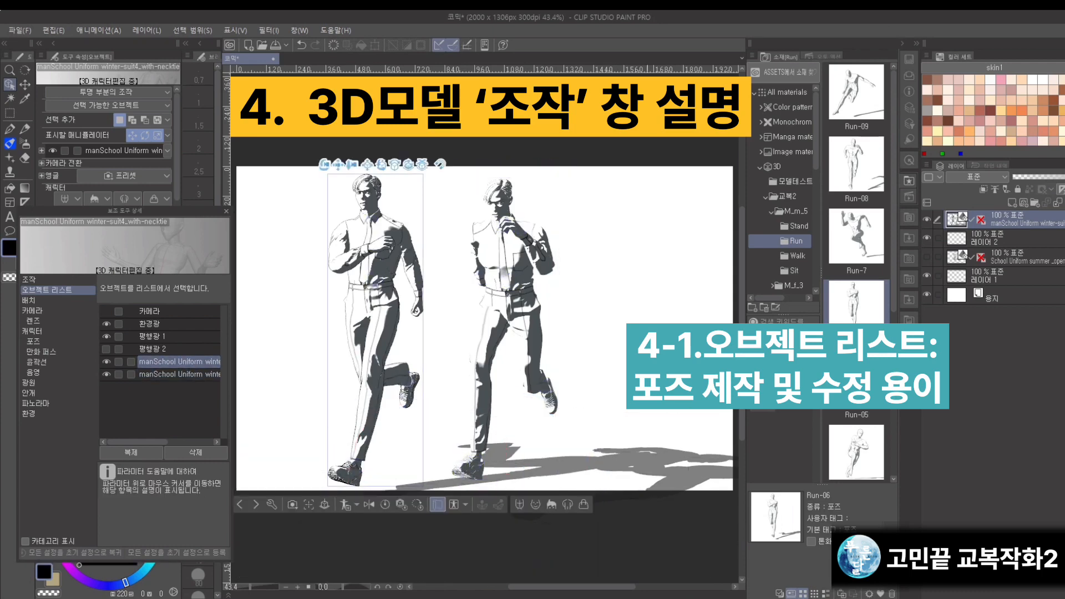
# Apply the Run-05 pose to the right model and the Run-04 pose to the left model
pyautogui.moveTo(856, 382); pyautogui.dragTo(554, 315)
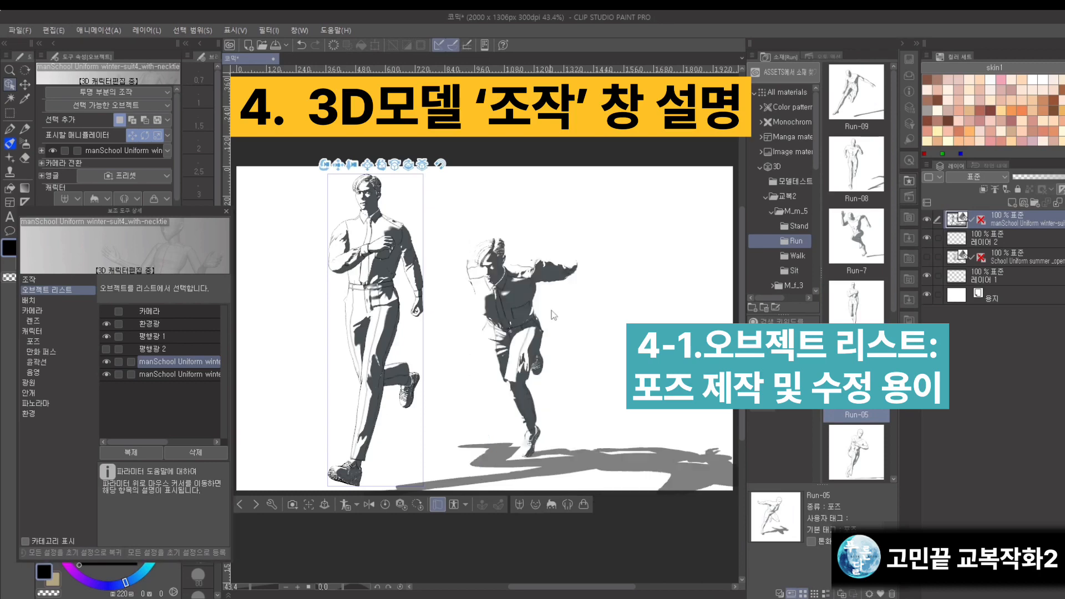
pyautogui.moveTo(624, 356); pyautogui.dragTo(669, 361)
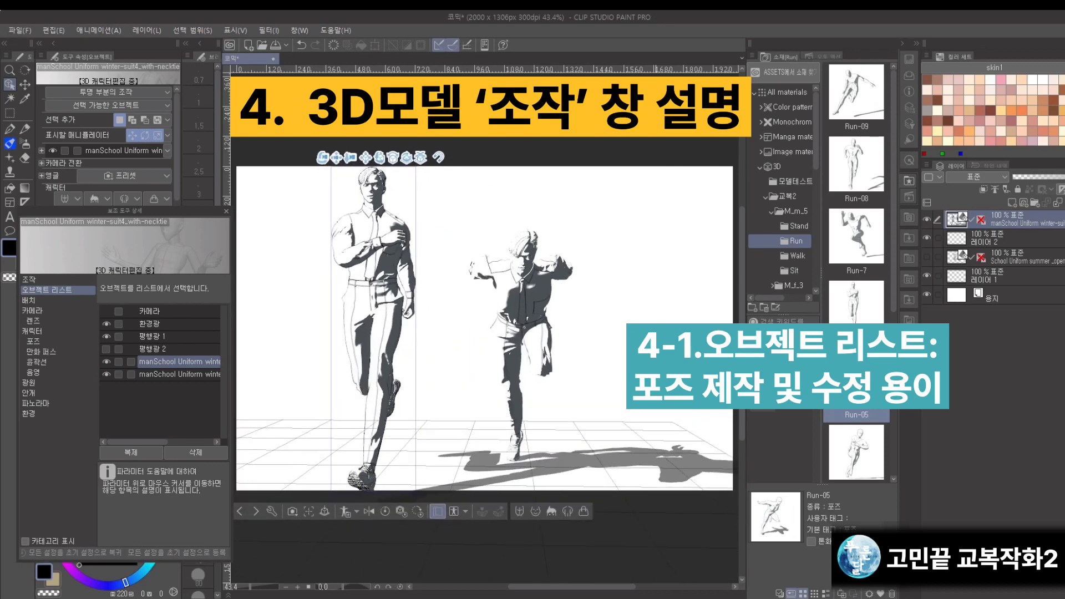
pyautogui.moveTo(869, 465); pyautogui.dragTo(388, 269)
pyautogui.moveTo(646, 360)
pyautogui.mouseDown()
pyautogui.moveTo(610, 361)
pyautogui.moveTo(661, 361)
pyautogui.moveTo(607, 358)
pyautogui.moveTo(654, 355)
pyautogui.moveTo(662, 330)
pyautogui.moveTo(655, 358)
pyautogui.mouseUp()
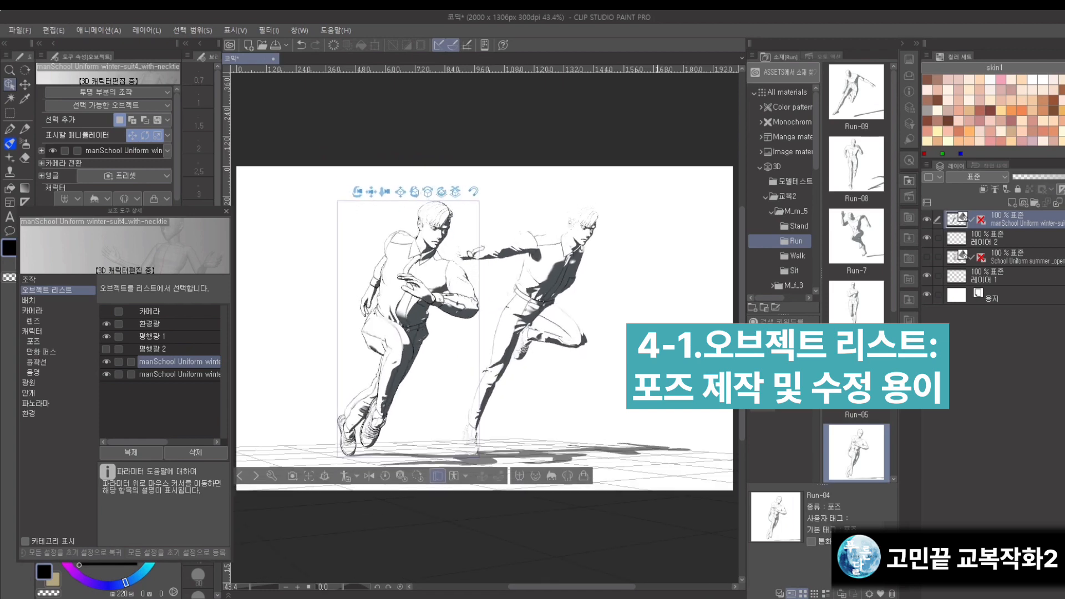
# Select the left model's arm parts one after another to bring up their rotation manipulators
pyautogui.click(426, 297)
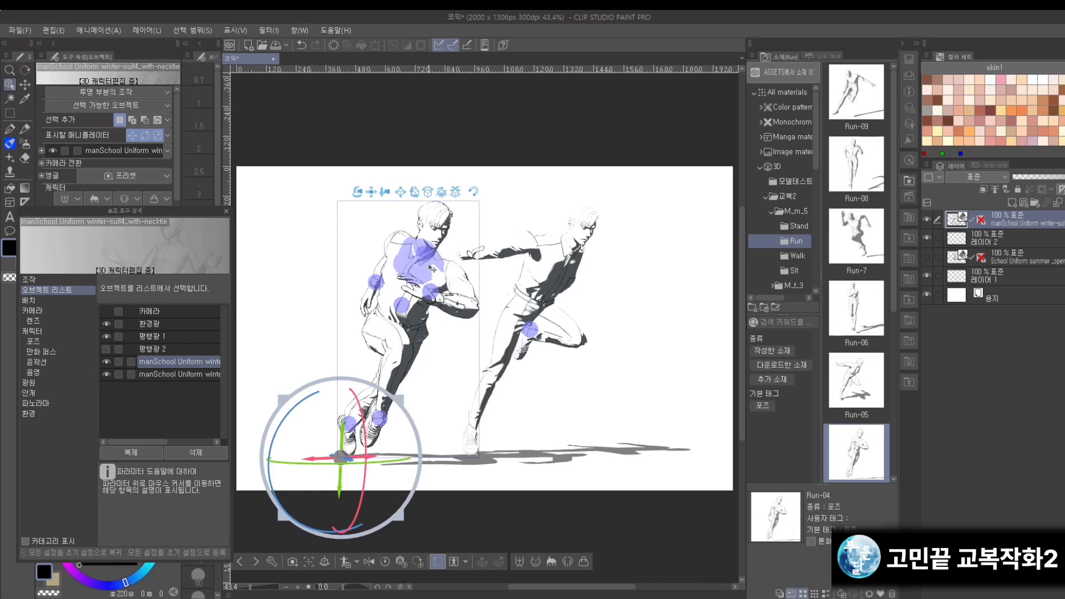
pyautogui.click(459, 279)
pyautogui.click(466, 291)
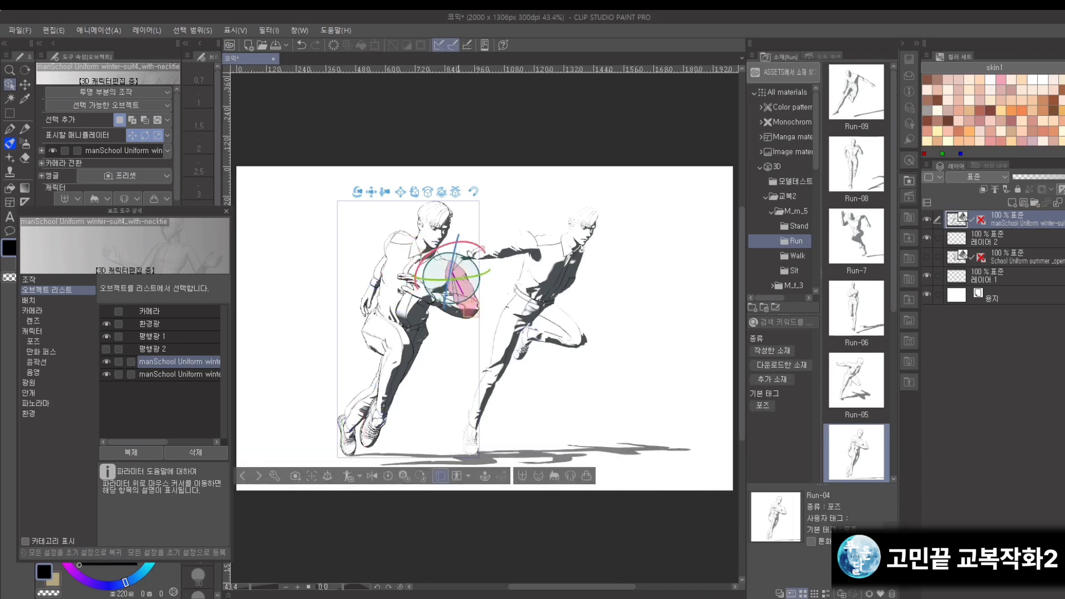
pyautogui.click(398, 287)
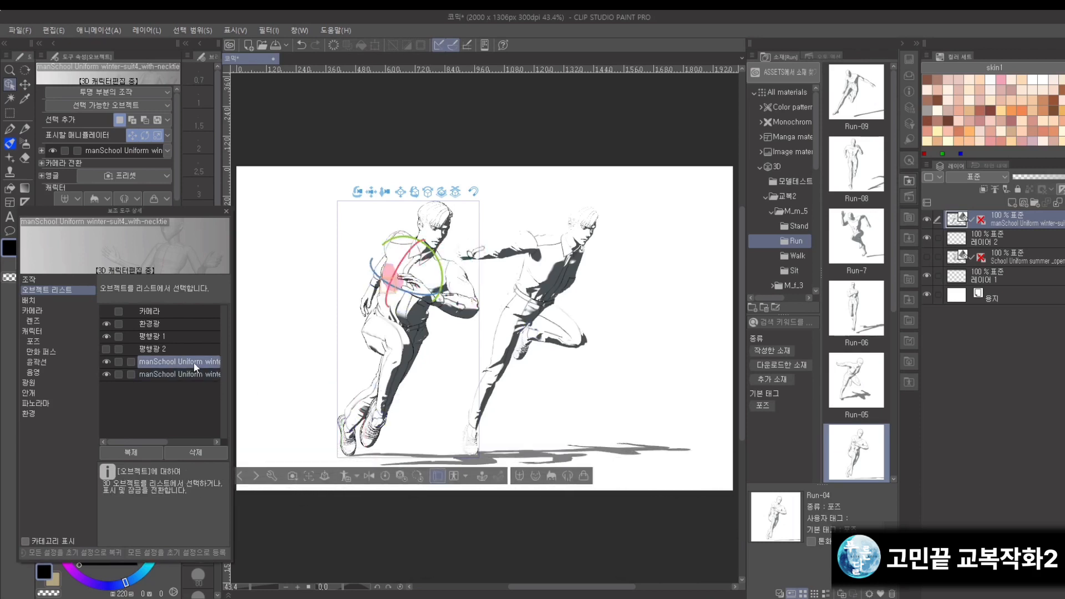
# Duplicate the left model in the object list and hide the original
pyautogui.click(132, 453)
pyautogui.click(105, 362)
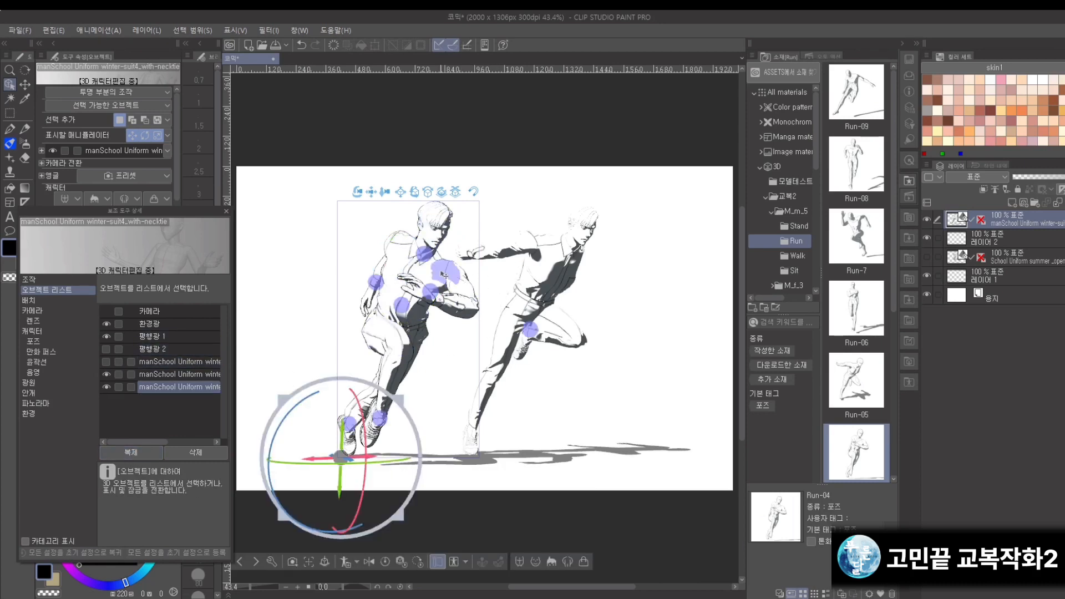
# Adjust the duplicate's upper body at the neck control point and rotate its bent forearm slightly outward
pyautogui.click(424, 253)
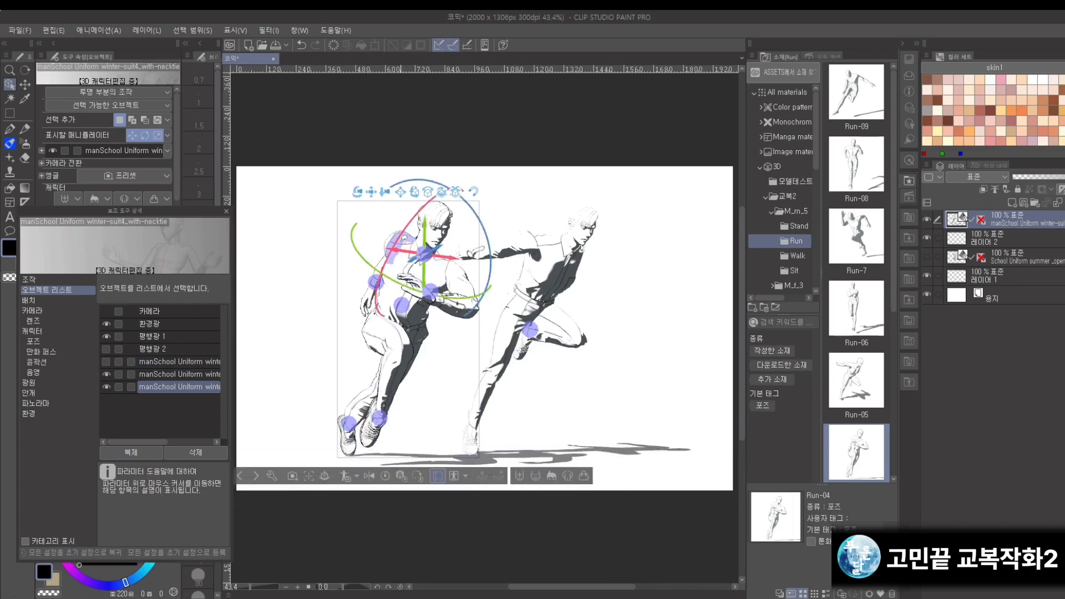
pyautogui.moveTo(396, 249); pyautogui.dragTo(389, 223)
pyautogui.click(460, 286)
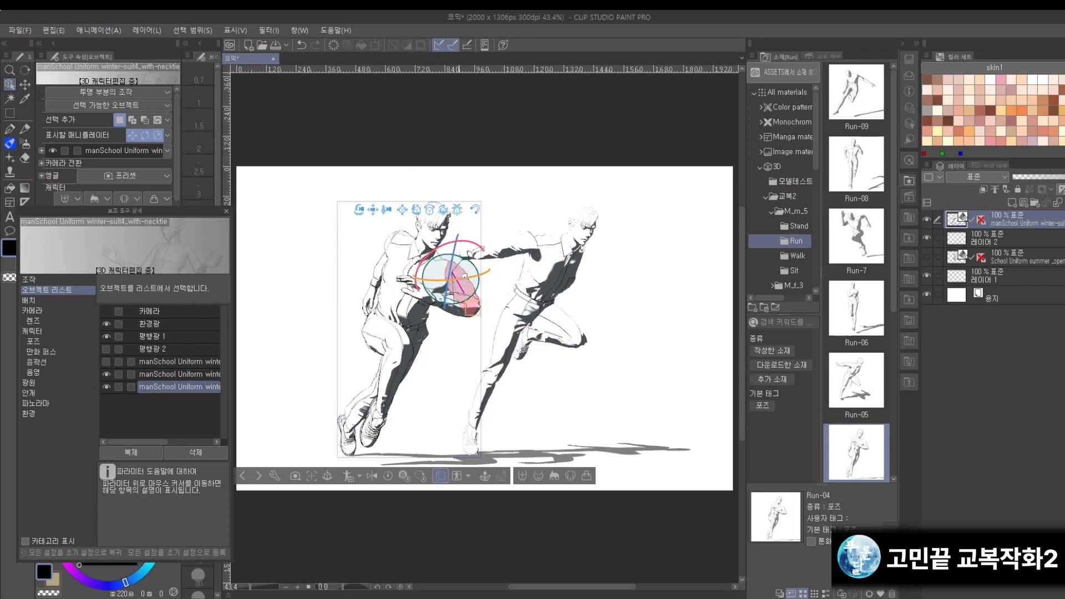
pyautogui.moveTo(465, 275); pyautogui.dragTo(478, 276)
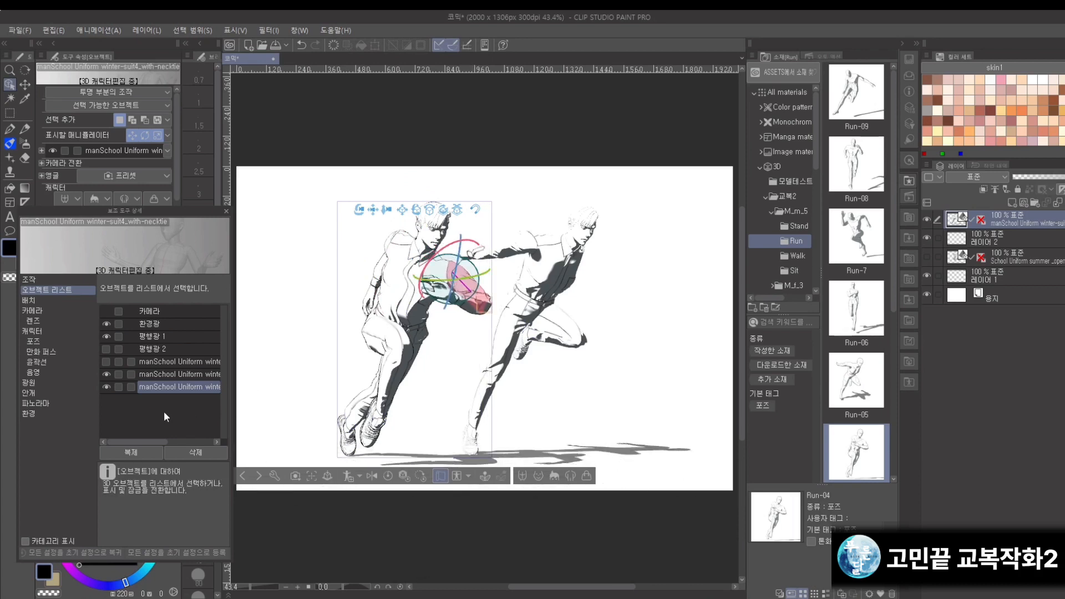
# Compare the original model with the adjusted duplicate by toggling their visibility, leave the original shown, and delete the duplicate
pyautogui.click(105, 386)
pyautogui.click(106, 362)
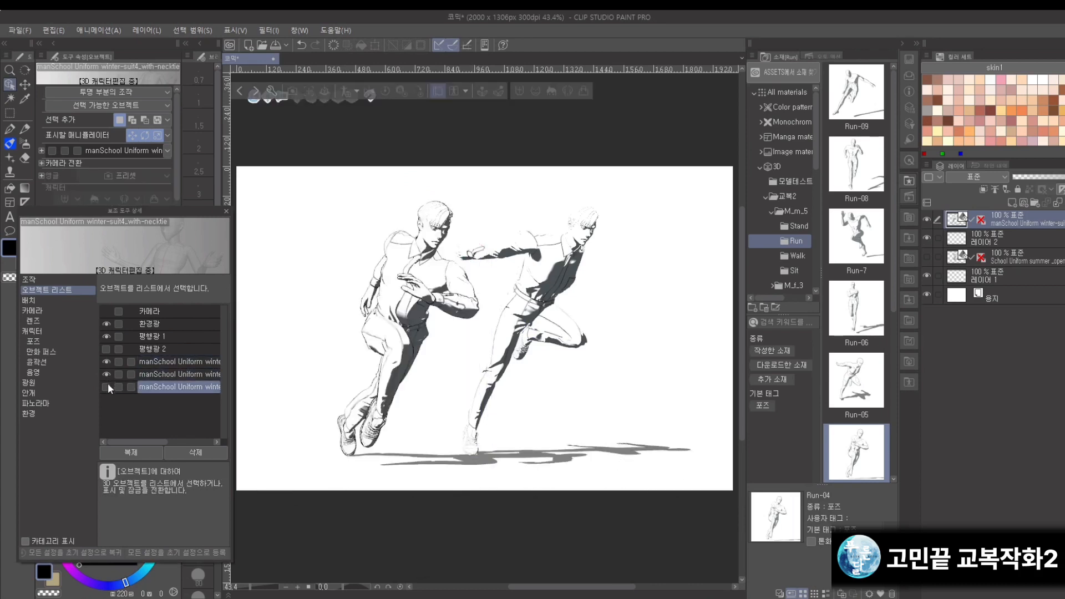
pyautogui.click(106, 386)
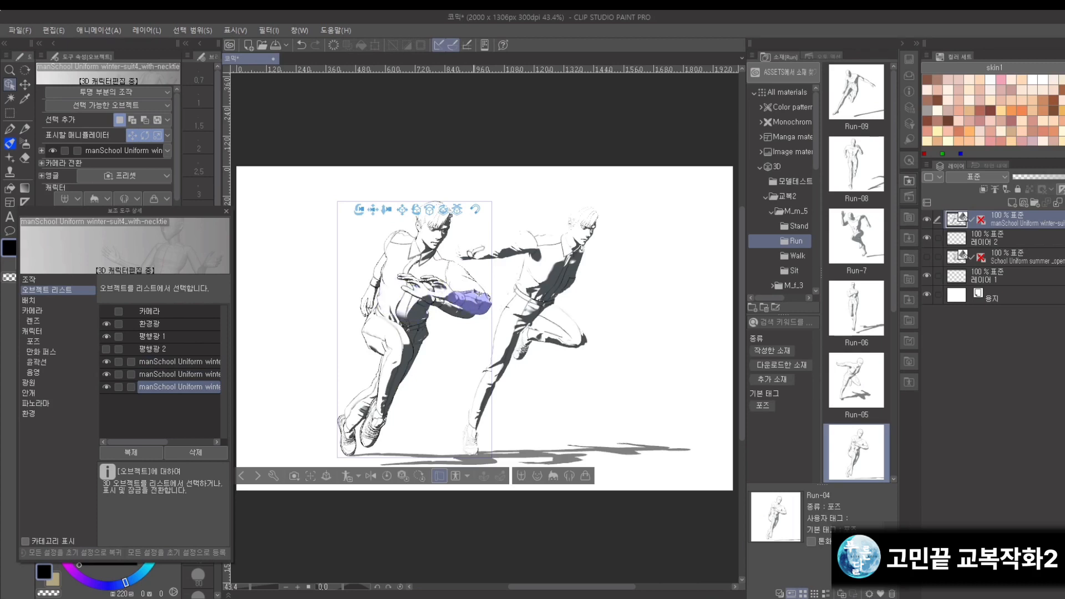
pyautogui.click(106, 387)
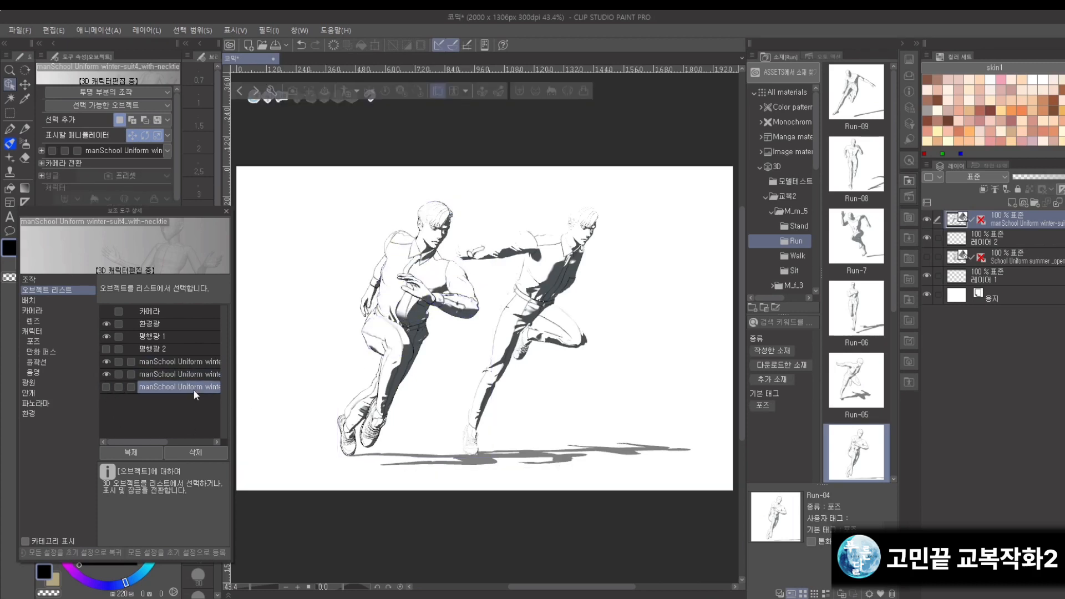
pyautogui.click(198, 453)
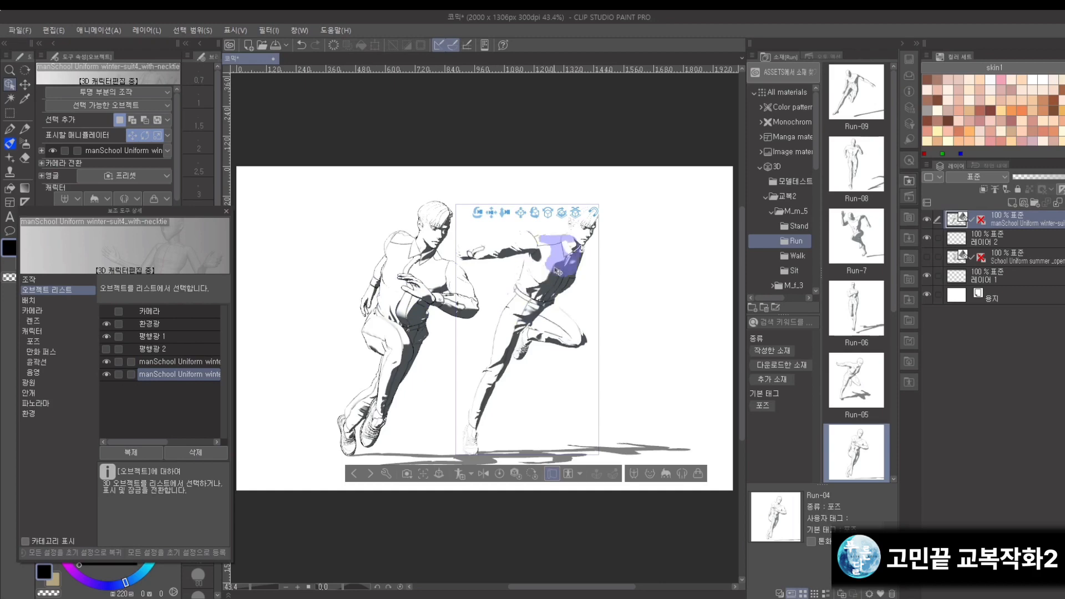
# Open the placement settings and select the left model to examine its position and rotation values
pyautogui.moveTo(628, 319); pyautogui.dragTo(586, 324)
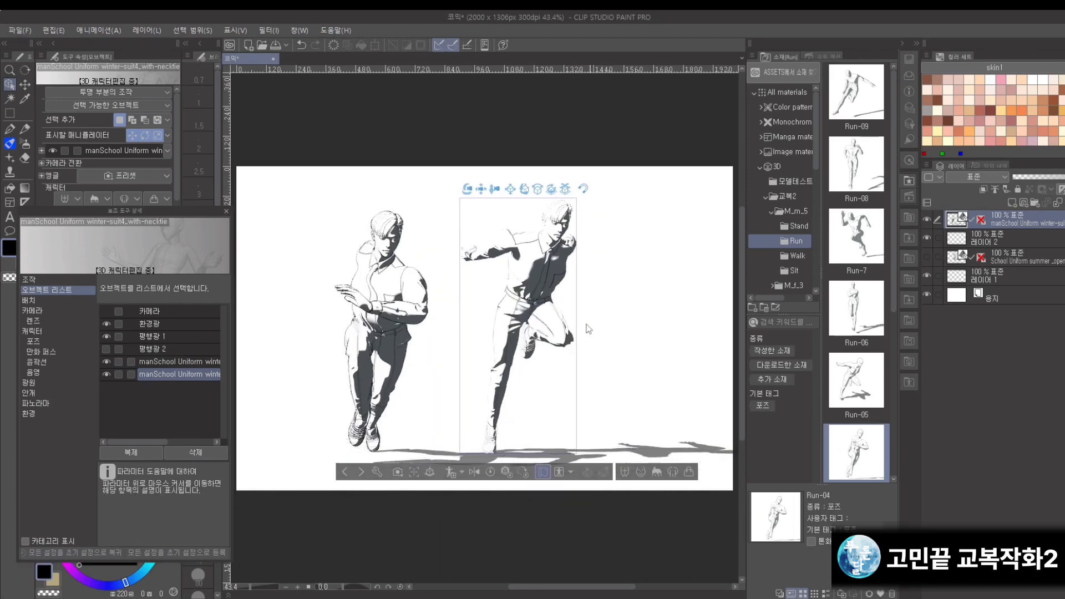
pyautogui.click(52, 301)
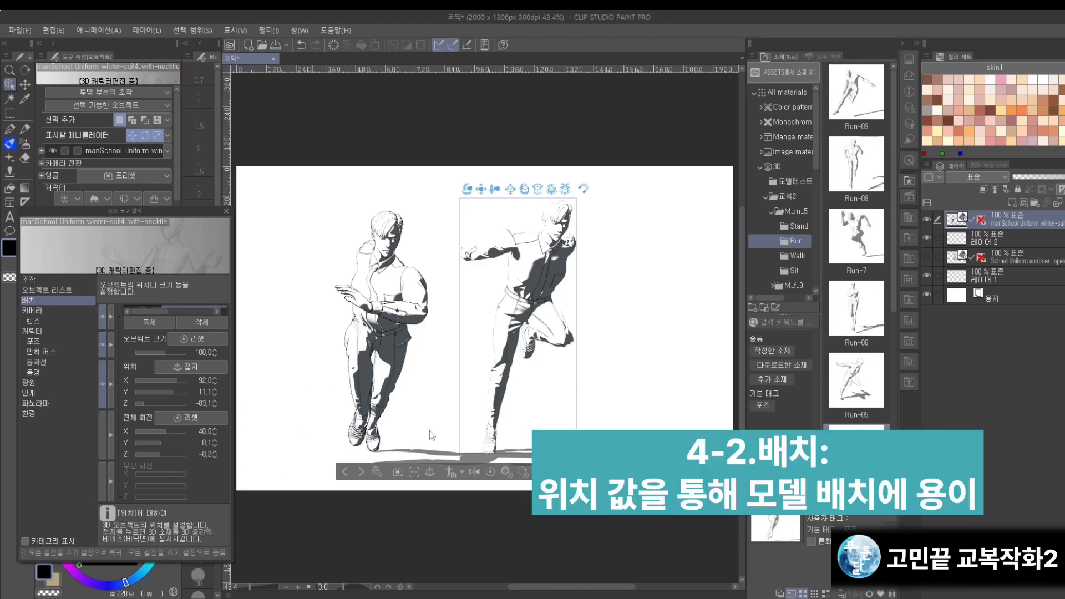
pyautogui.moveTo(677, 360); pyautogui.dragTo(626, 354)
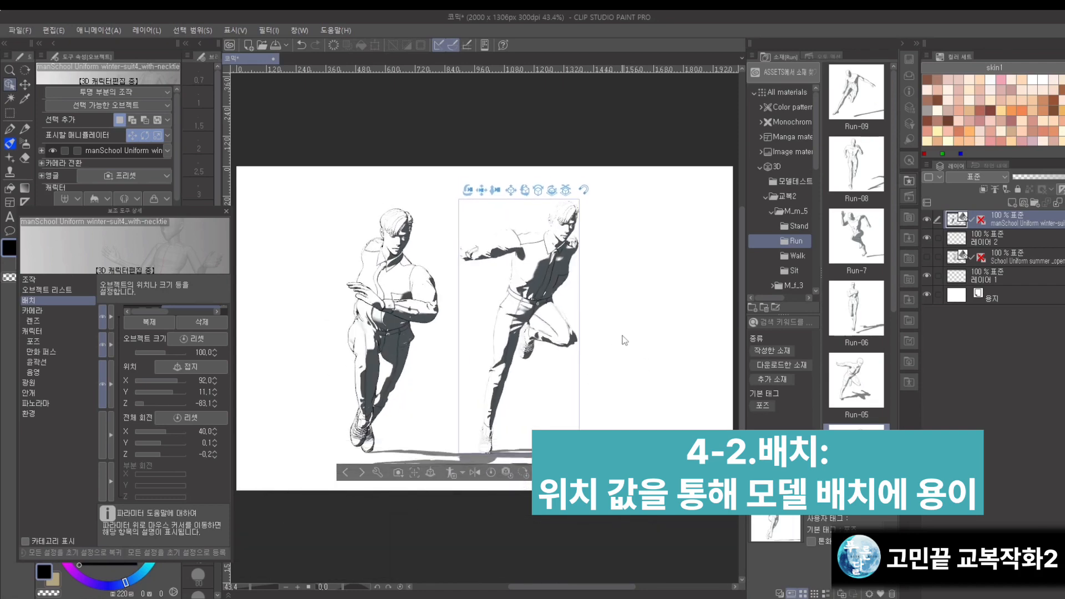
pyautogui.click(399, 296)
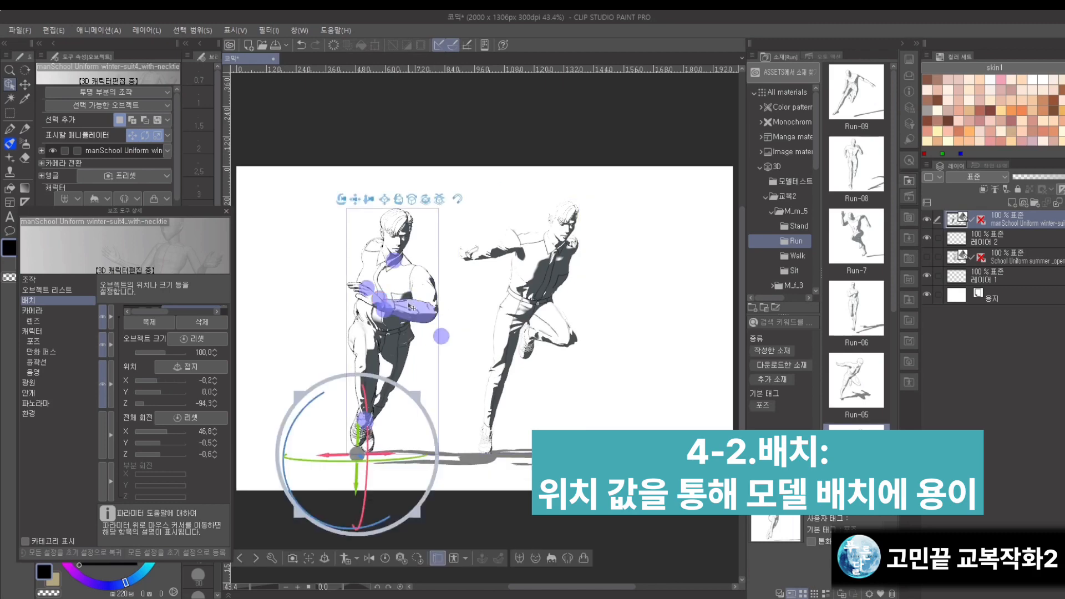
# Apply the Run-06 pose to the left model and select its bent forearm
pyautogui.moveTo(856, 308); pyautogui.dragTo(397, 294)
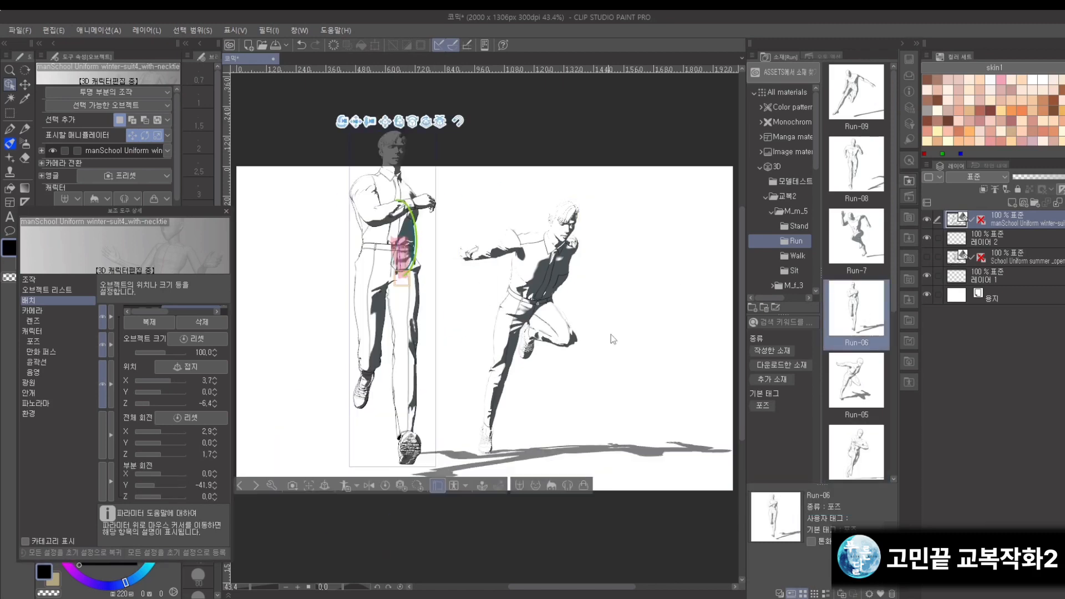
pyautogui.moveTo(623, 352); pyautogui.dragTo(659, 372)
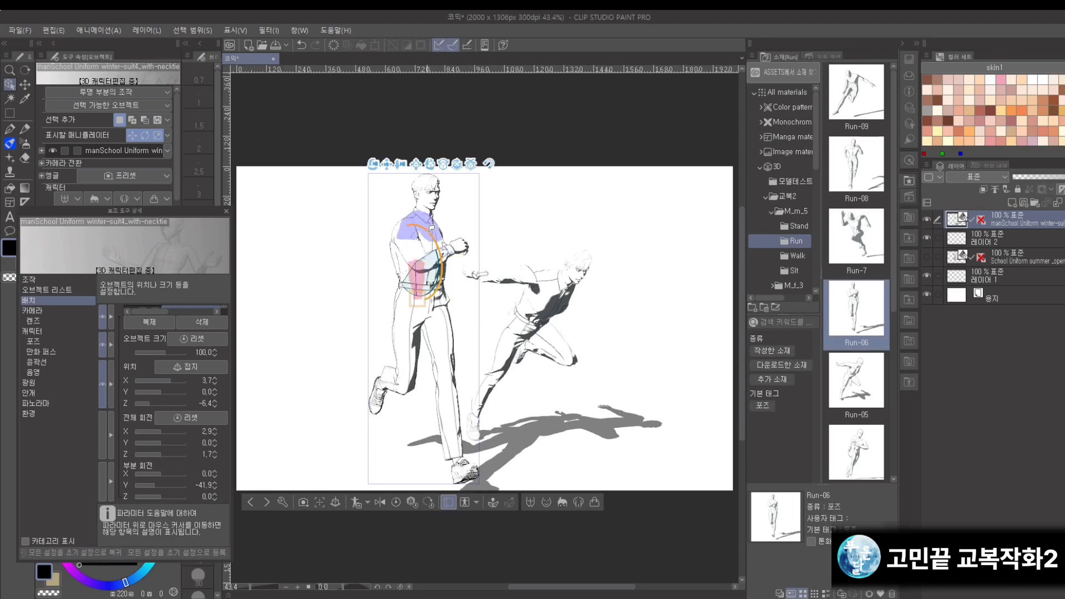
pyautogui.moveTo(431, 226); pyautogui.dragTo(414, 227)
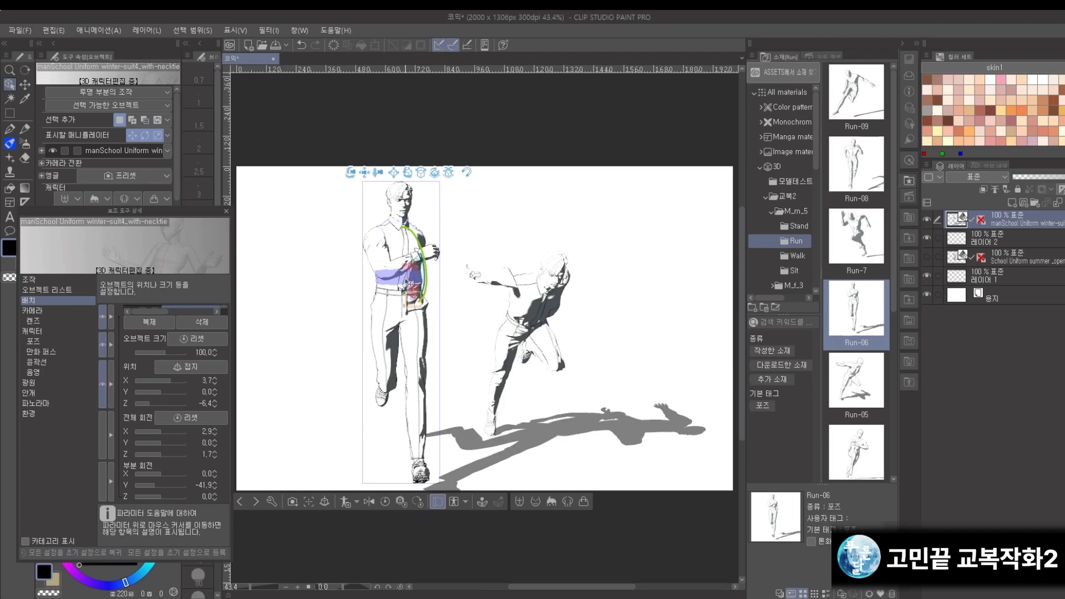
pyautogui.moveTo(582, 406)
pyautogui.mouseDown()
pyautogui.moveTo(618, 407)
pyautogui.moveTo(577, 413)
pyautogui.mouseUp()
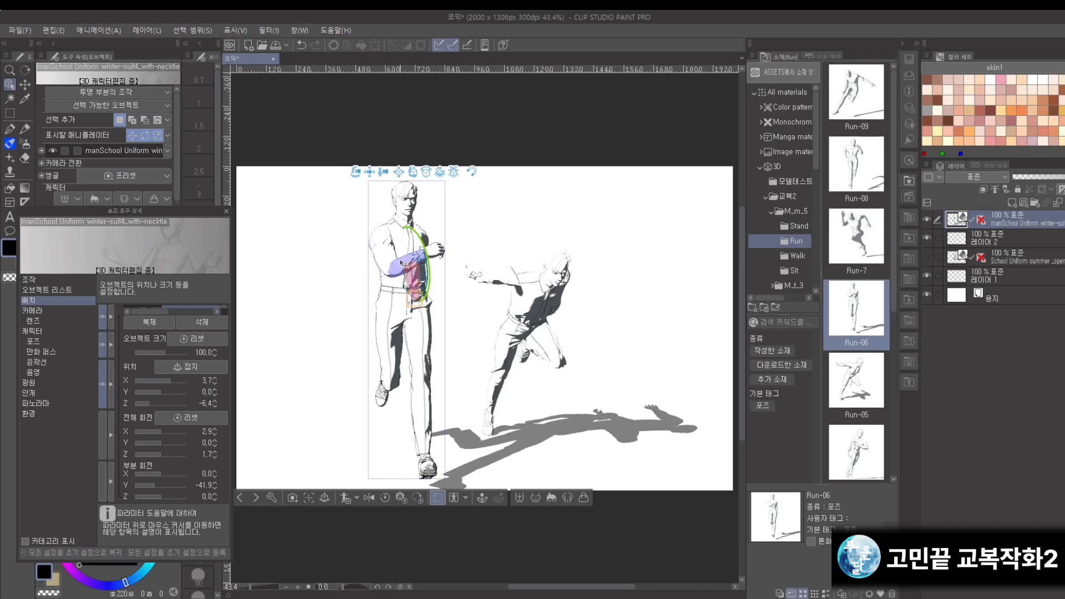
pyautogui.click(404, 263)
# Select the right model and hide it in the object list
pyautogui.click(72, 290)
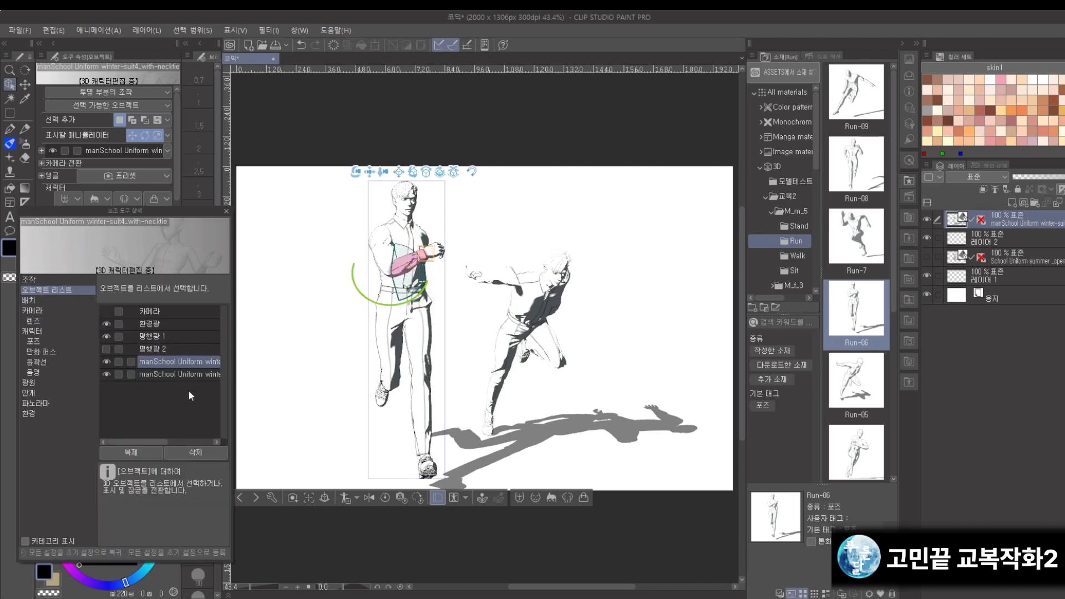
pyautogui.click(558, 323)
pyautogui.click(106, 373)
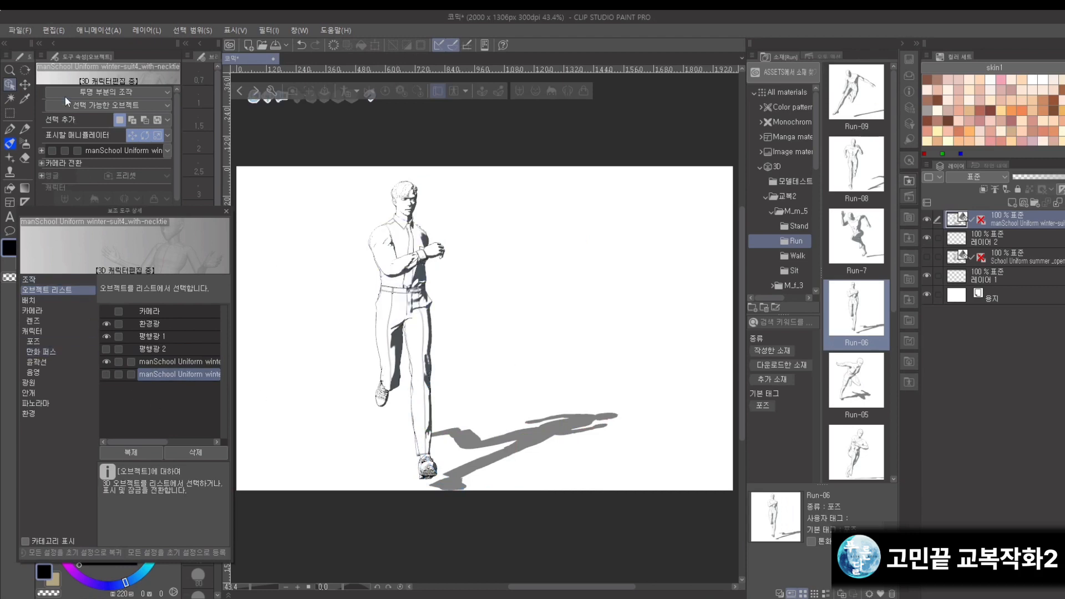
# Import School Uniform winter-suit1_with-necktie.cs3c as 3D data and move the model to the right of the existing one
pyautogui.click(15, 32)
pyautogui.moveTo(111, 254)
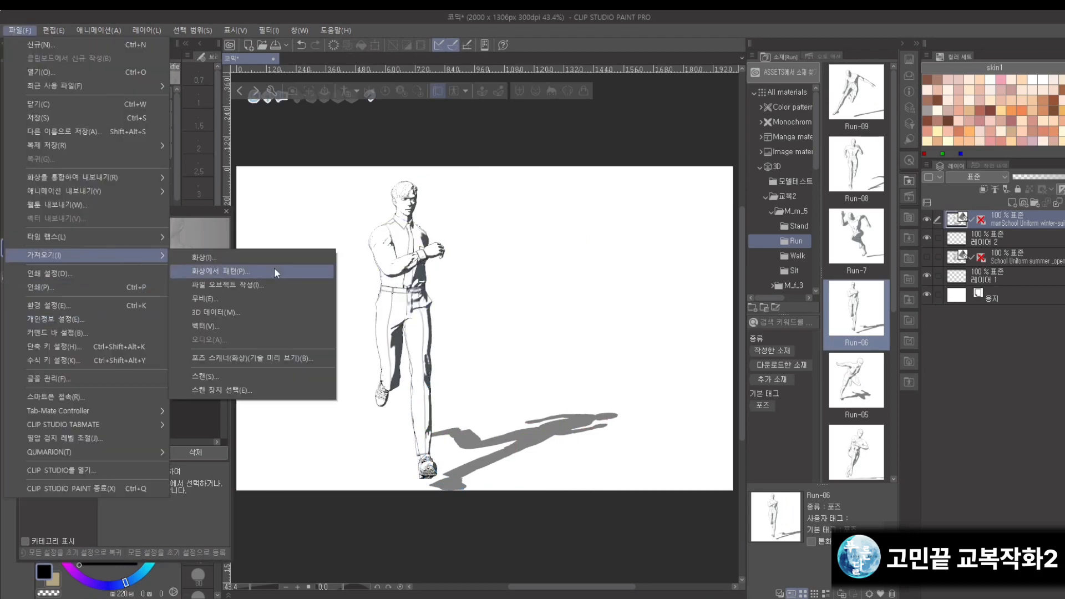
pyautogui.click(249, 311)
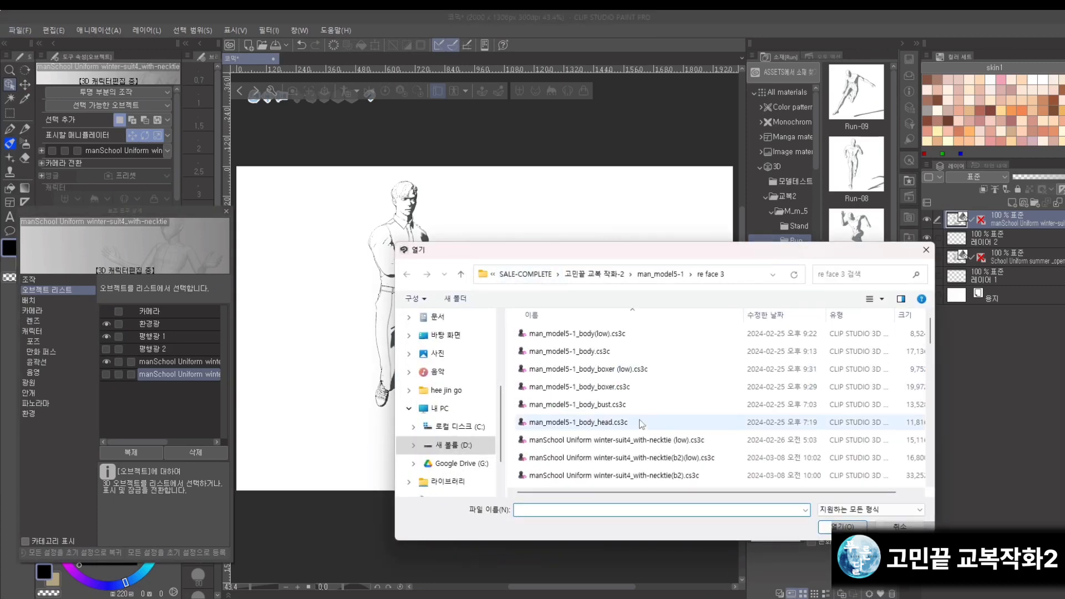
pyautogui.scroll(-5, 639, 438)
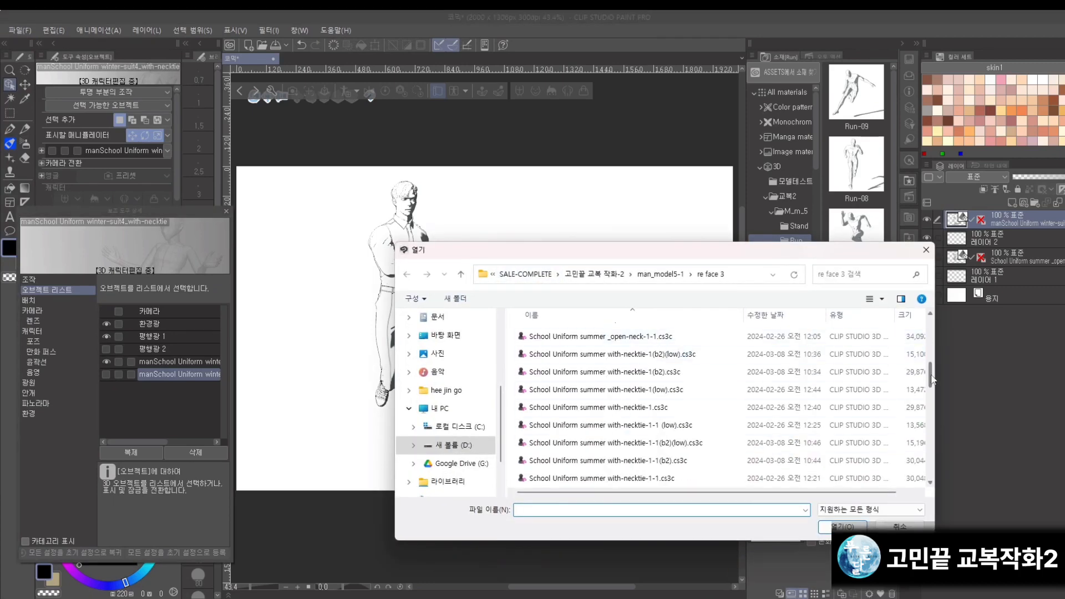
pyautogui.moveTo(932, 377); pyautogui.dragTo(922, 409)
pyautogui.click(652, 399)
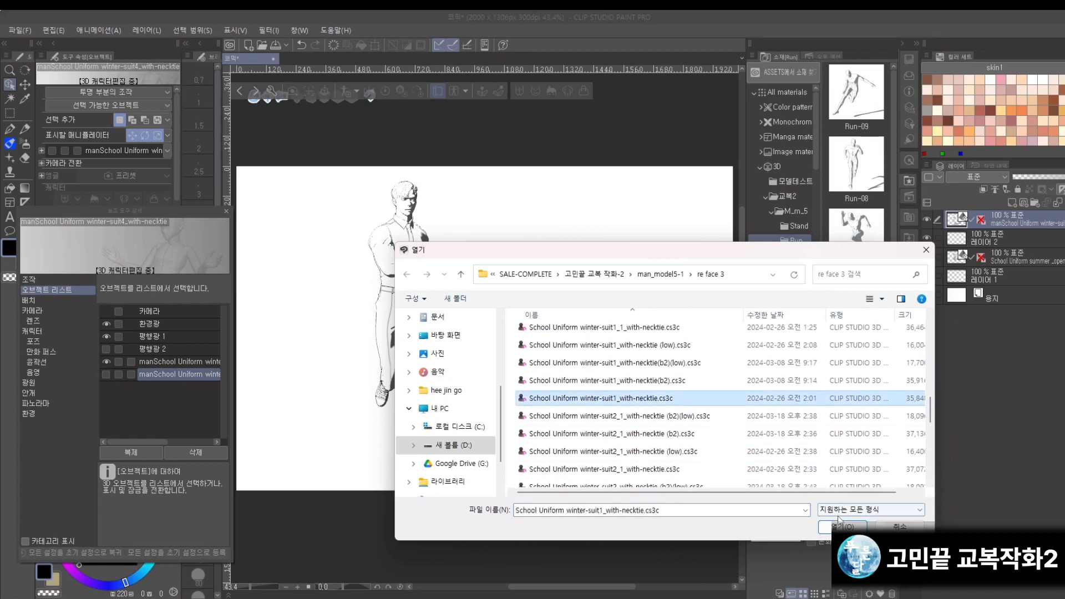
pyautogui.click(843, 526)
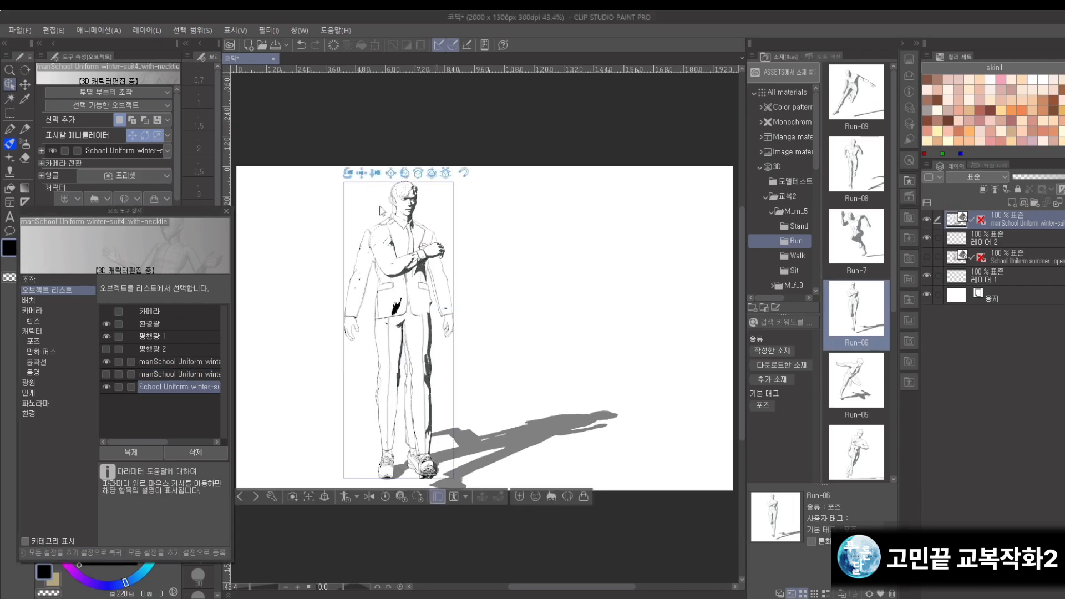
pyautogui.click(348, 290)
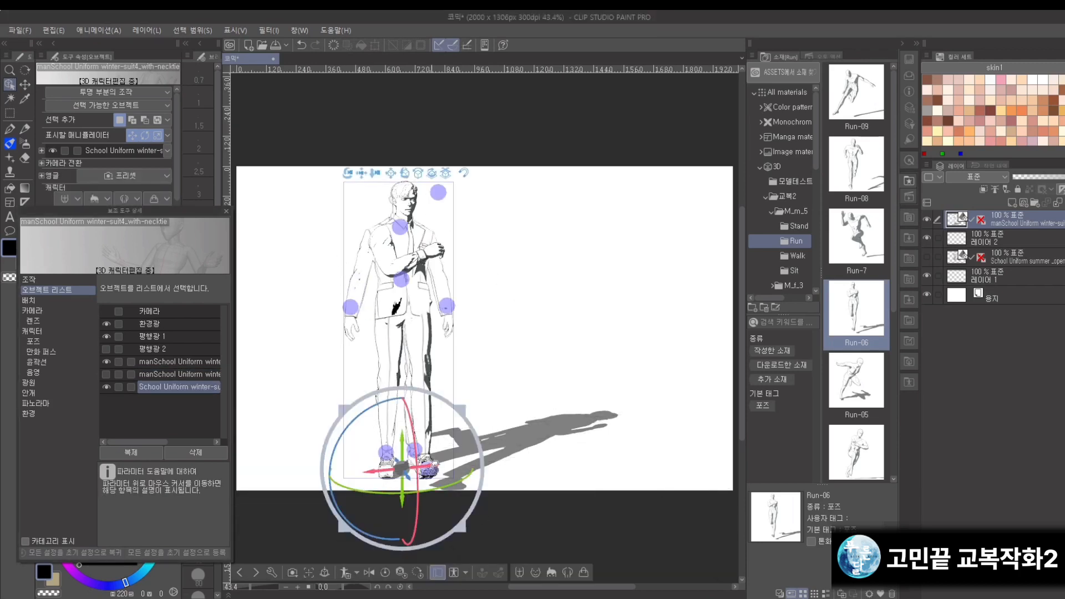
pyautogui.moveTo(435, 464); pyautogui.dragTo(542, 452)
# Register the left model's full-body pose as the material 신규 포즈_0 in the 3D material folder
pyautogui.click(409, 285)
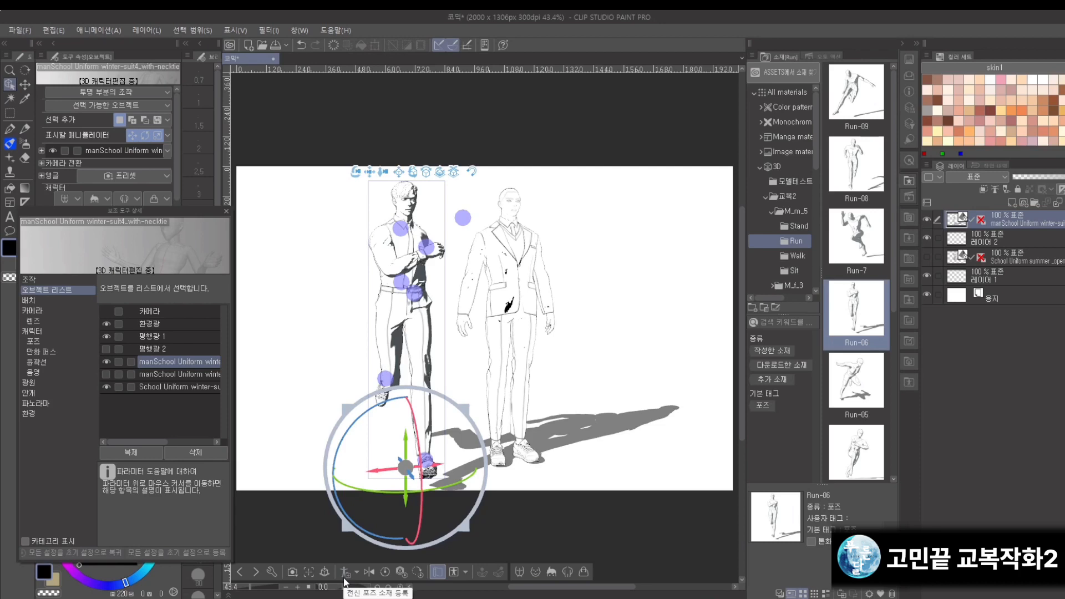
pyautogui.click(346, 575)
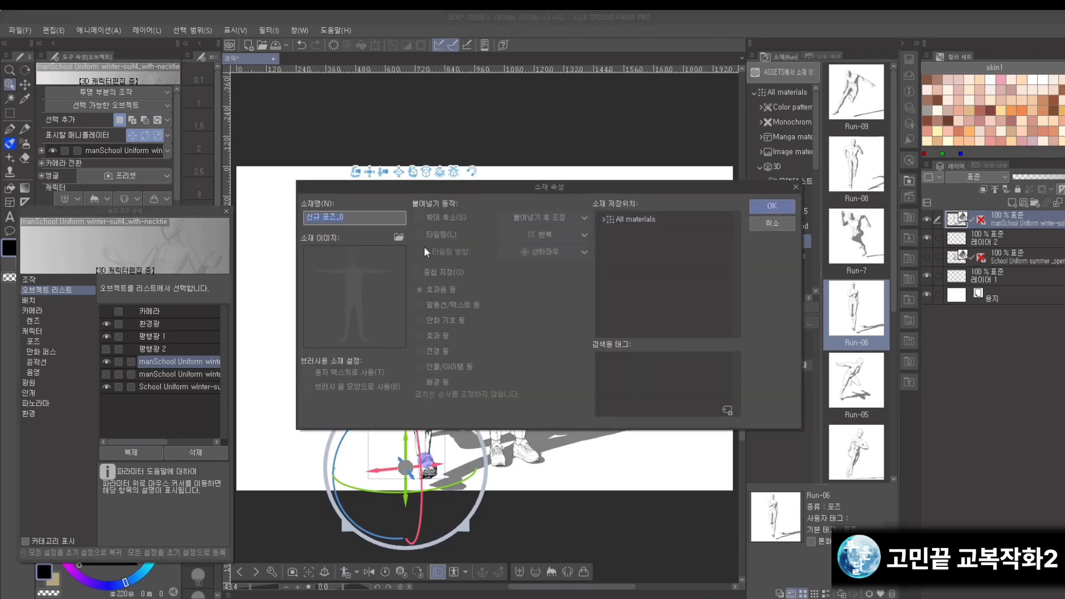
pyautogui.click(604, 220)
pyautogui.click(635, 308)
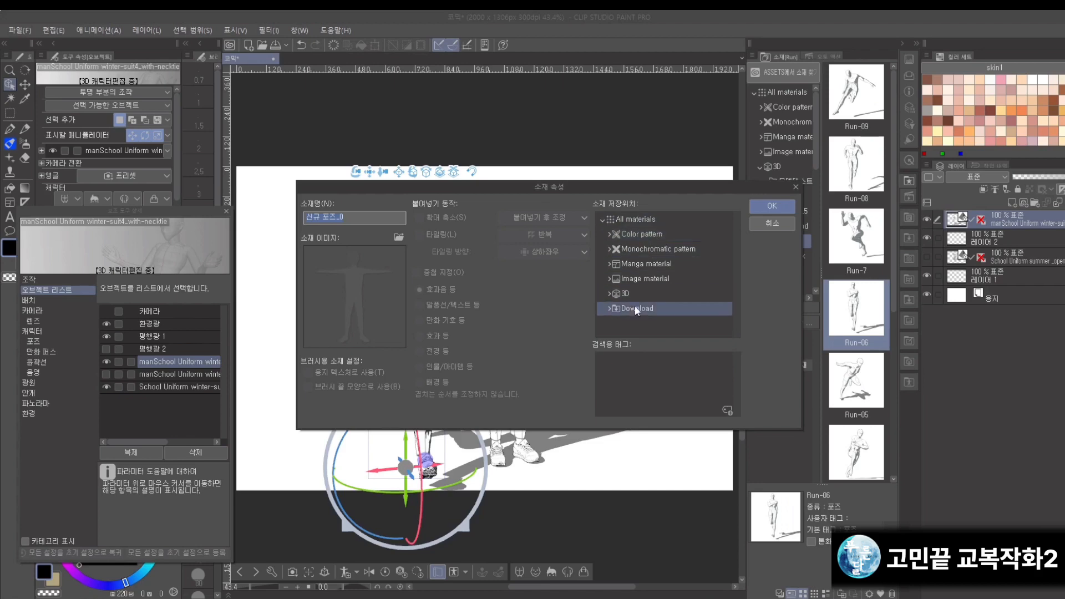
pyautogui.click(629, 293)
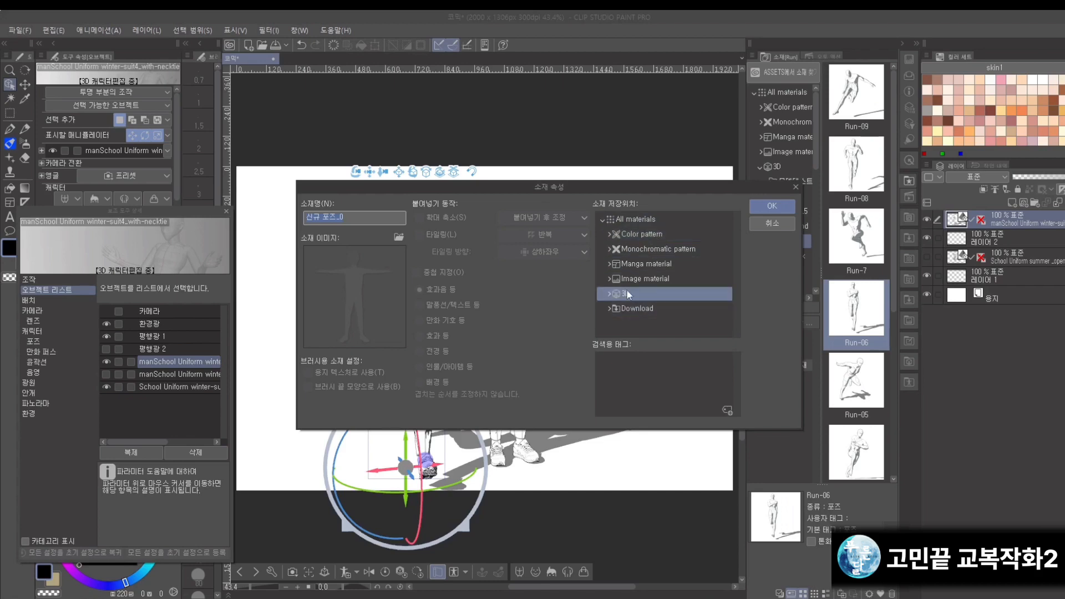
pyautogui.click(771, 208)
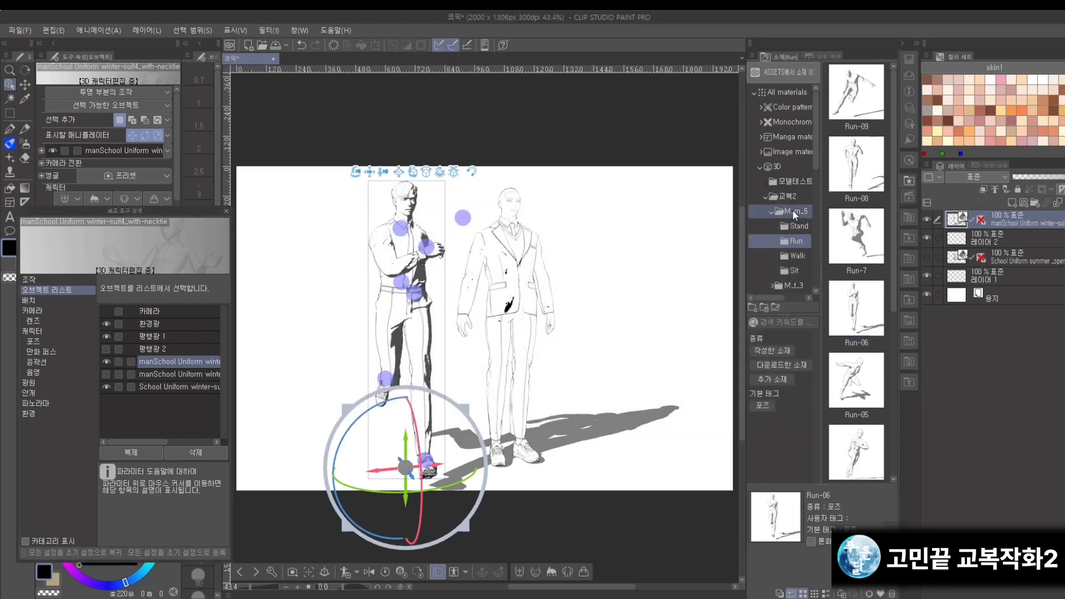
# Apply the registered pose 신규 포즈_0 to the imported suit model
pyautogui.click(858, 97)
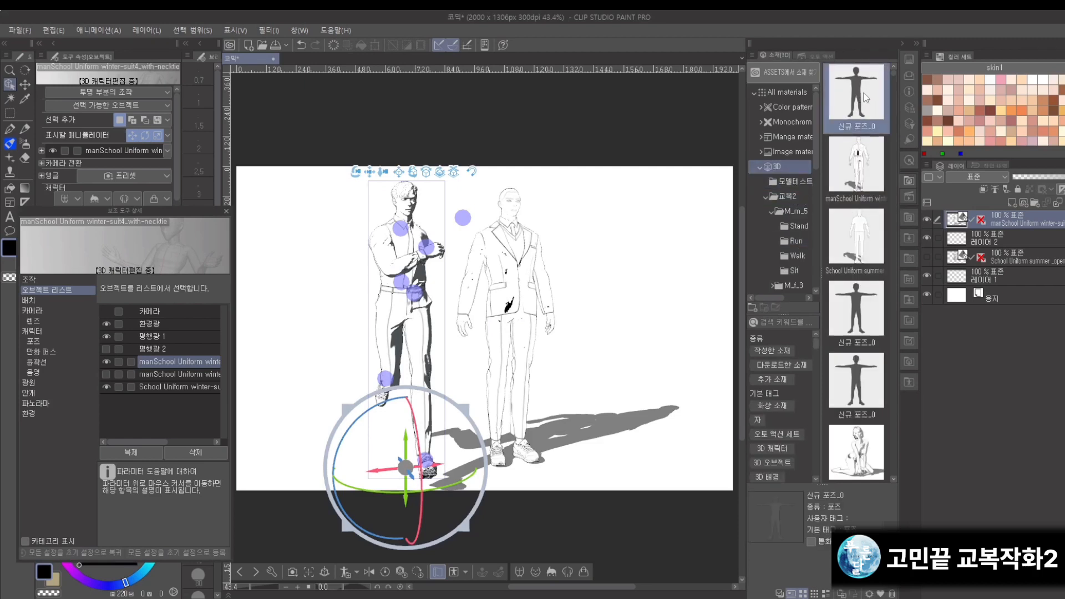
pyautogui.click(528, 260)
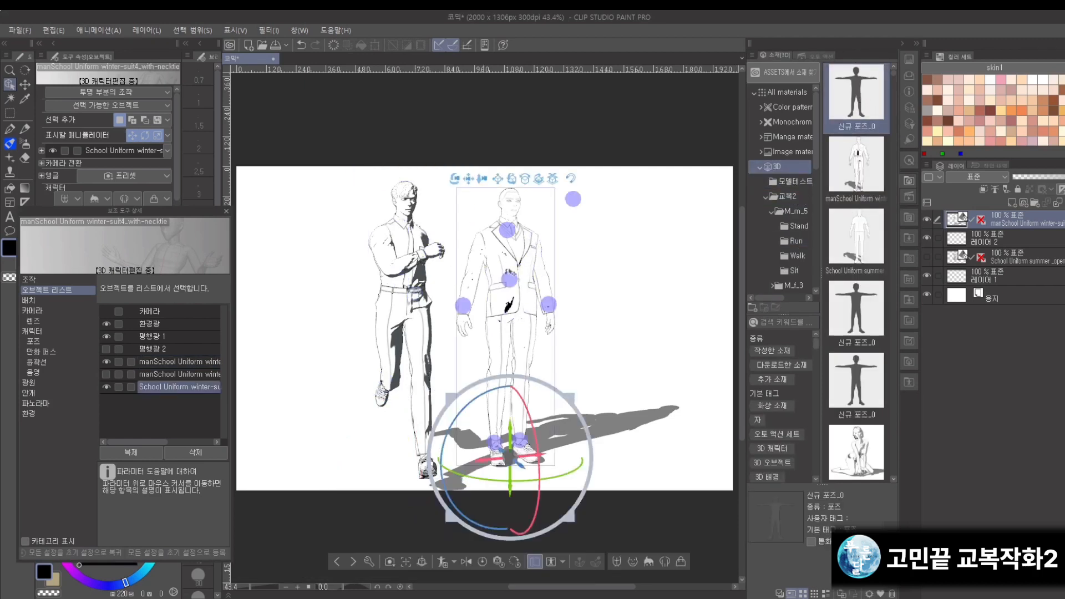
pyautogui.moveTo(853, 88); pyautogui.dragTo(542, 301)
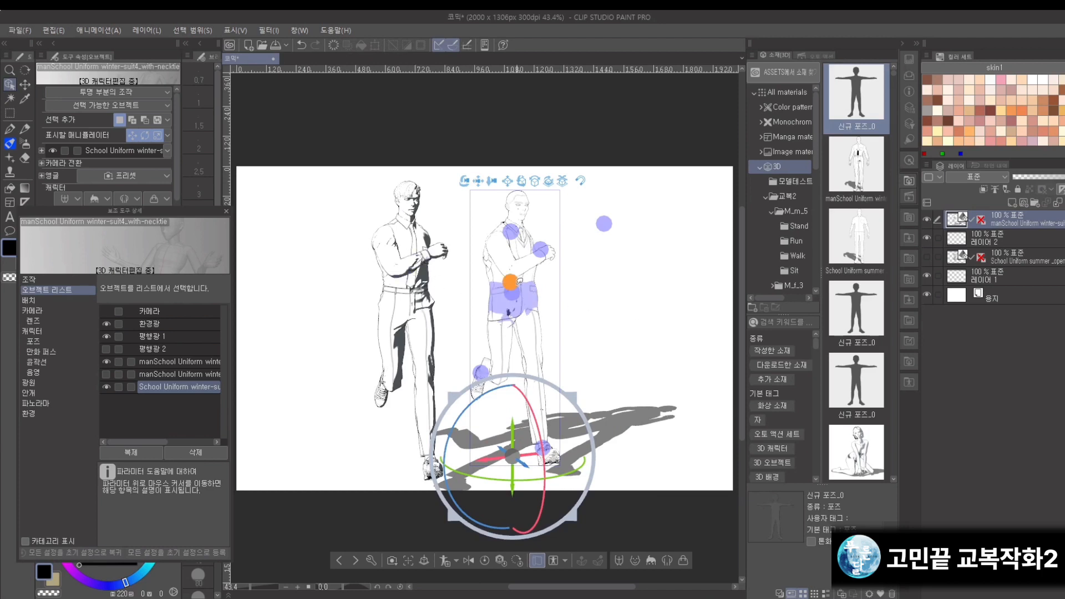
# Examine both models' placement values and the part rotation values of the suit model's bent forearm and upper arm
pyautogui.click(523, 268)
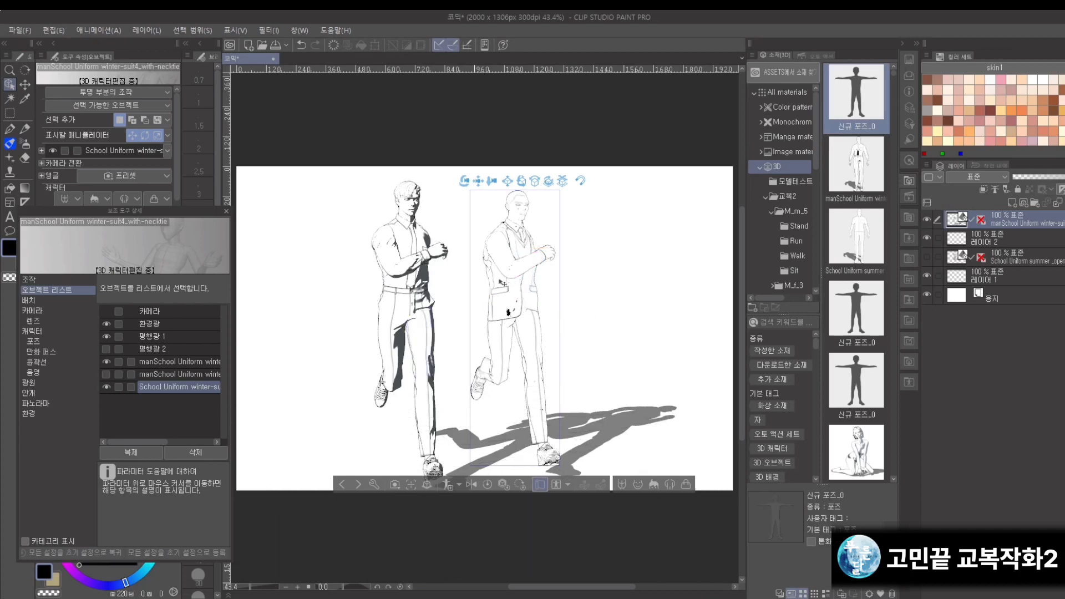
pyautogui.click(410, 284)
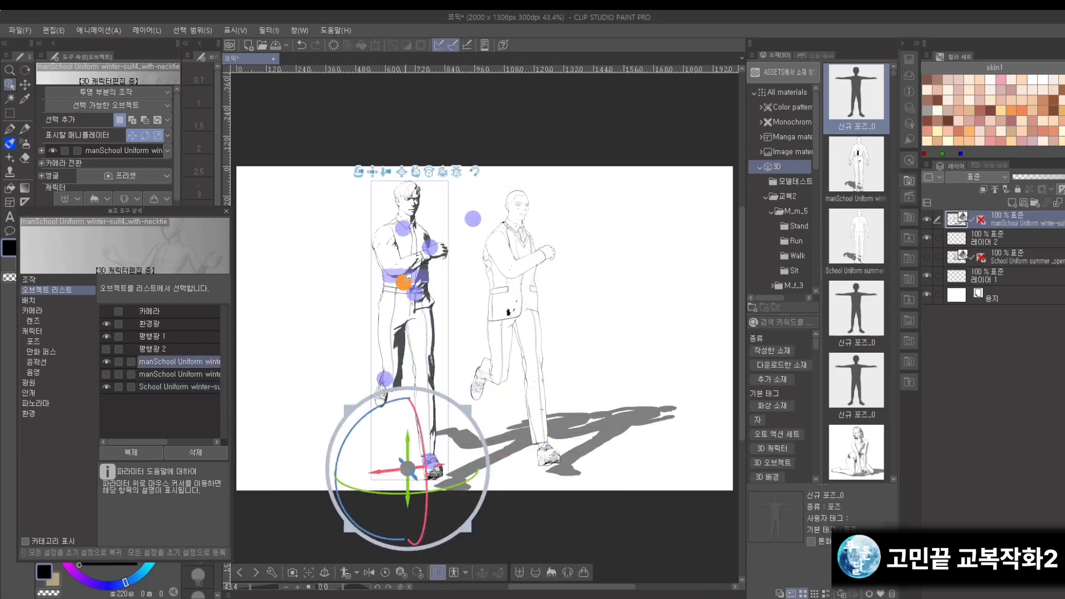
pyautogui.click(48, 302)
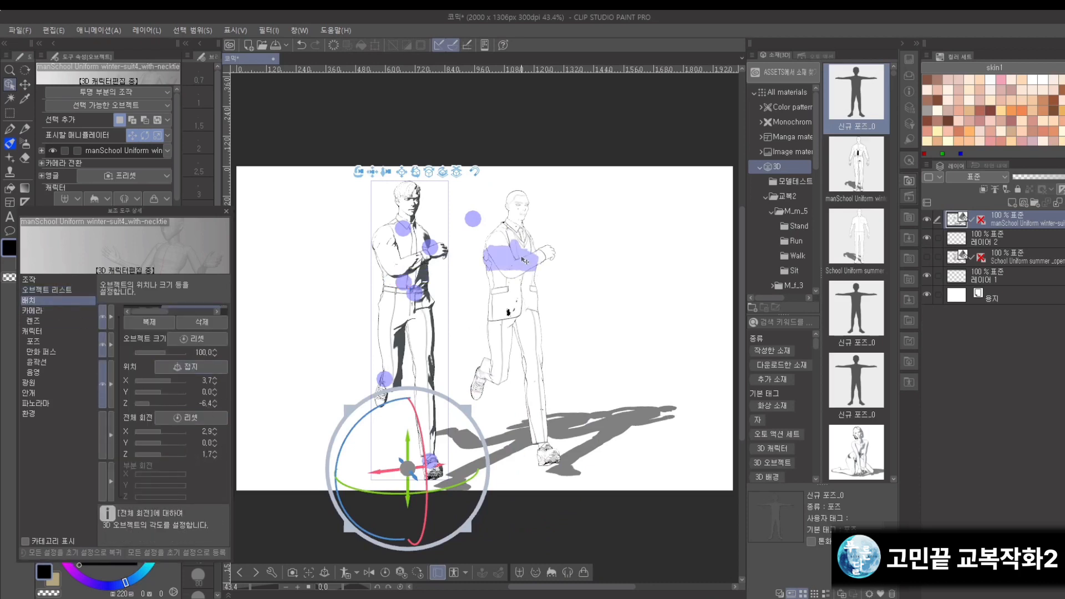
pyautogui.click(535, 275)
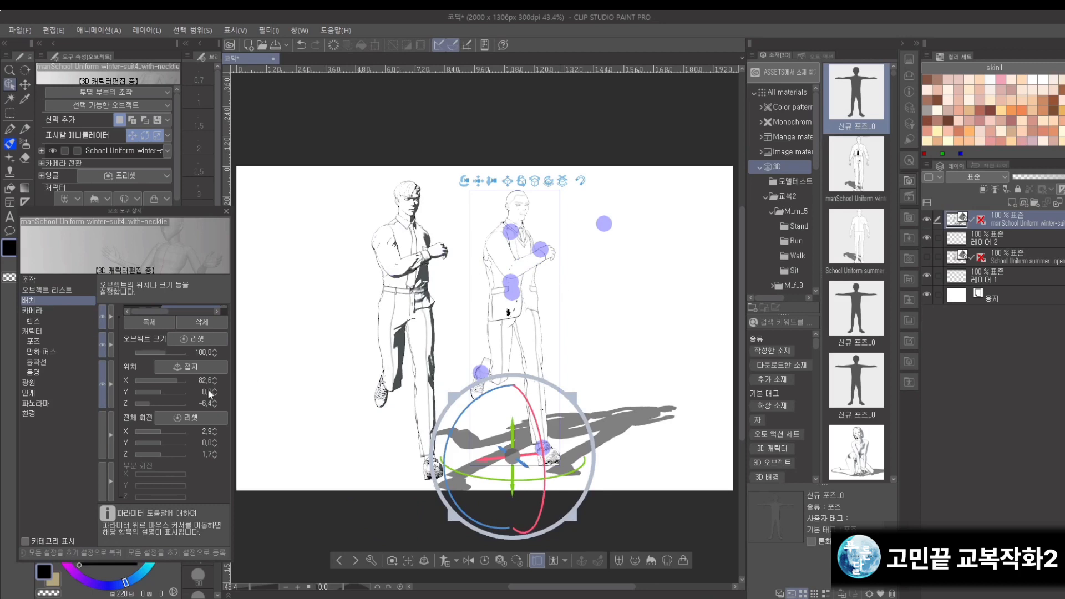
pyautogui.click(522, 266)
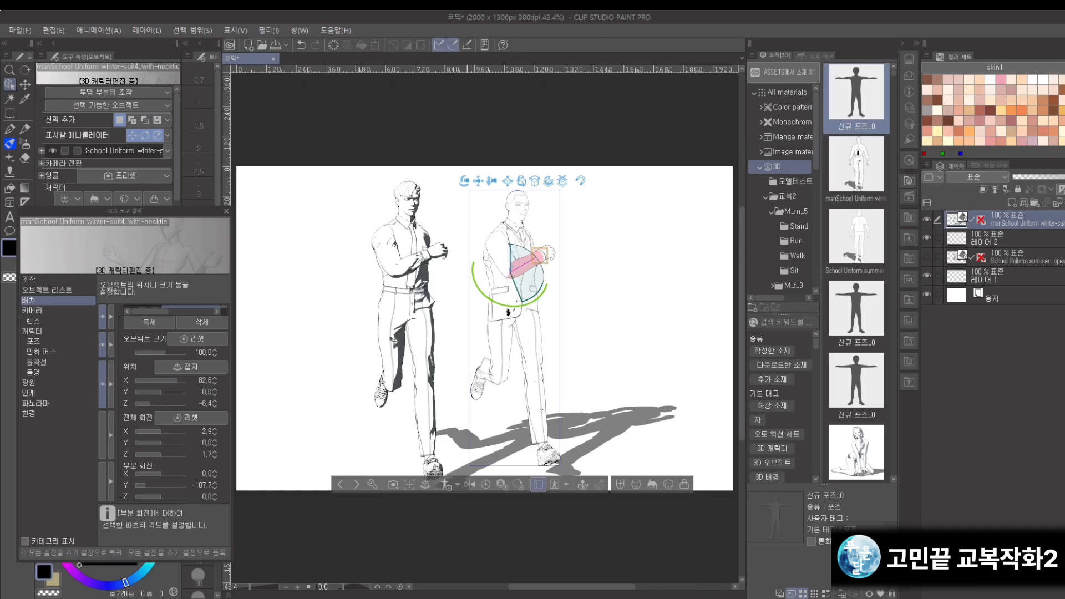
pyautogui.click(502, 249)
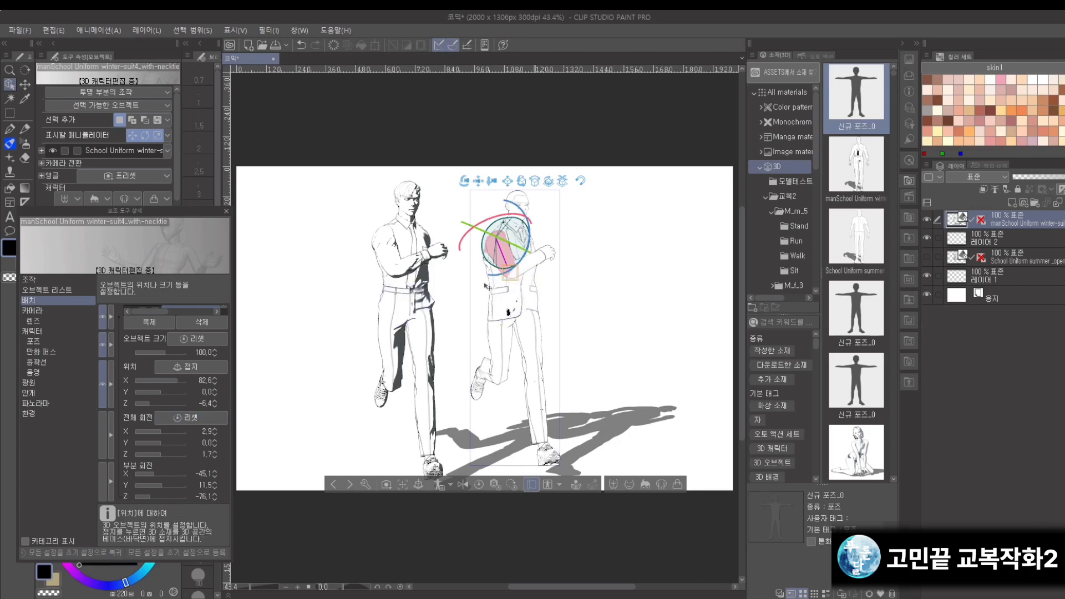
# Select the left model and the suit model alternately to compare their overall rotation and position values
pyautogui.click(408, 303)
pyautogui.click(207, 454)
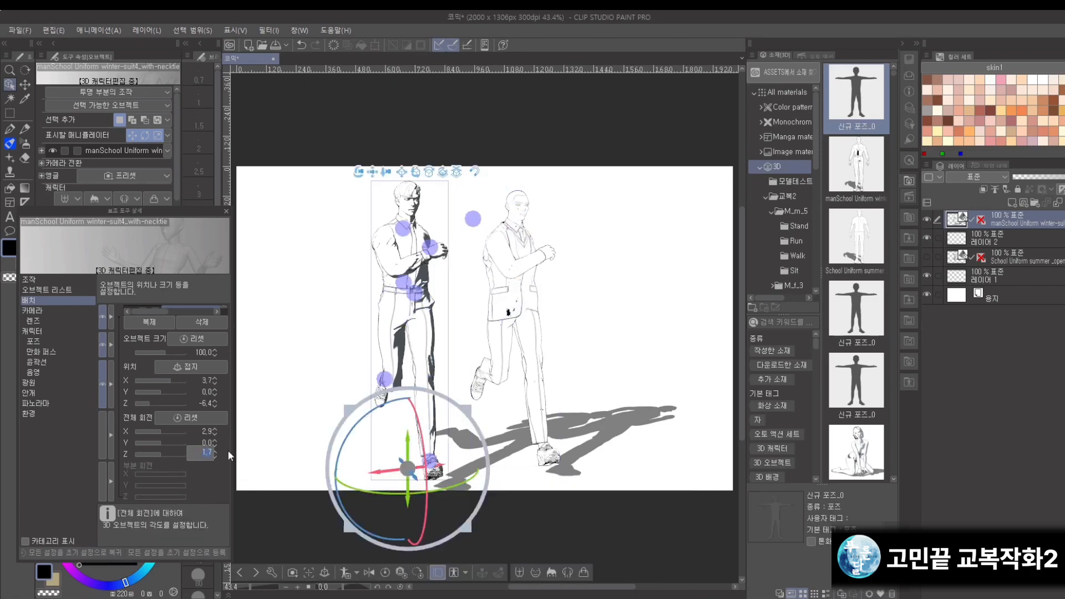
pyautogui.click(508, 300)
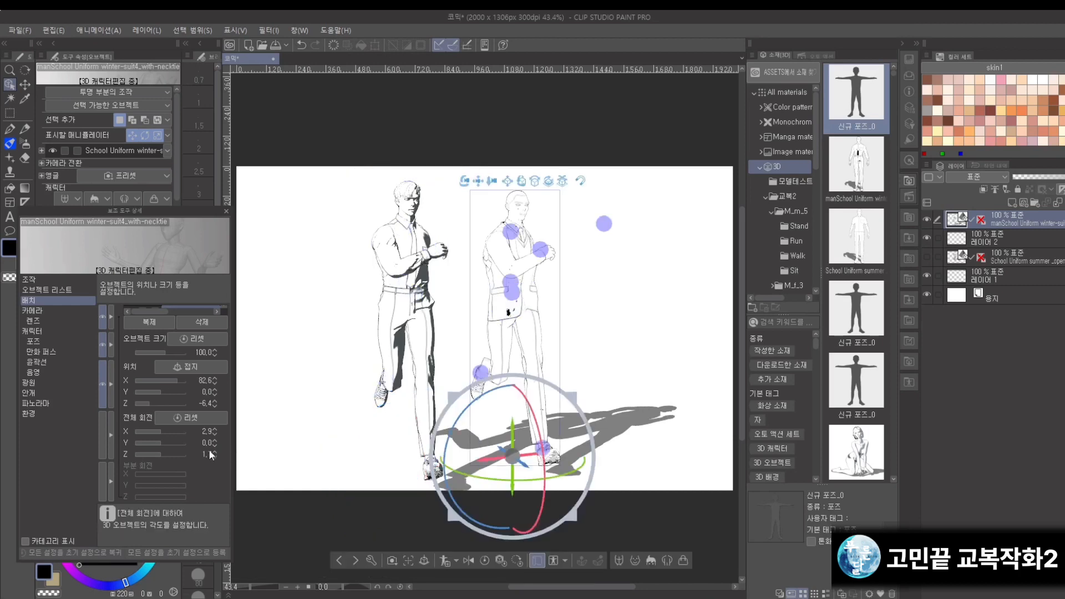
pyautogui.click(404, 307)
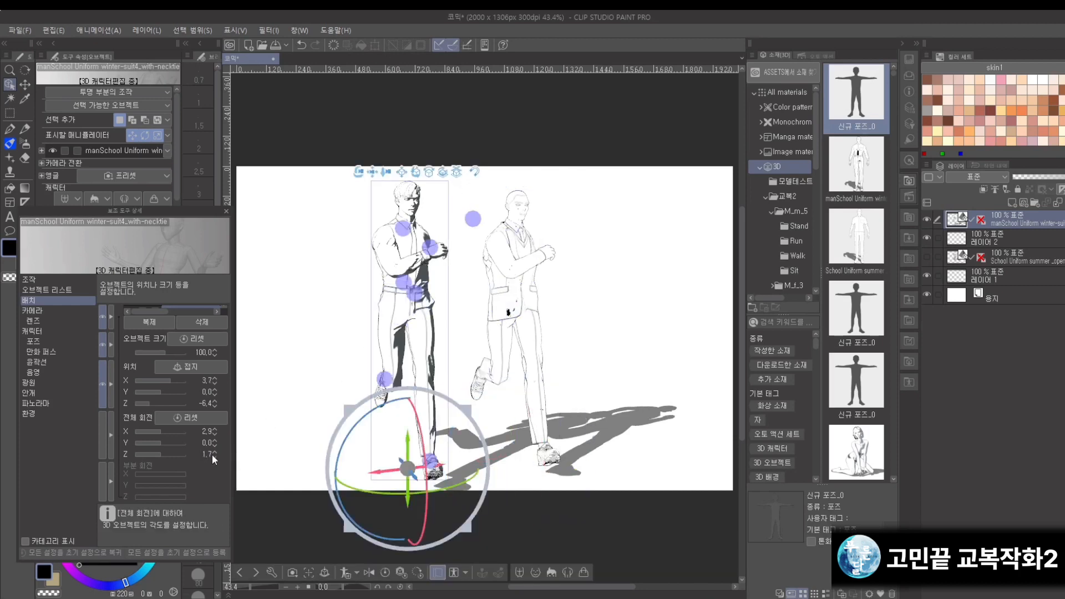
pyautogui.click(523, 295)
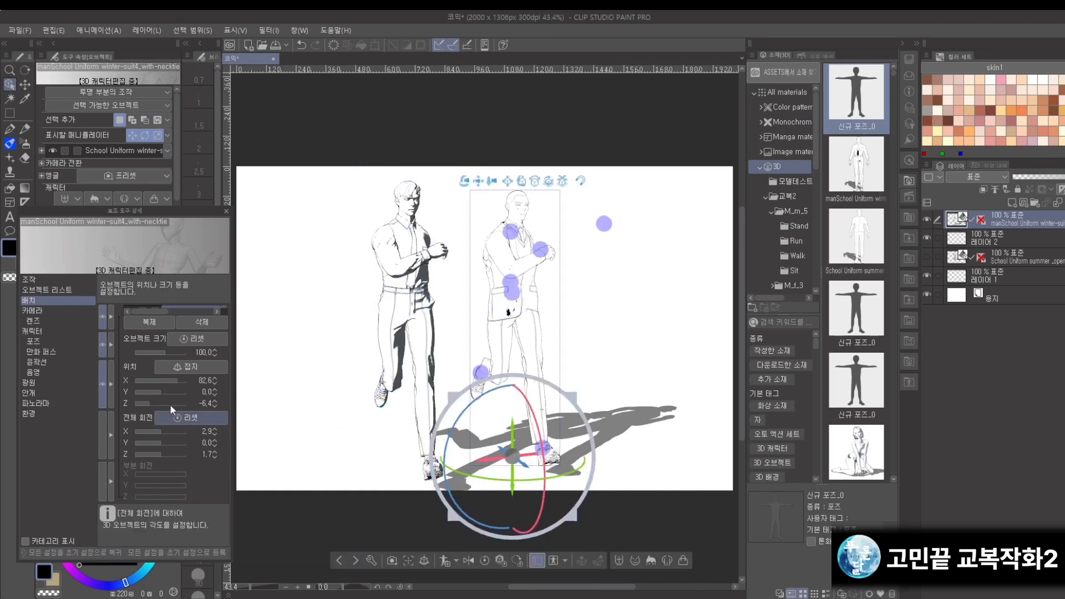
pyautogui.click(391, 312)
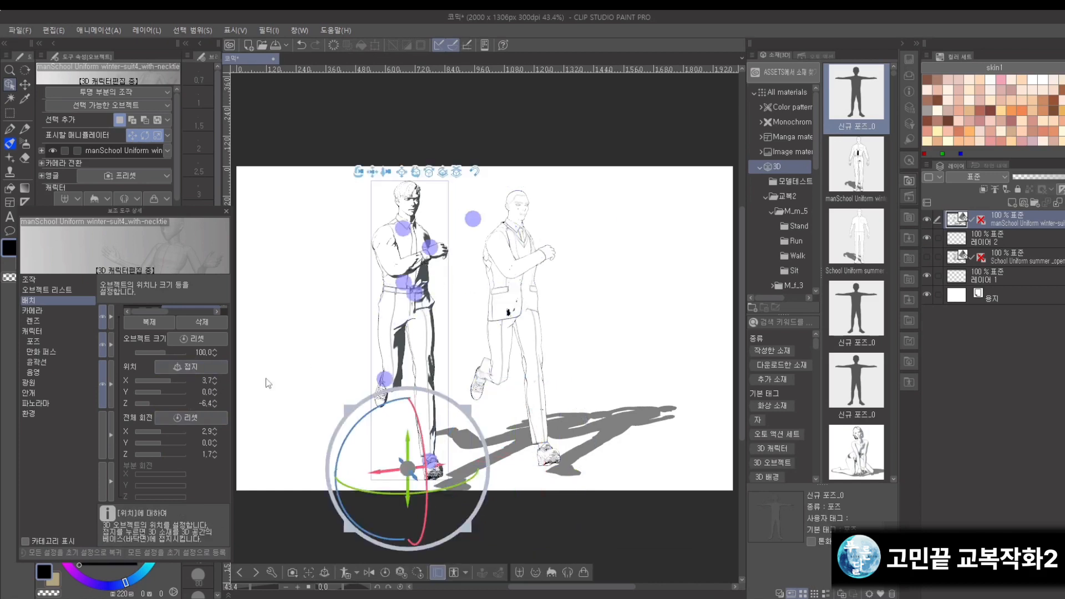
pyautogui.click(408, 288)
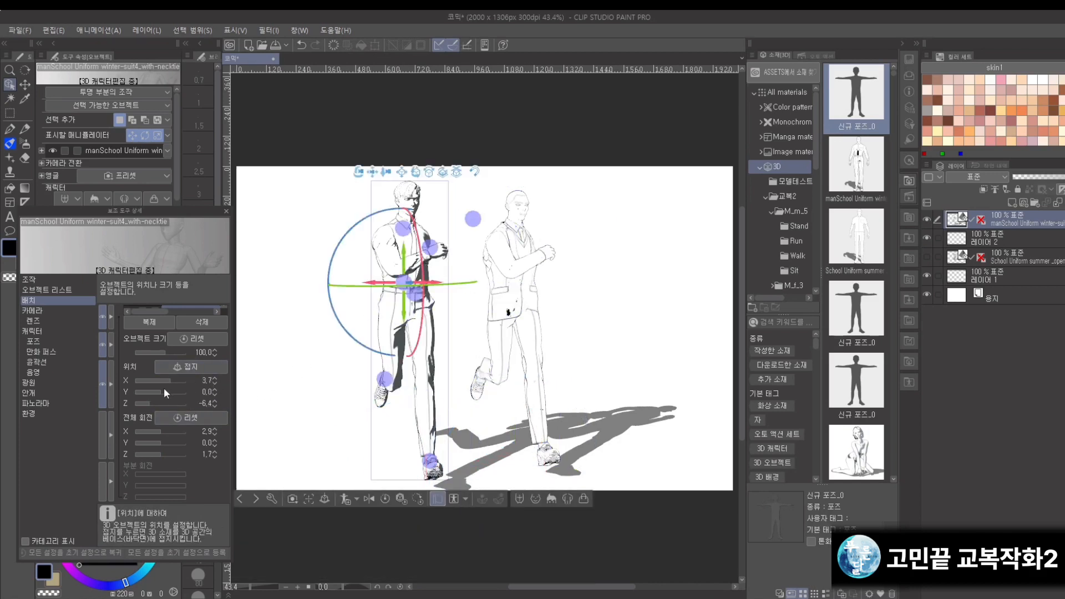
pyautogui.click(525, 309)
pyautogui.click(409, 309)
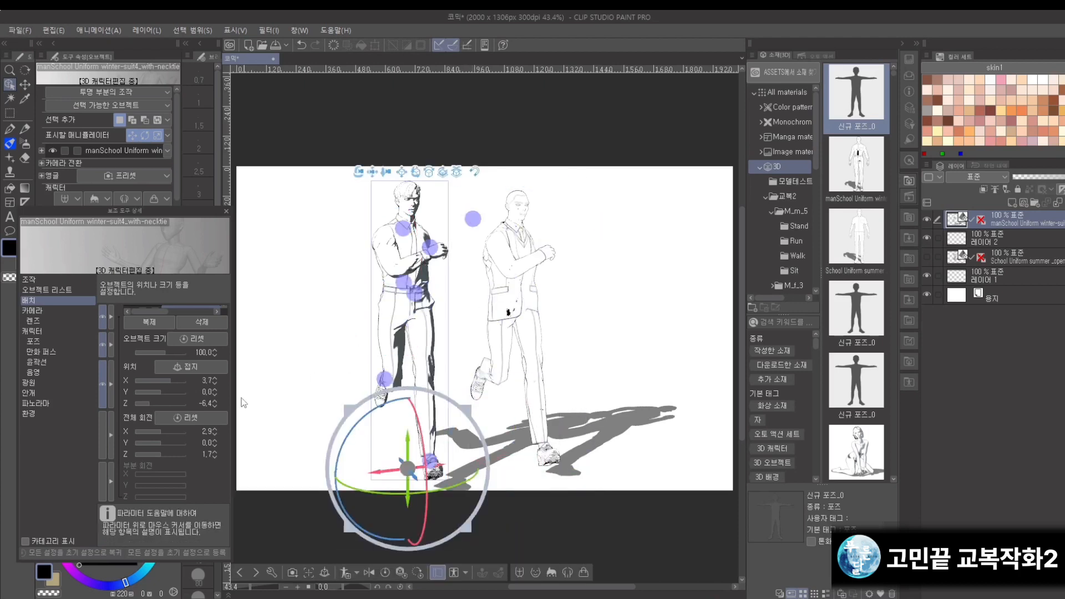
# Set the suit model's X position to 3.7 so it overlaps the left model exactly
pyautogui.click(195, 381)
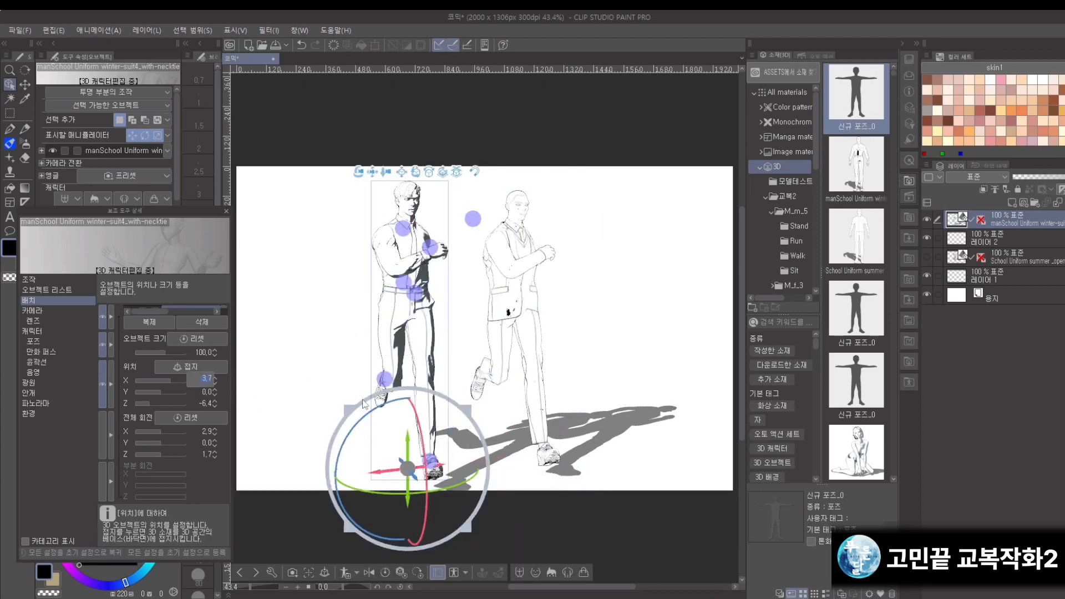
pyautogui.write('82.6')
pyautogui.press('Return')
pyautogui.click(203, 381)
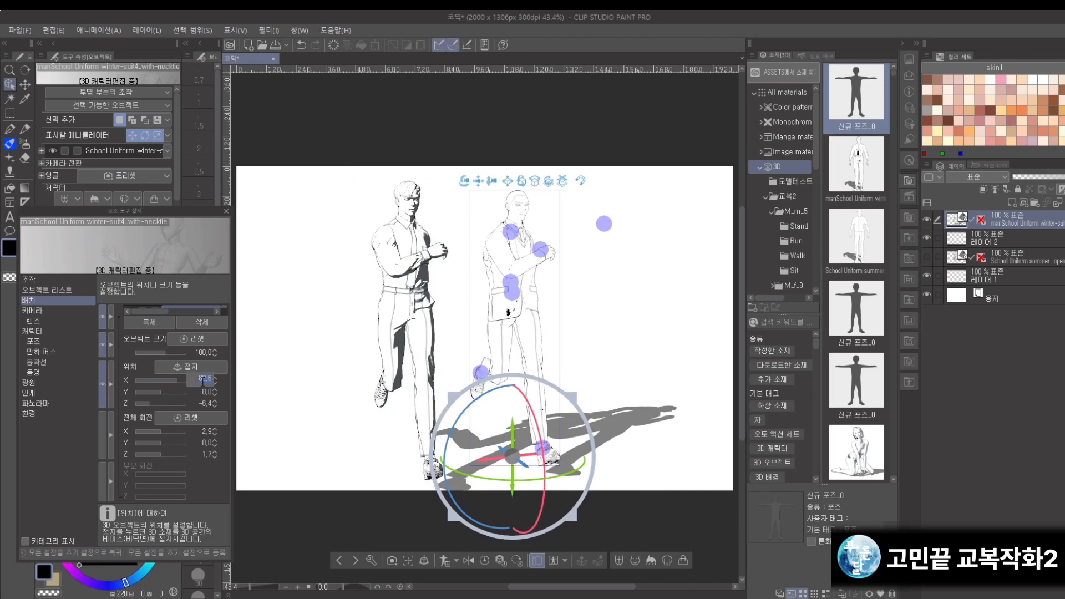
pyautogui.write('3.7')
pyautogui.press('Return')
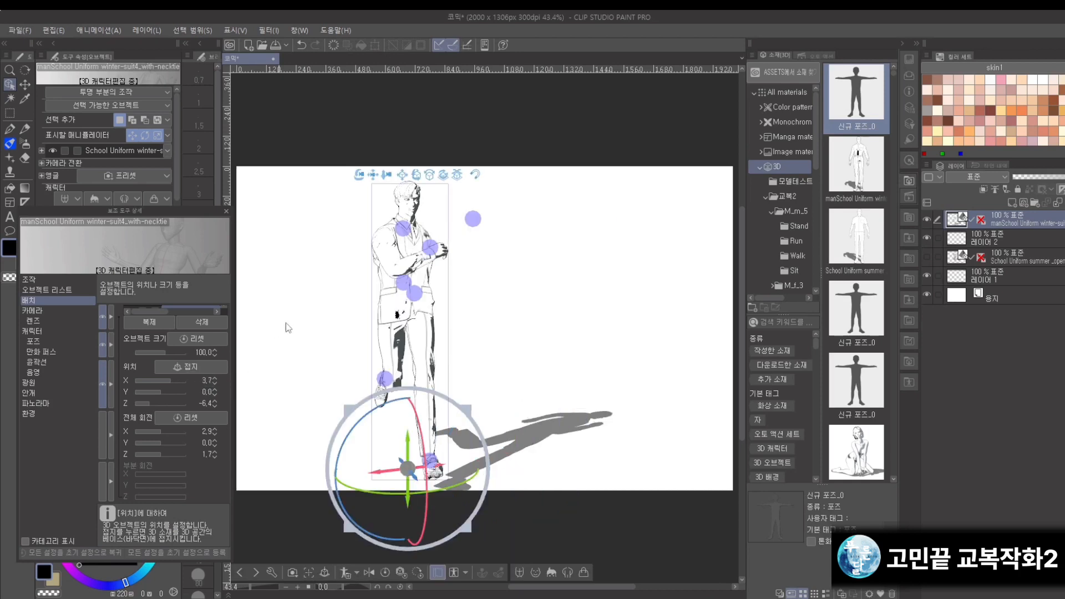
# Hide the original model in the object list to check the overlap, show it again and select it
pyautogui.click(50, 289)
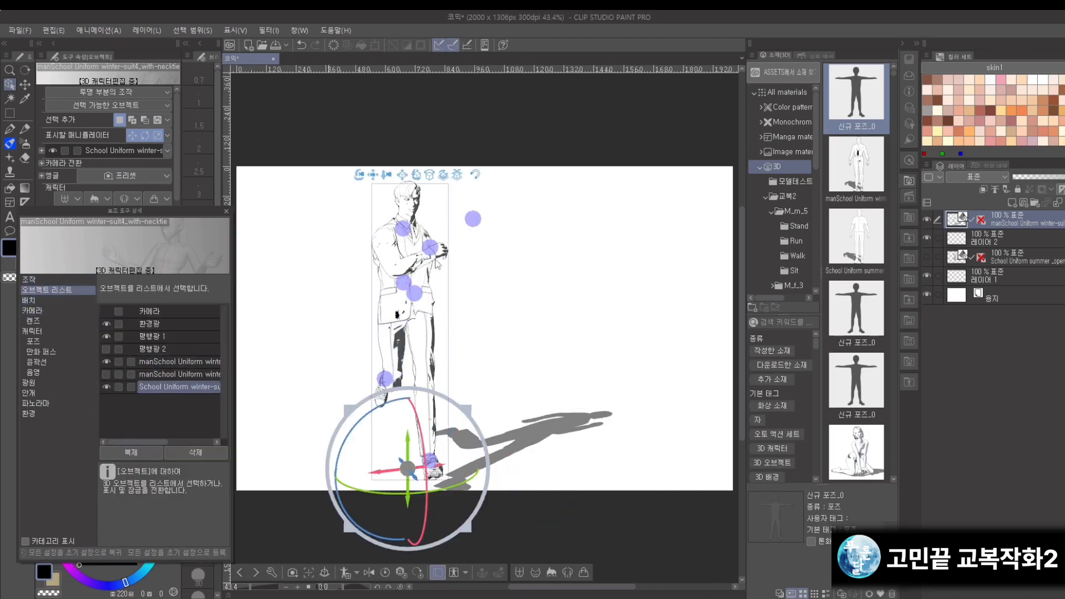
pyautogui.click(107, 362)
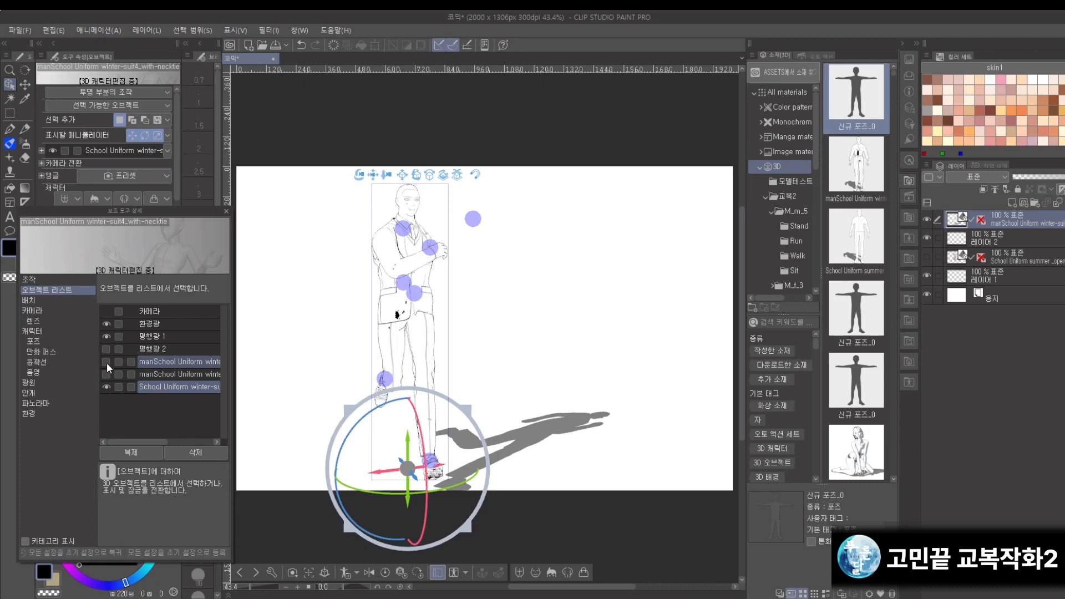
pyautogui.click(106, 363)
pyautogui.click(166, 361)
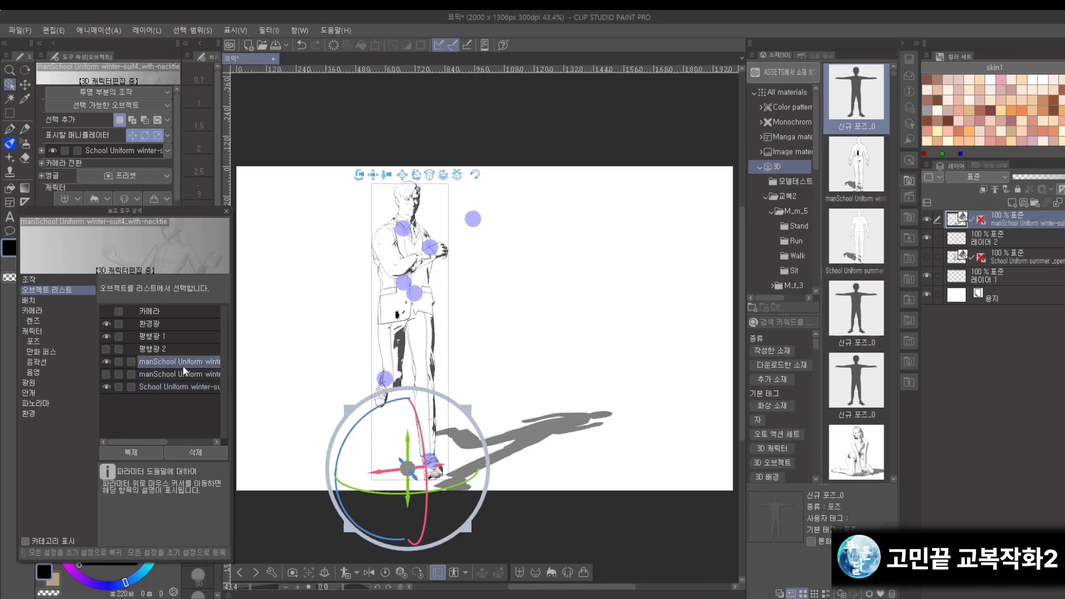
# Apply the selected model's rendering settings to all models in the 3D layer
pyautogui.click(28, 414)
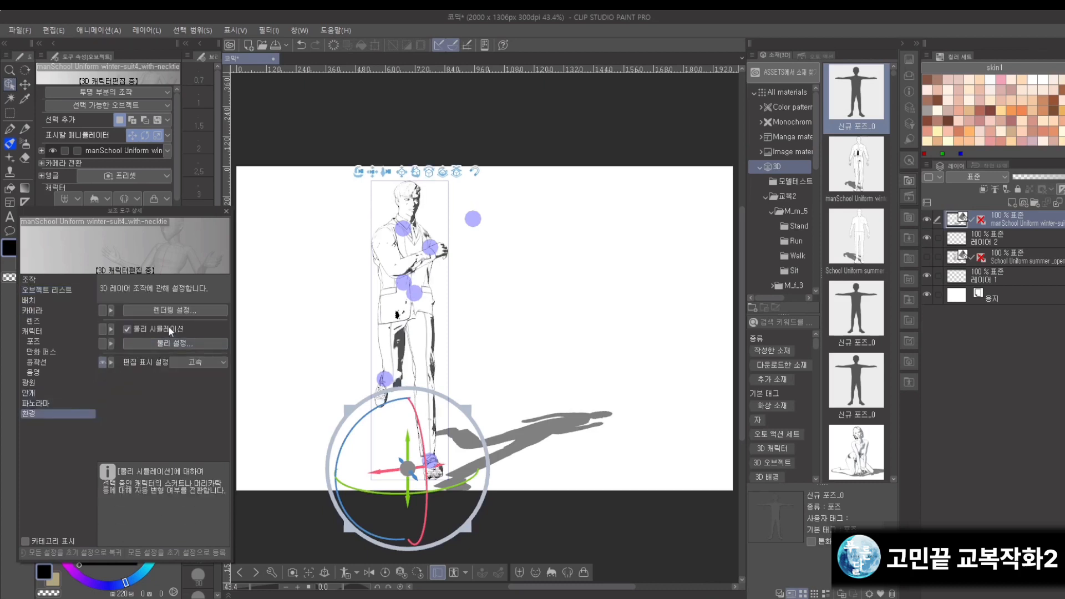
pyautogui.click(174, 310)
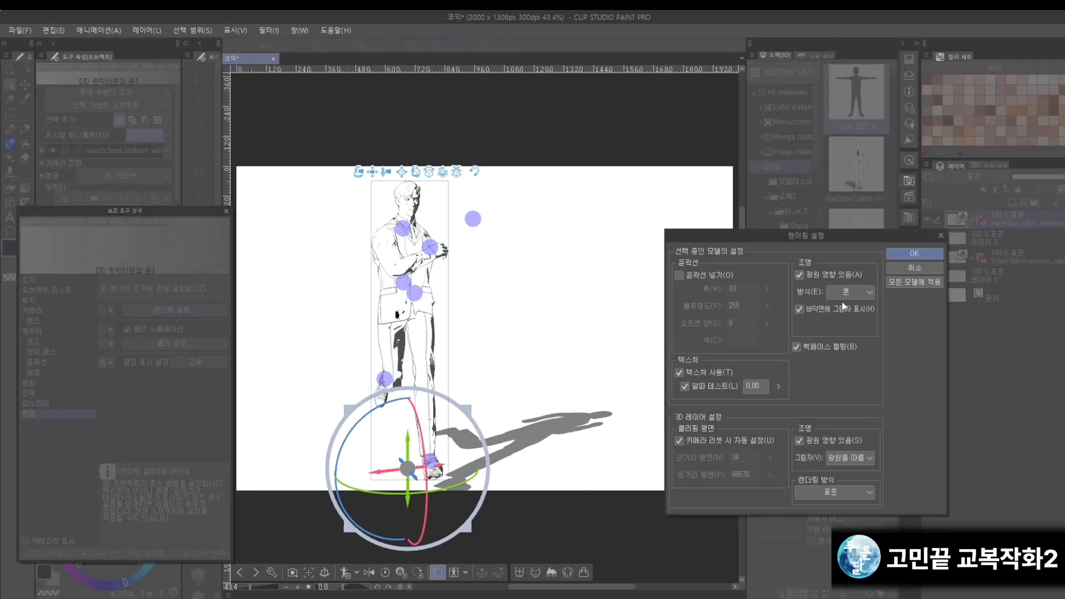
pyautogui.click(923, 283)
pyautogui.click(921, 254)
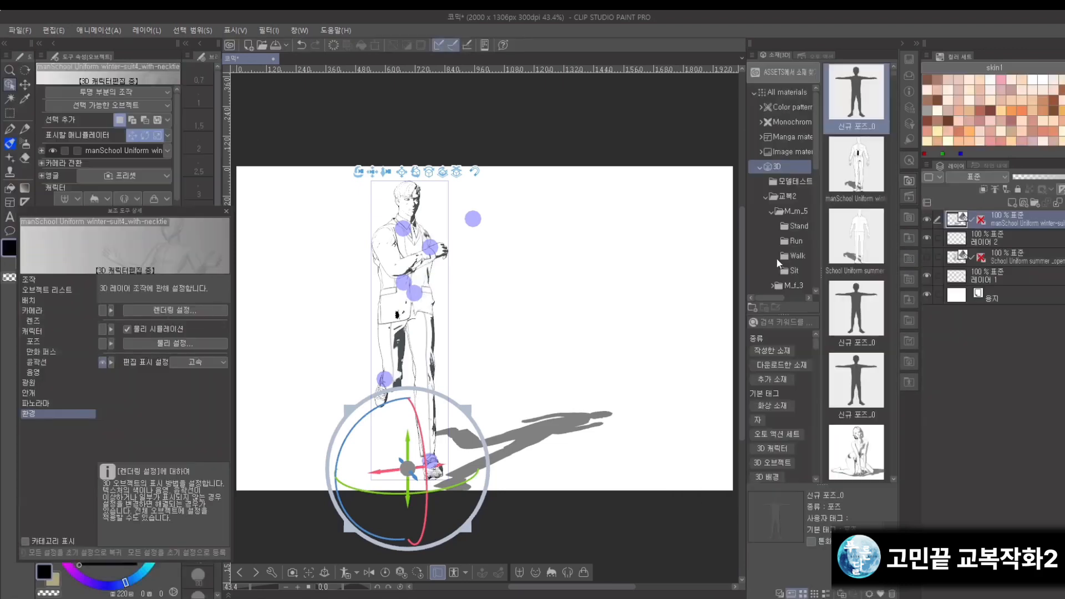
# Select the original model in the object list and hide it so only the suit model remains visible
pyautogui.click(50, 289)
pyautogui.click(177, 361)
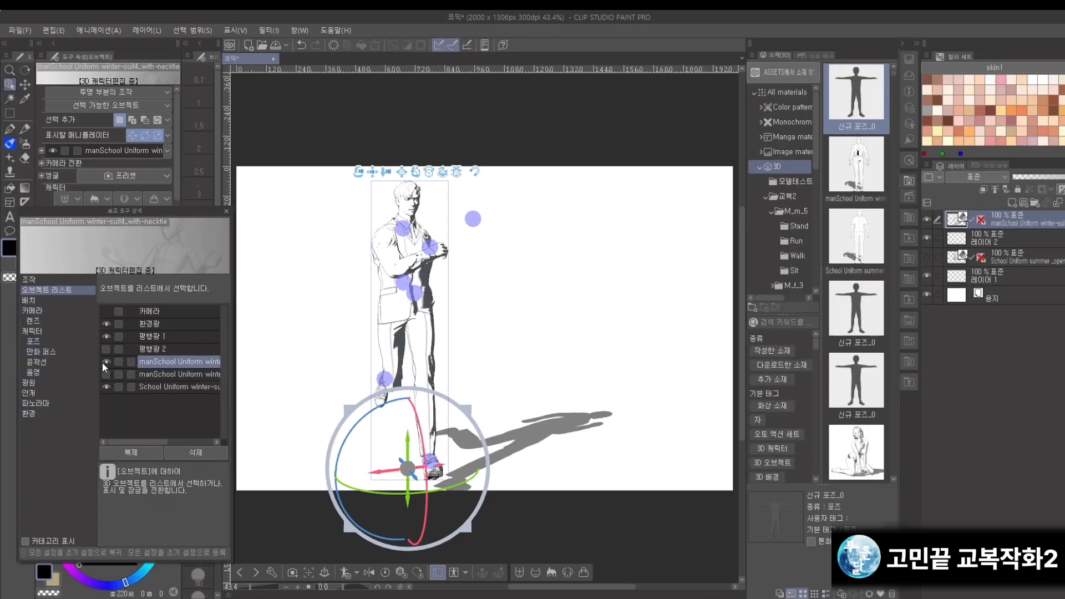
pyautogui.click(106, 362)
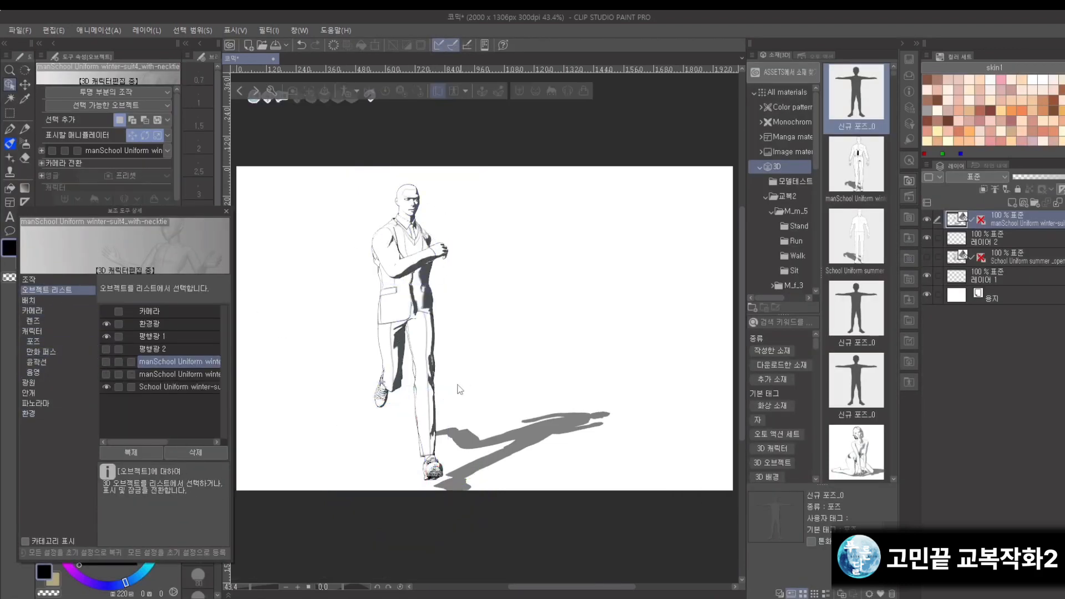
# Select the suit model and add its hair-line accessory alongside the eye line
pyautogui.click(430, 397)
pyautogui.click(583, 574)
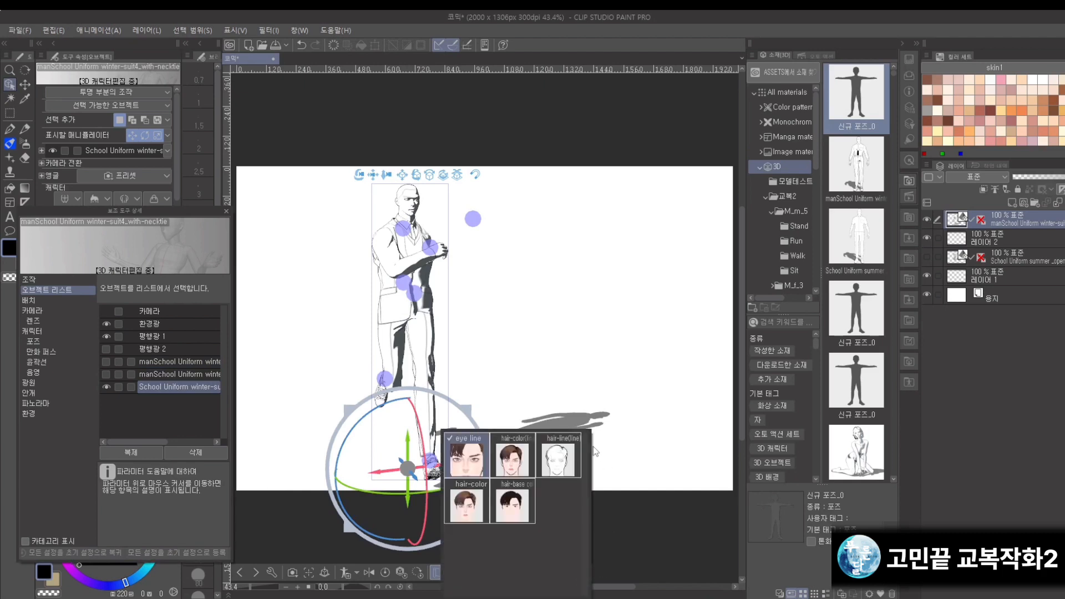
pyautogui.click(567, 459)
pyautogui.click(591, 312)
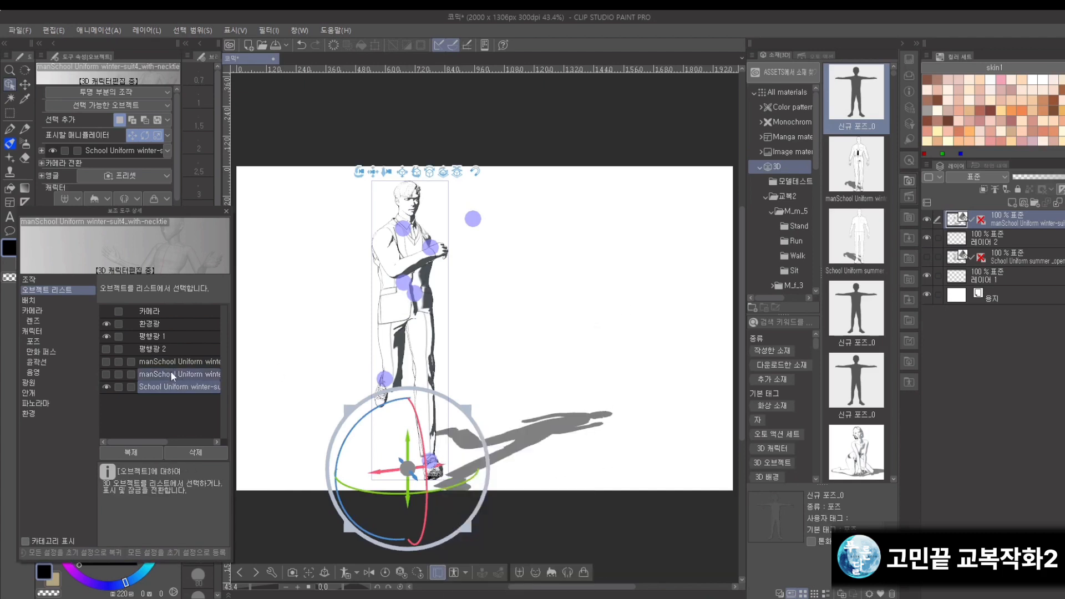
# Toggle the visibility of the original and suit models to compare them, ending with only the suit model shown
pyautogui.click(106, 361)
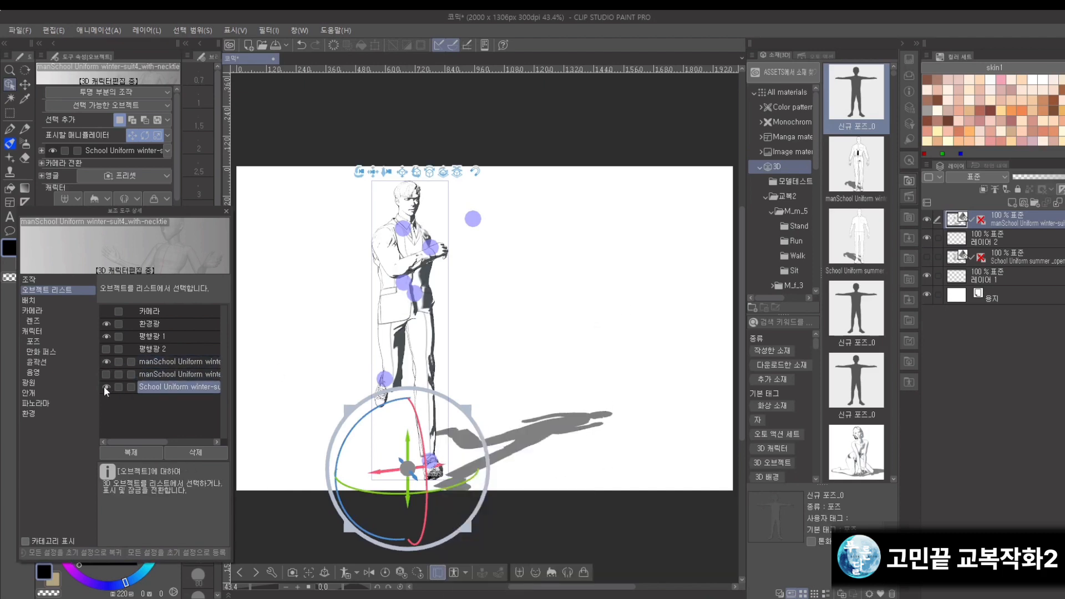
pyautogui.click(105, 386)
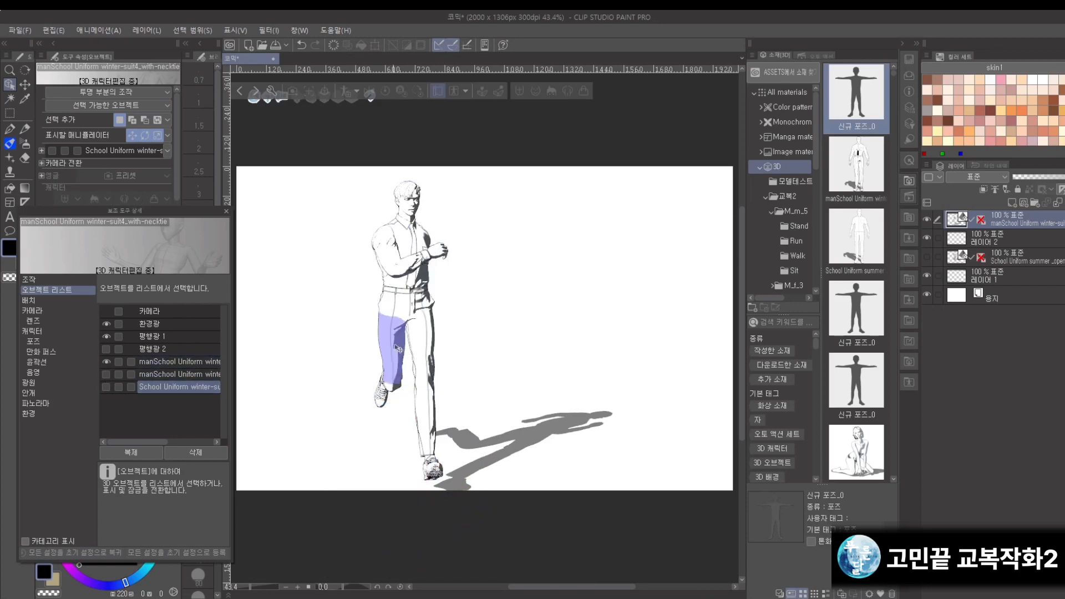
pyautogui.click(106, 388)
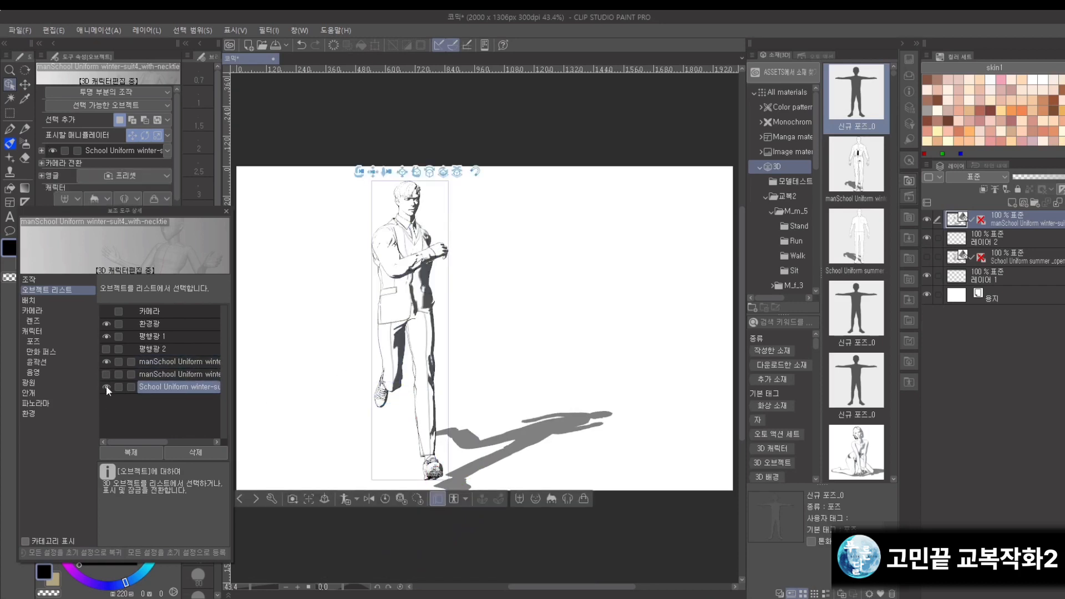
pyautogui.click(106, 361)
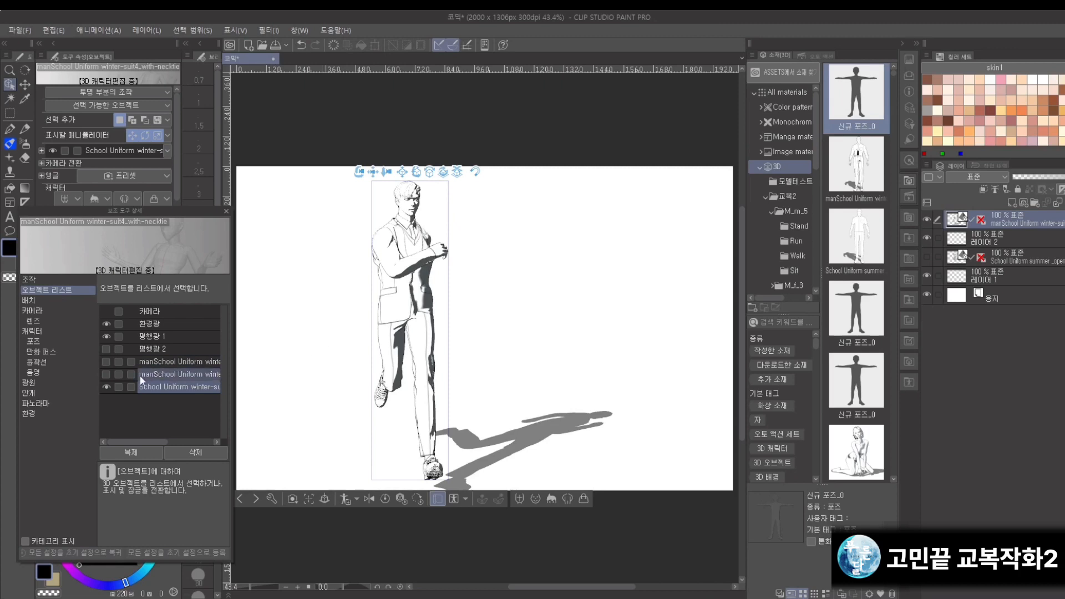
# Open the camera settings and adjust the camera to a close-up of the suit model's head and shoulders
pyautogui.click(37, 299)
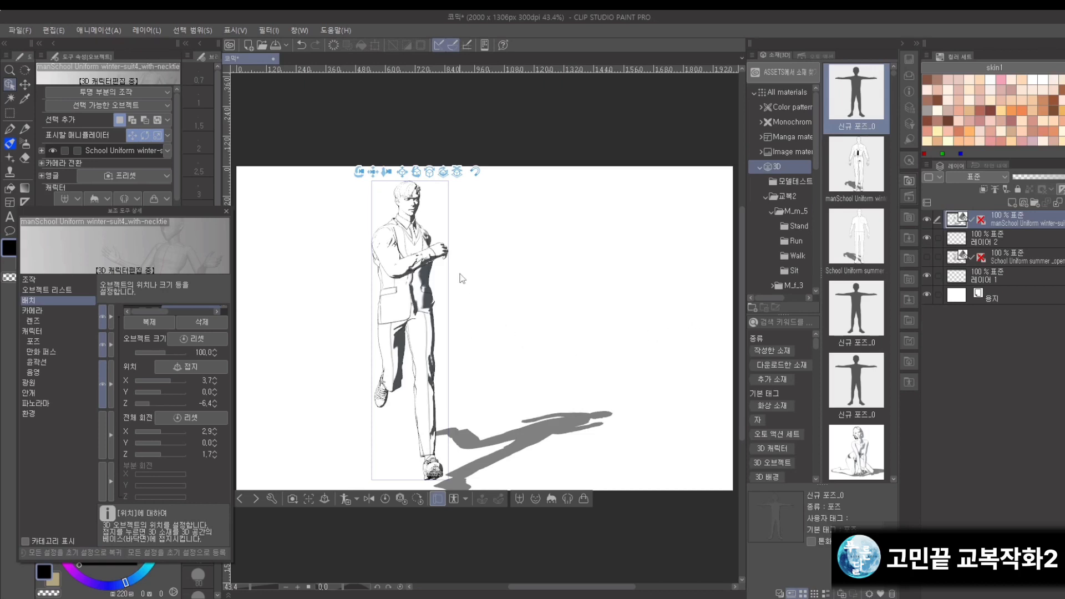
pyautogui.click(46, 313)
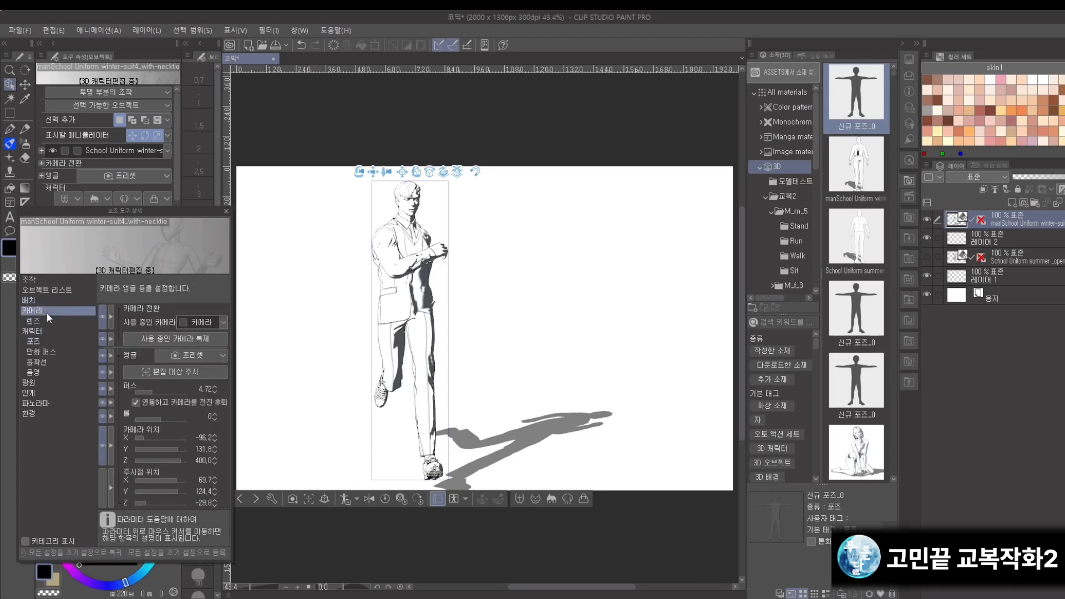
pyautogui.click(410, 297)
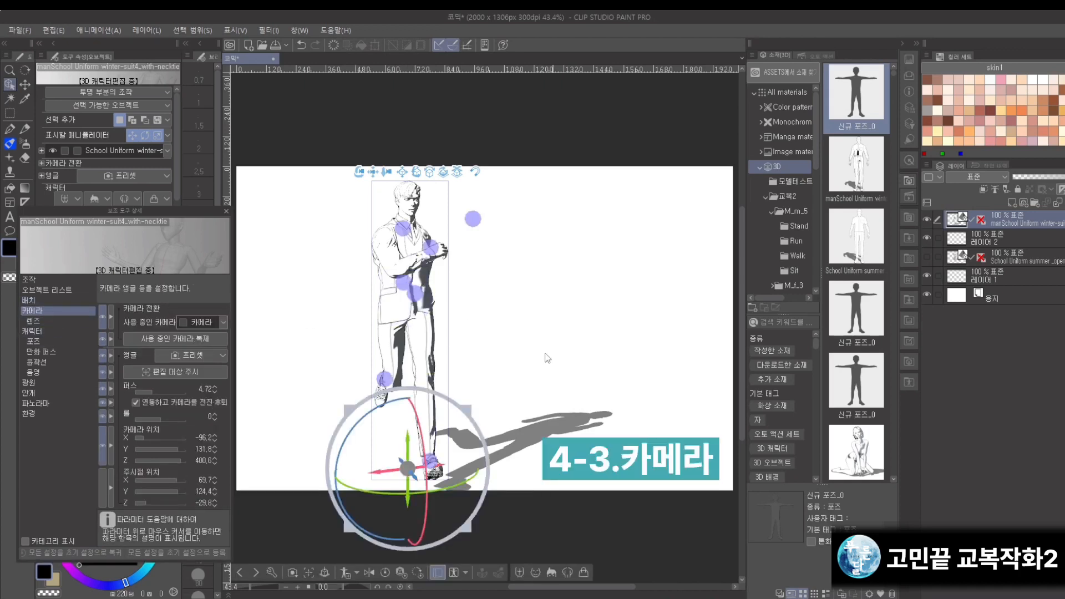
pyautogui.moveTo(574, 295); pyautogui.dragTo(586, 387)
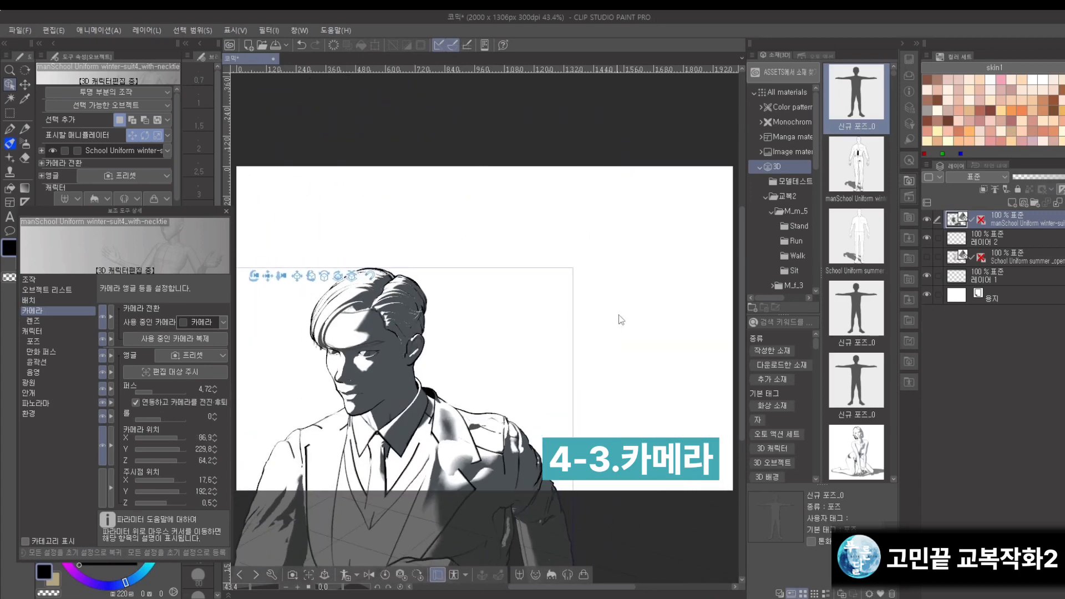
pyautogui.moveTo(553, 316); pyautogui.dragTo(484, 306)
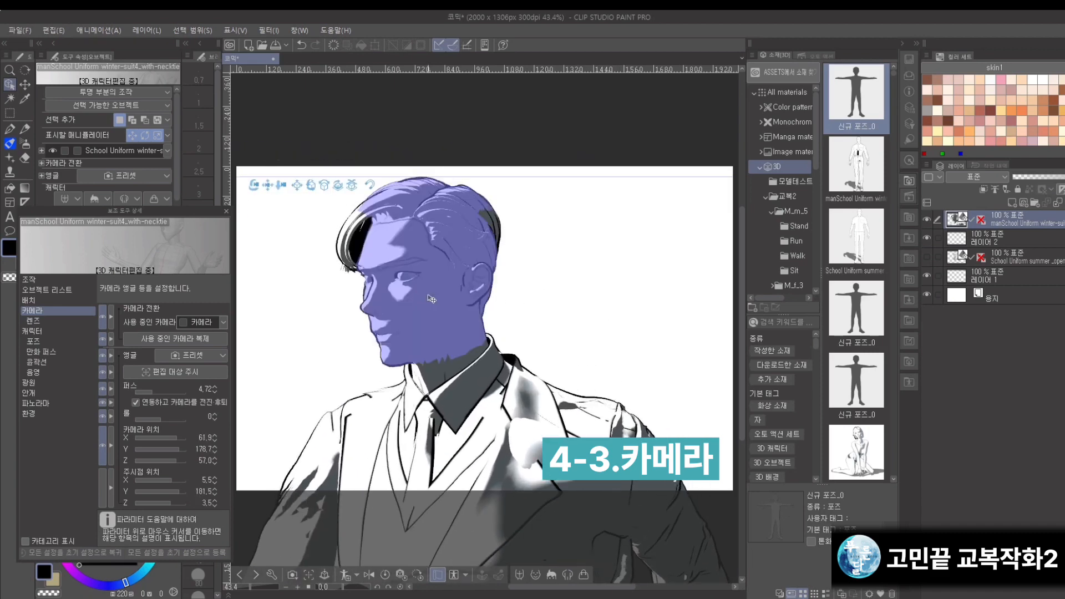
# Change the direction of the parallel light so the suit model's face is mostly lit, and adjust the camera slightly
pyautogui.click(48, 384)
pyautogui.moveTo(173, 345)
pyautogui.mouseDown()
pyautogui.moveTo(197, 354)
pyautogui.moveTo(182, 360)
pyautogui.mouseUp()
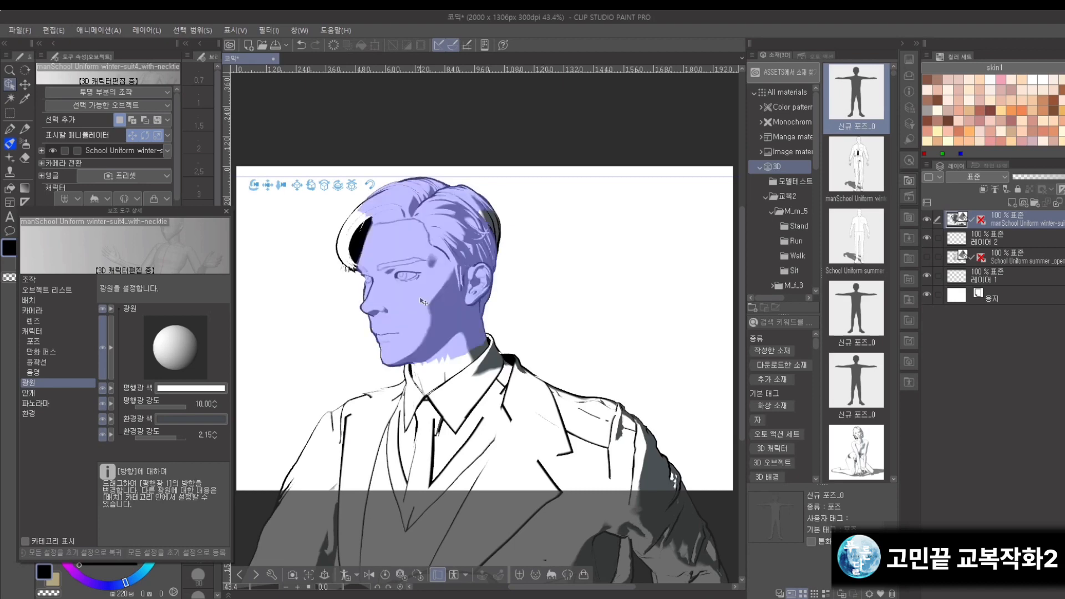
pyautogui.moveTo(636, 329)
pyautogui.mouseDown()
pyautogui.moveTo(616, 292)
pyautogui.moveTo(633, 316)
pyautogui.mouseUp()
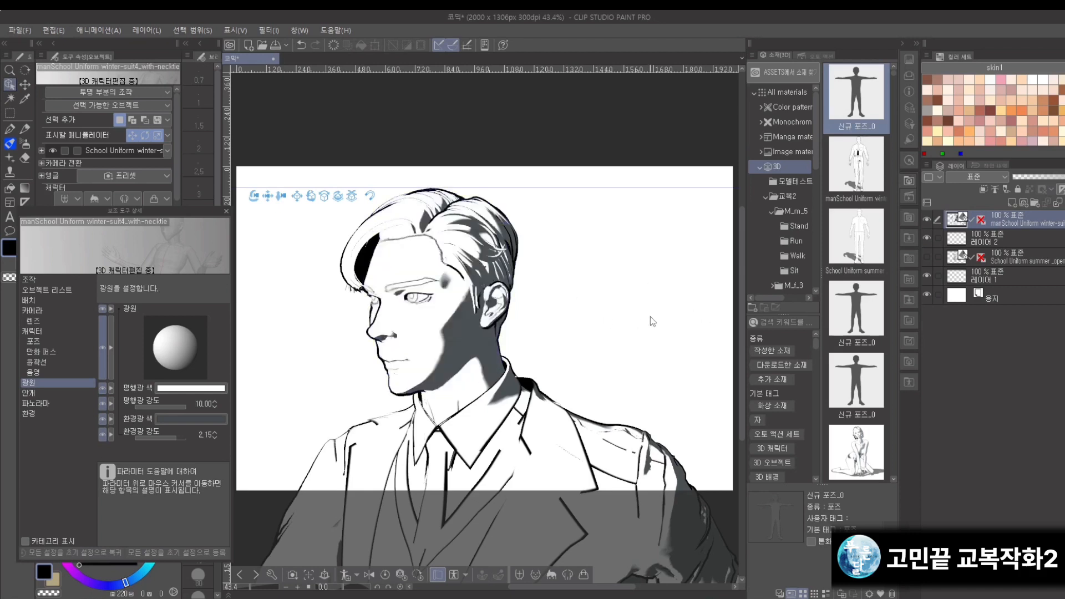
# Duplicate the camera in use and check both cameras in the camera list
pyautogui.click(54, 310)
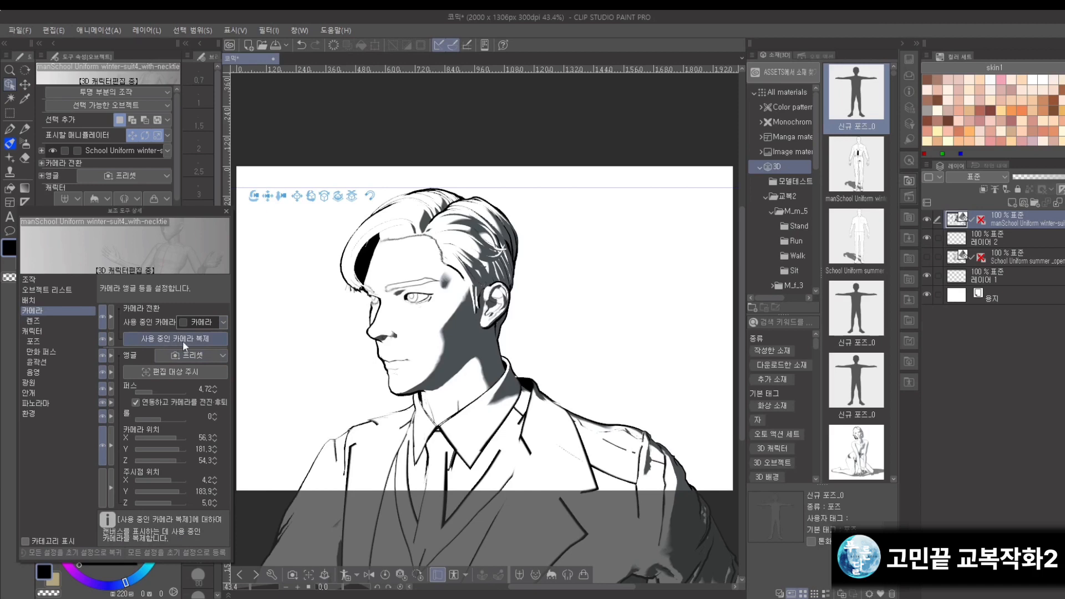
pyautogui.click(187, 339)
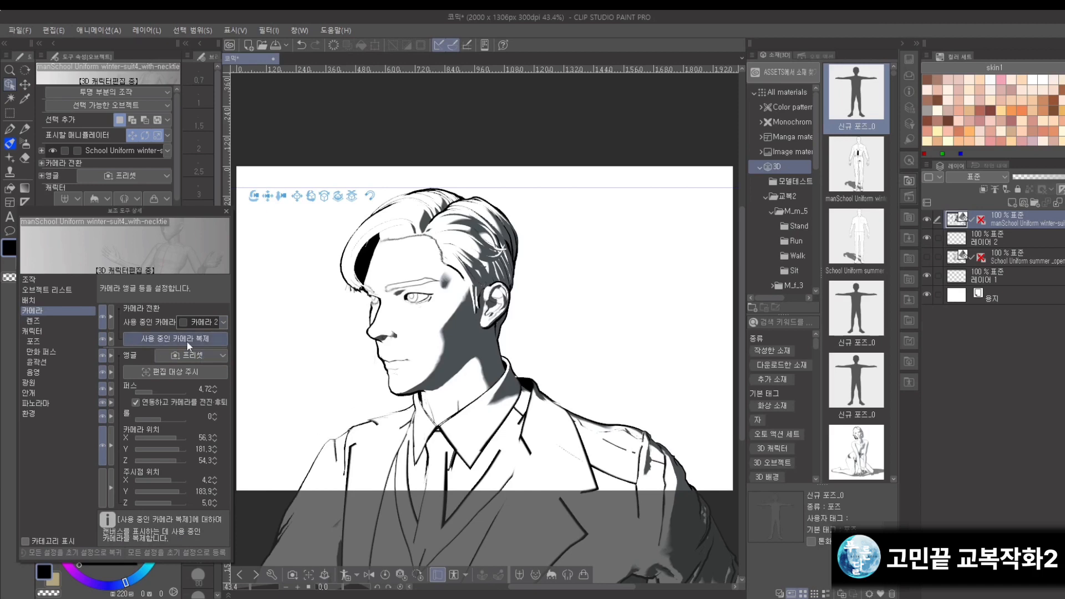
pyautogui.click(226, 325)
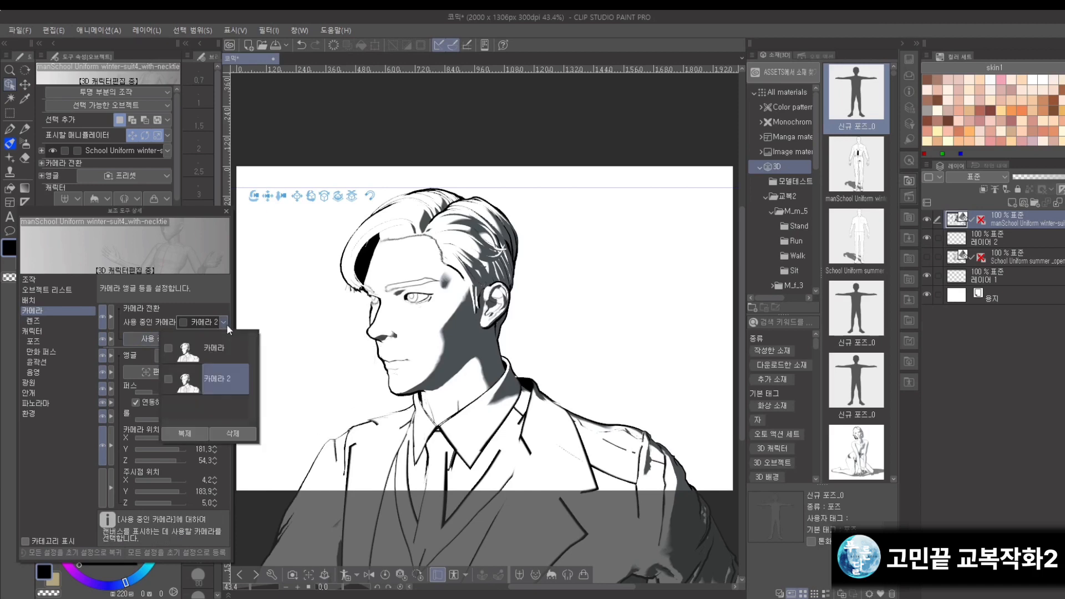
pyautogui.click(599, 261)
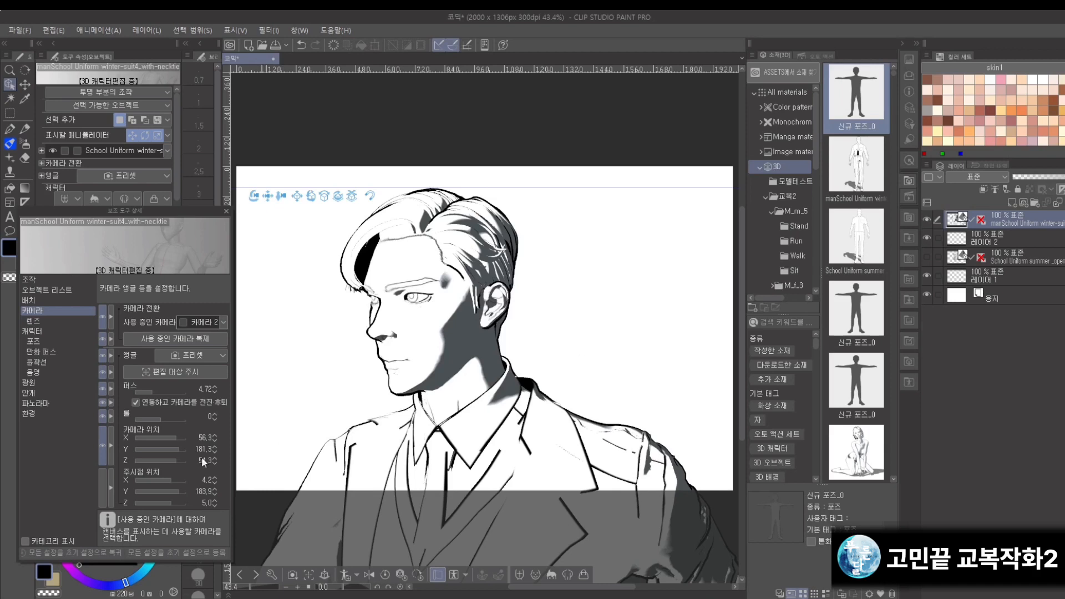
# Examine the character settings and the body and hair parts offered for the suit model
pyautogui.click(42, 332)
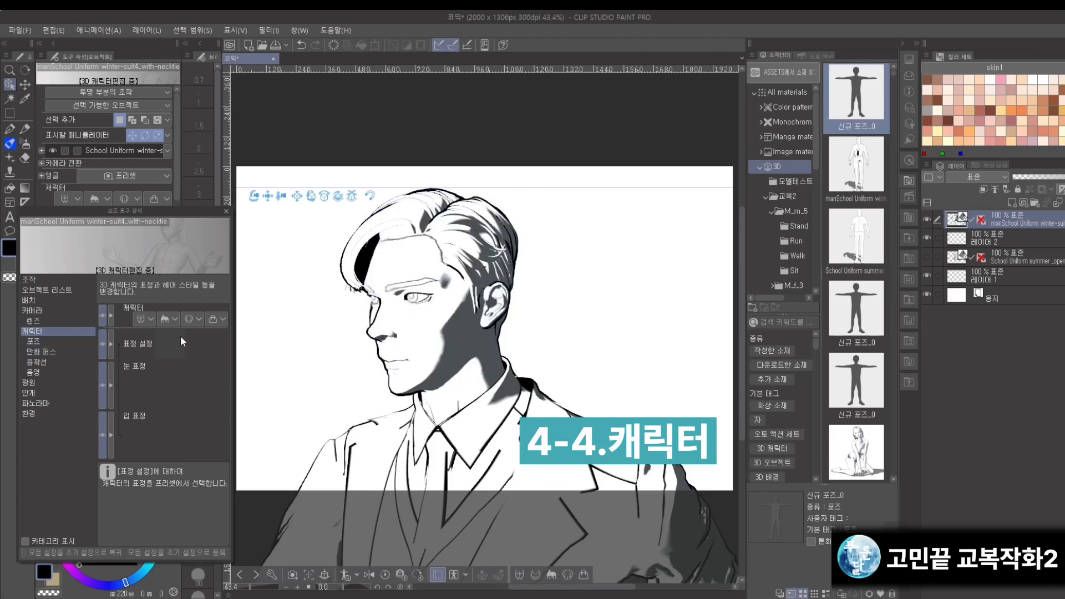
pyautogui.click(218, 320)
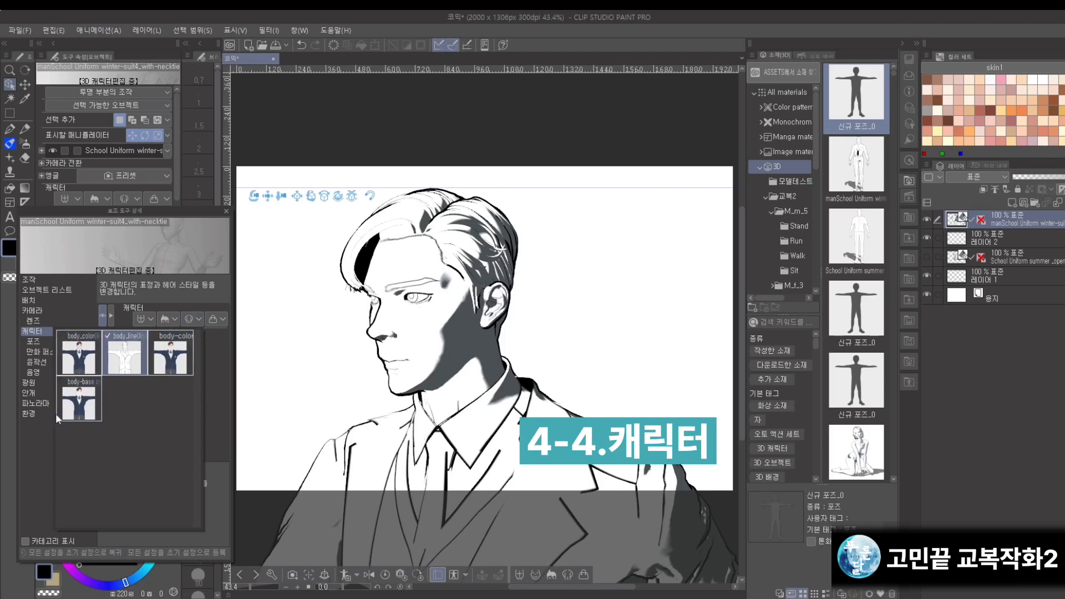
pyautogui.click(209, 320)
pyautogui.click(213, 318)
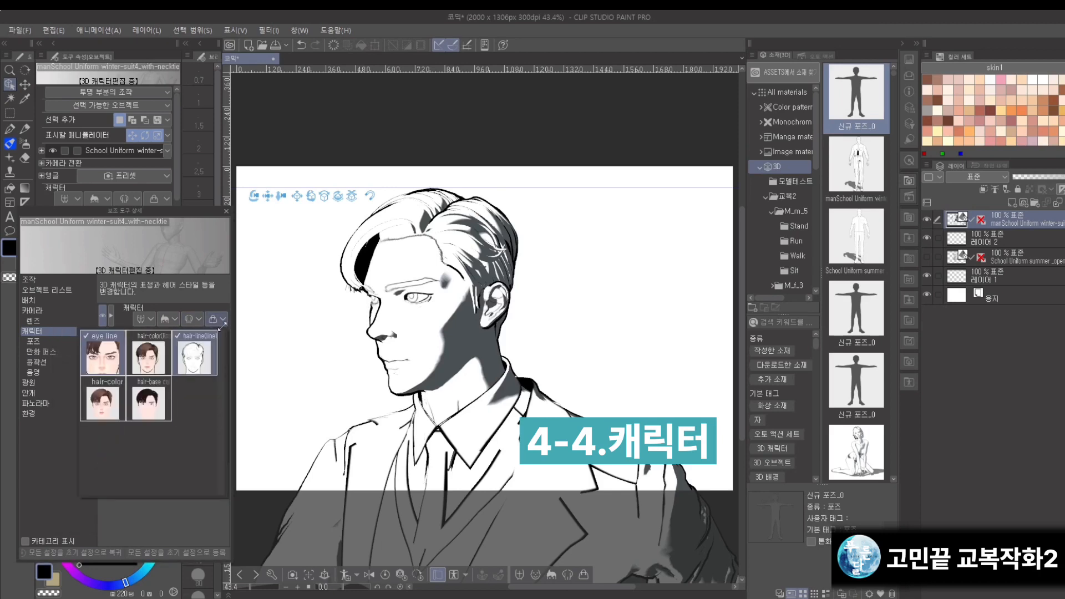
pyautogui.click(36, 476)
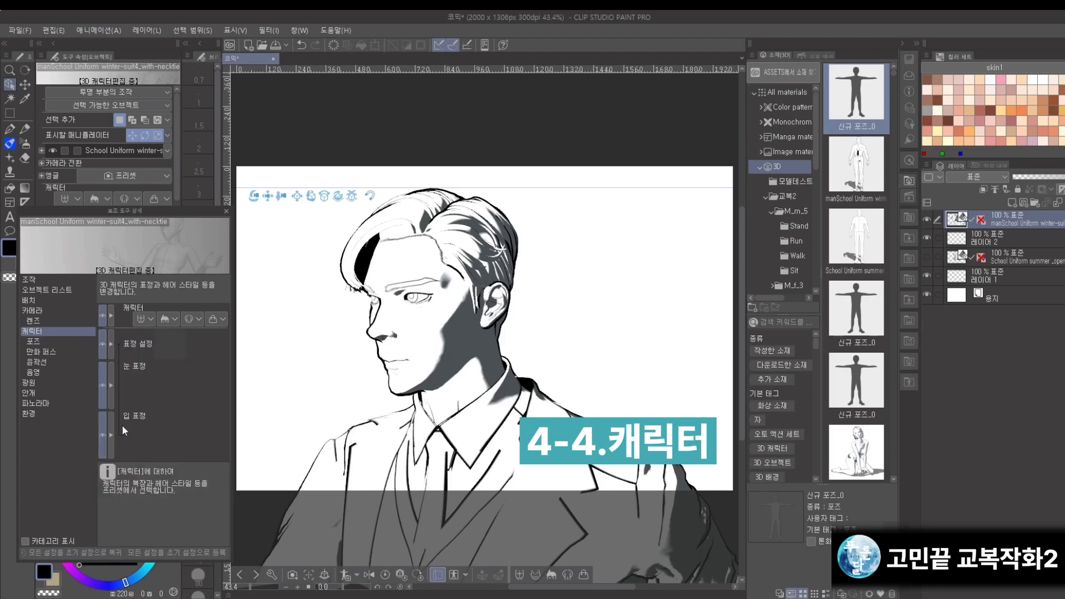
# Frame the suit model's upper body and open both of its hands with the hand pose setup
pyautogui.click(40, 341)
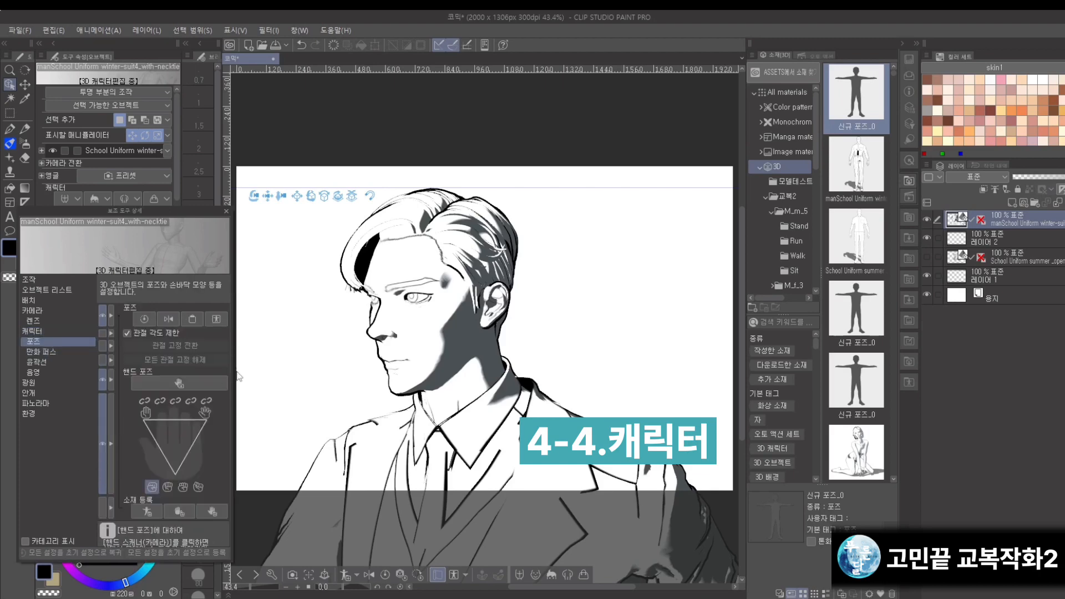
pyautogui.moveTo(633, 359); pyautogui.dragTo(587, 265)
pyautogui.moveTo(587, 349); pyautogui.dragTo(526, 343)
pyautogui.scroll(5, 533, 349)
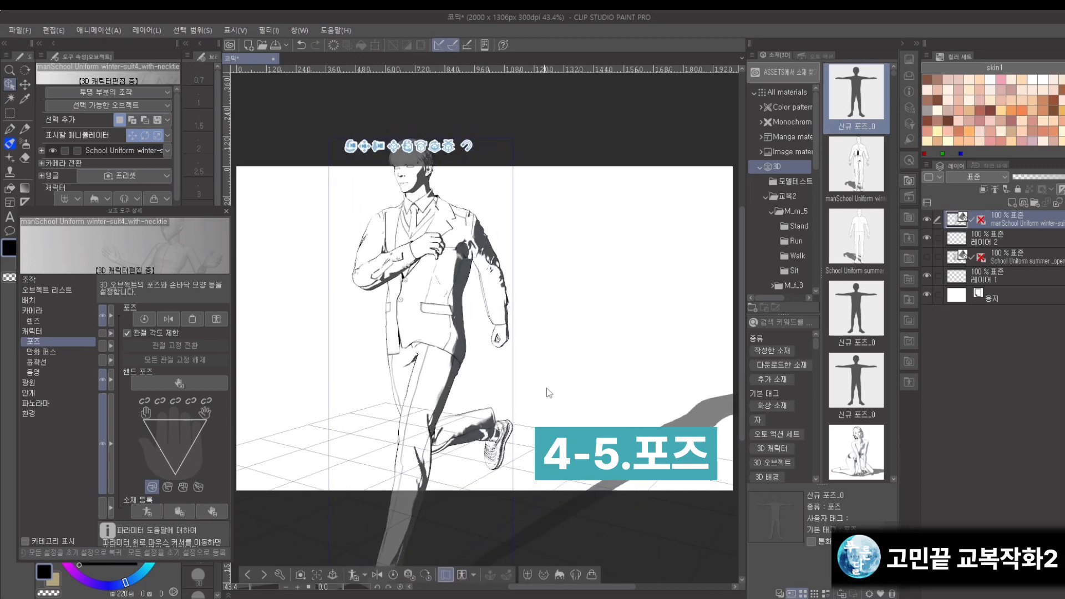
pyautogui.scroll(1, 599, 378)
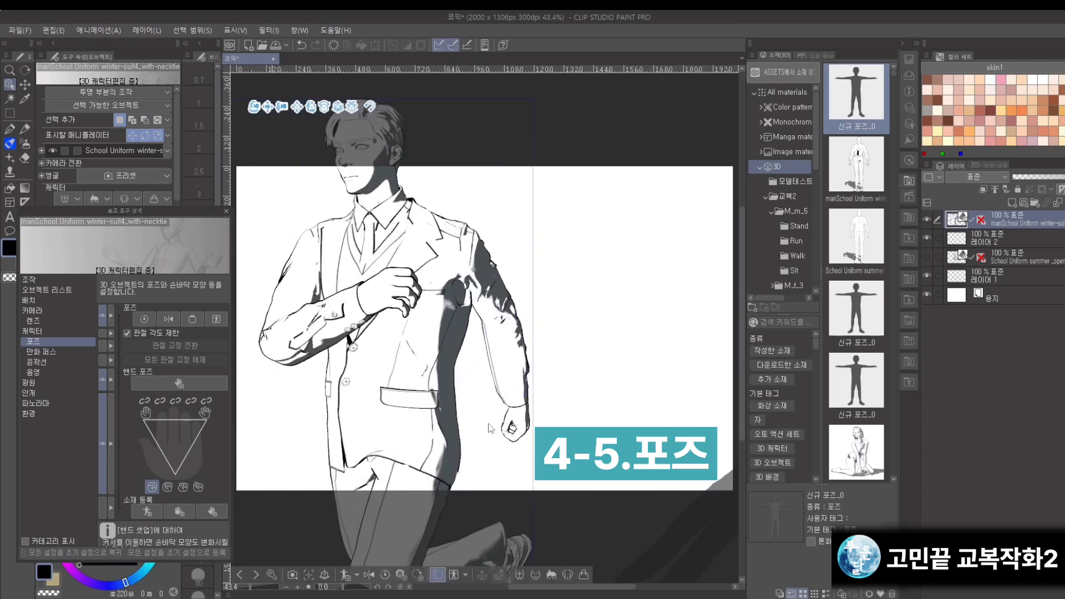
pyautogui.click(174, 436)
pyautogui.moveTo(179, 452); pyautogui.dragTo(166, 425)
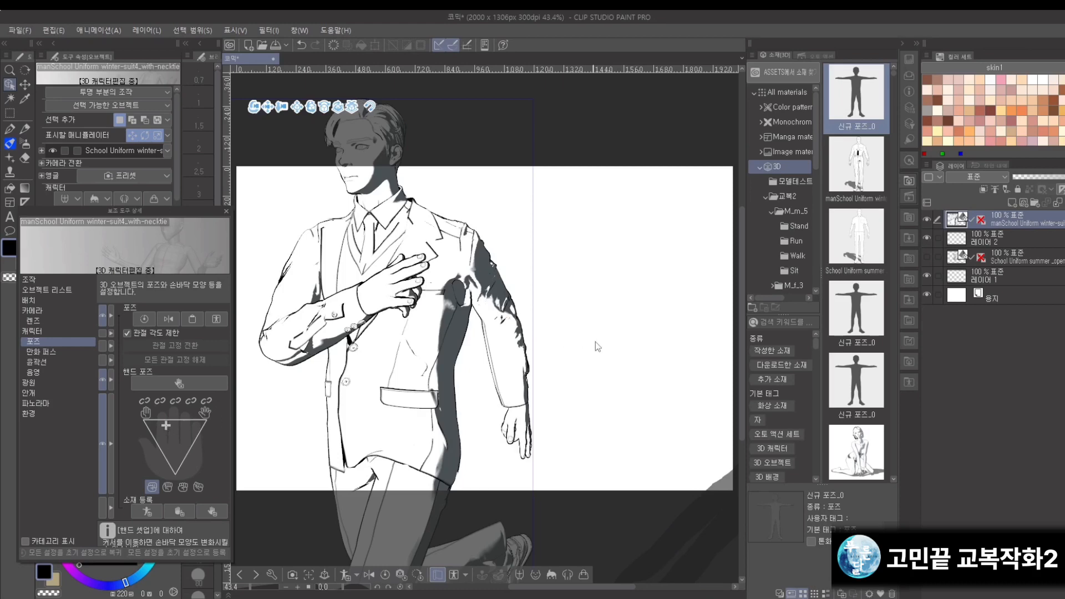
# Hide the overlapping original model in the object list and view the suit model from the front
pyautogui.moveTo(596, 345); pyautogui.dragTo(547, 344)
pyautogui.click(49, 290)
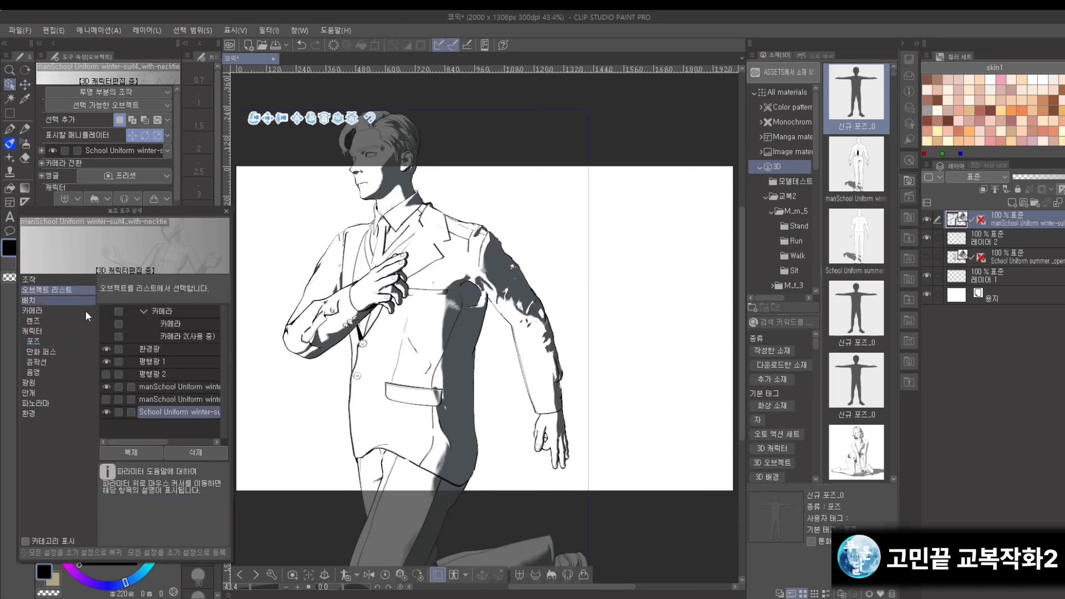
pyautogui.click(106, 387)
pyautogui.moveTo(646, 313)
pyautogui.mouseDown()
pyautogui.moveTo(607, 311)
pyautogui.moveTo(692, 312)
pyautogui.moveTo(631, 317)
pyautogui.mouseUp()
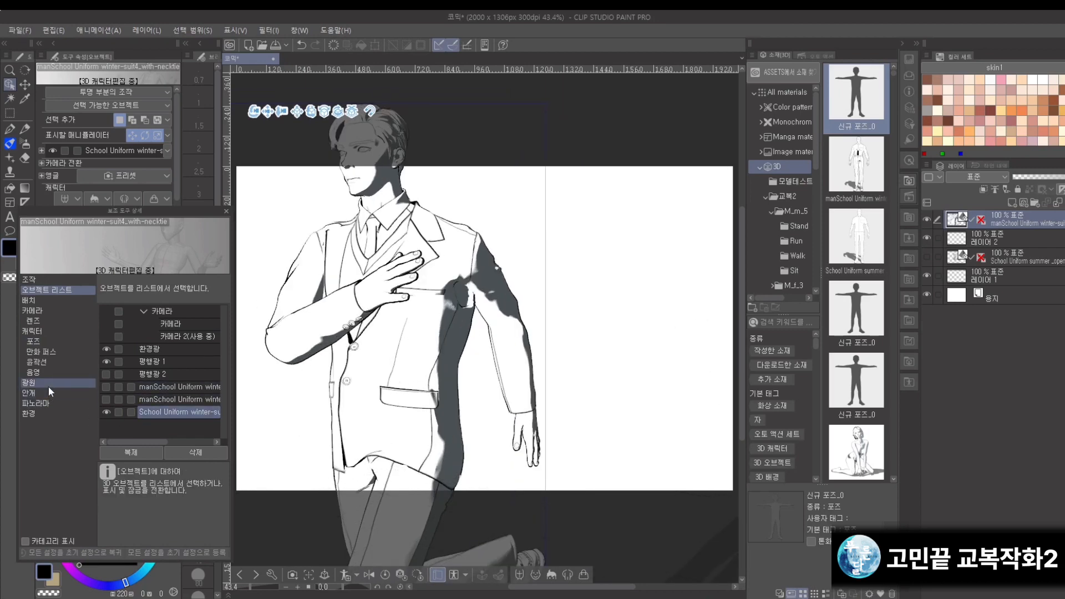
# Curl both of the suit model's hands with the hand pose setup and select the hand held at its chest
pyautogui.click(51, 340)
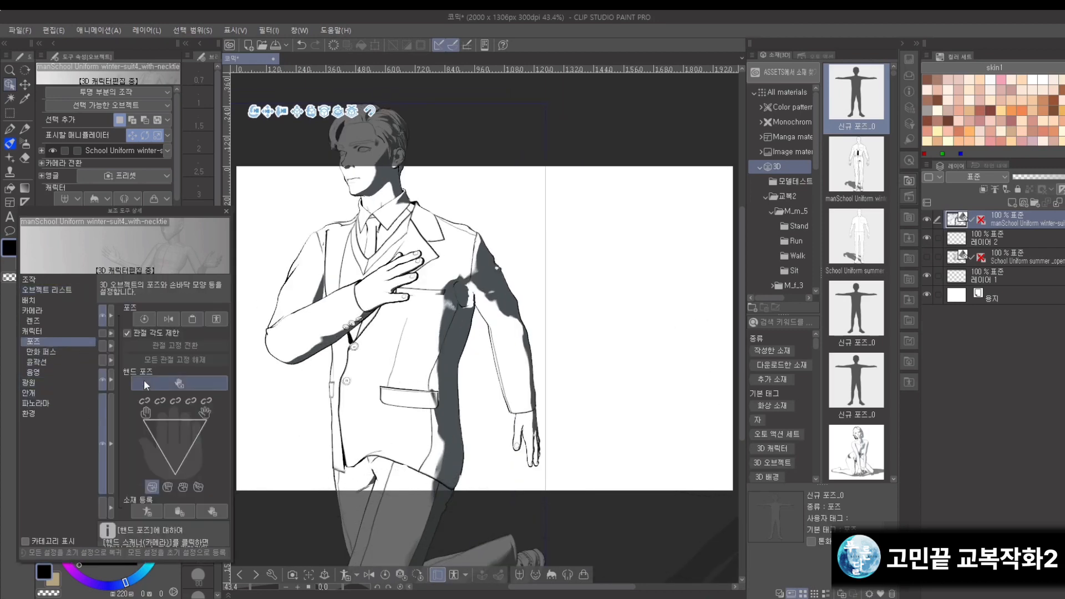
pyautogui.click(178, 451)
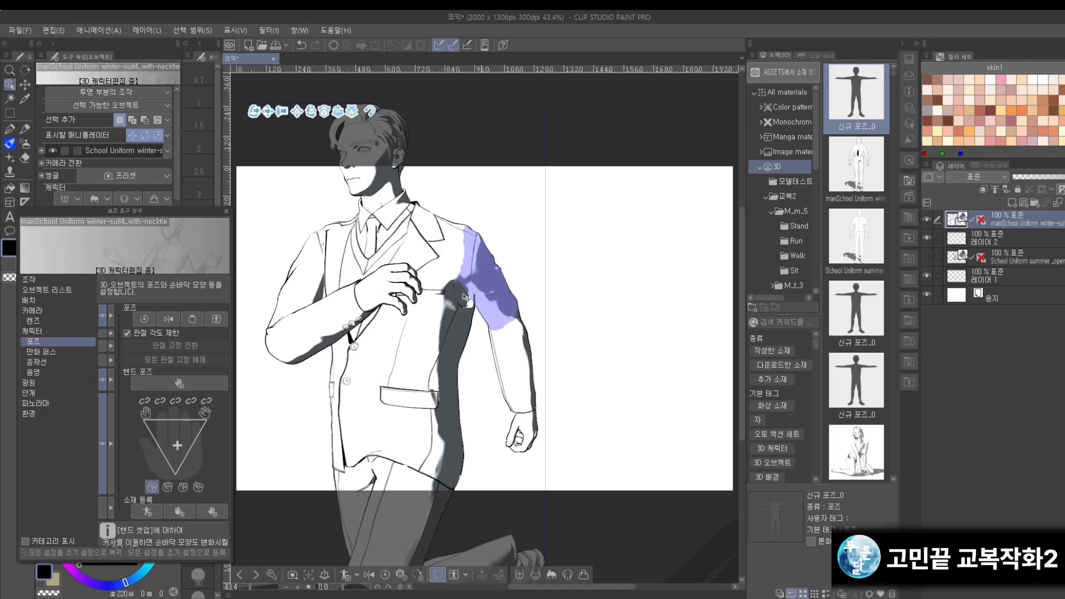
pyautogui.click(374, 292)
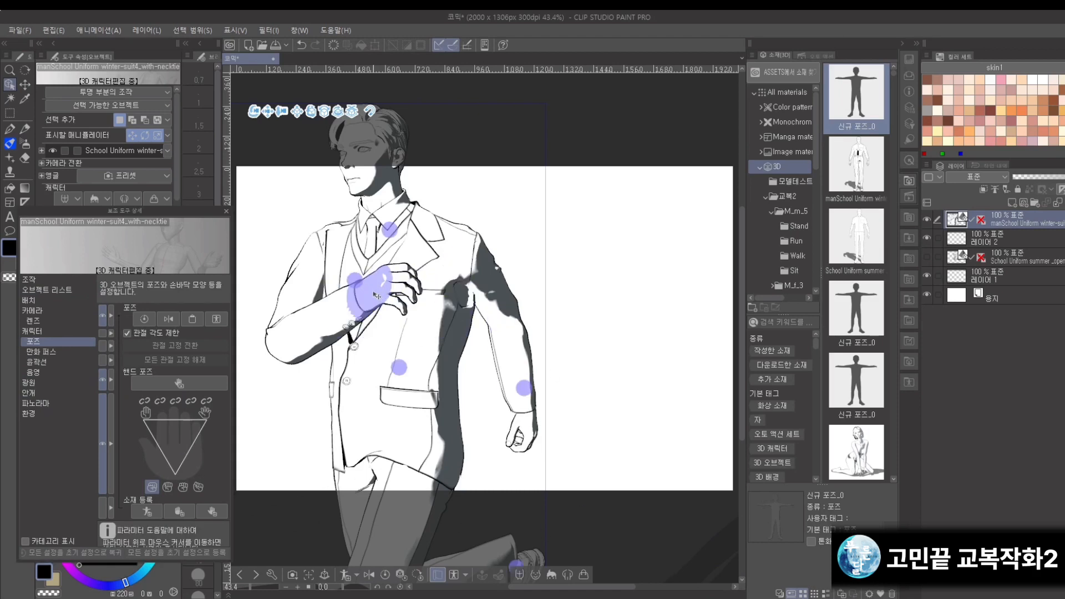
# With no body part selected, curl both of the suit model's hands into fists and relax them with the hand pose setup
pyautogui.moveTo(177, 445); pyautogui.dragTo(177, 442)
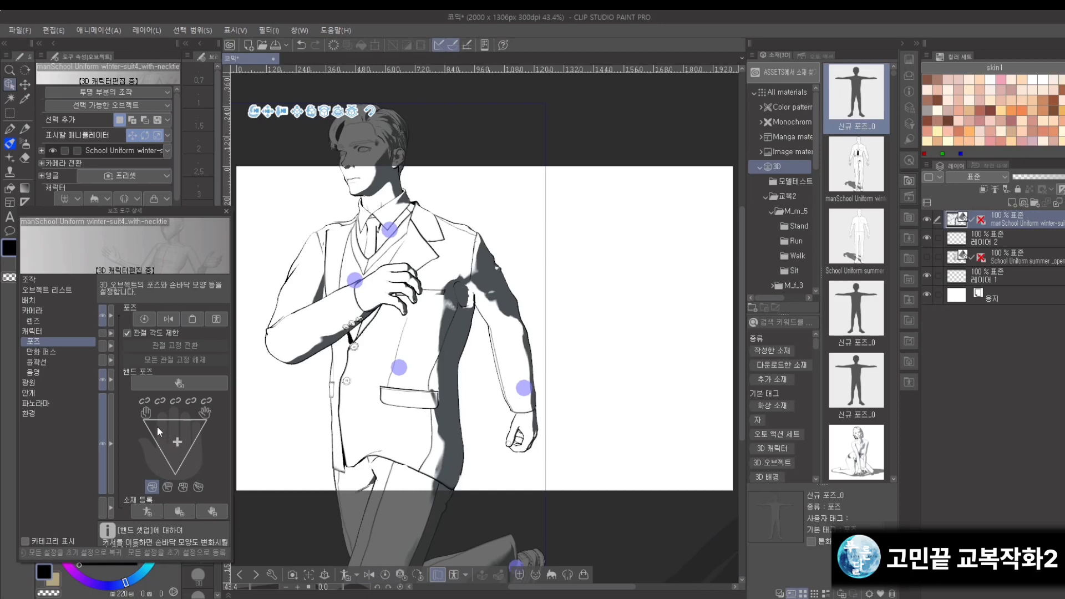
pyautogui.click(158, 426)
pyautogui.click(184, 456)
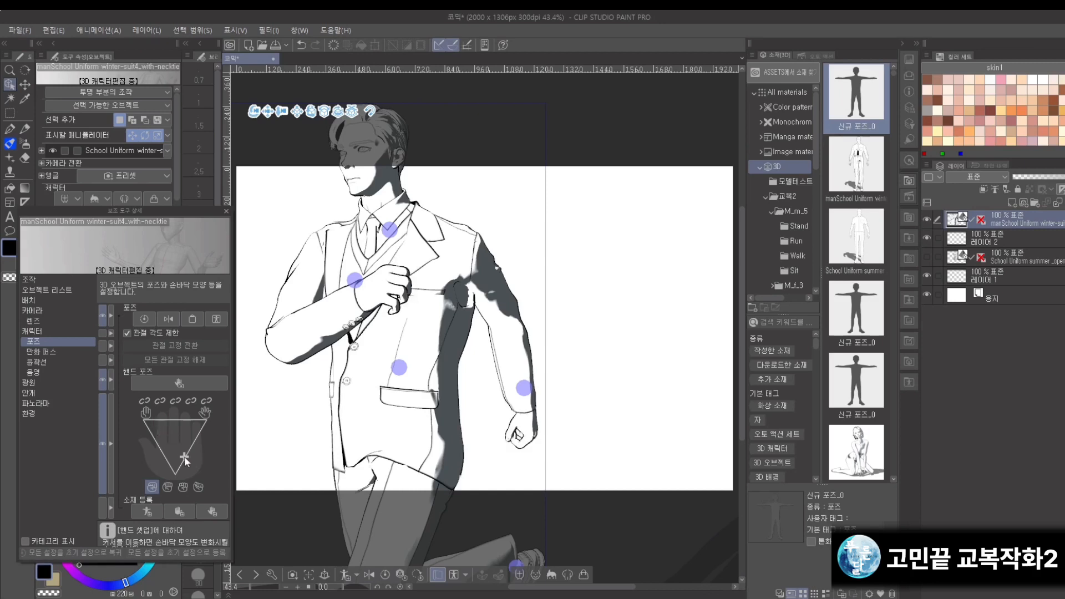
pyautogui.moveTo(184, 456); pyautogui.dragTo(171, 441)
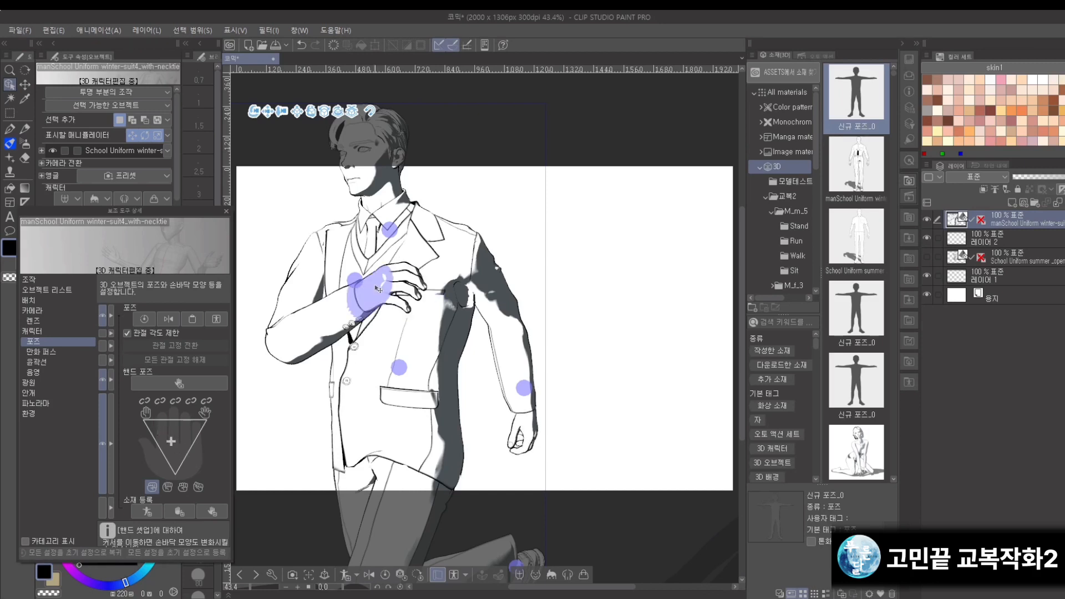
# Select only the hand at the chest, vary its finger curl, and set its fingers straight and together with the hand pose setup
pyautogui.click(378, 293)
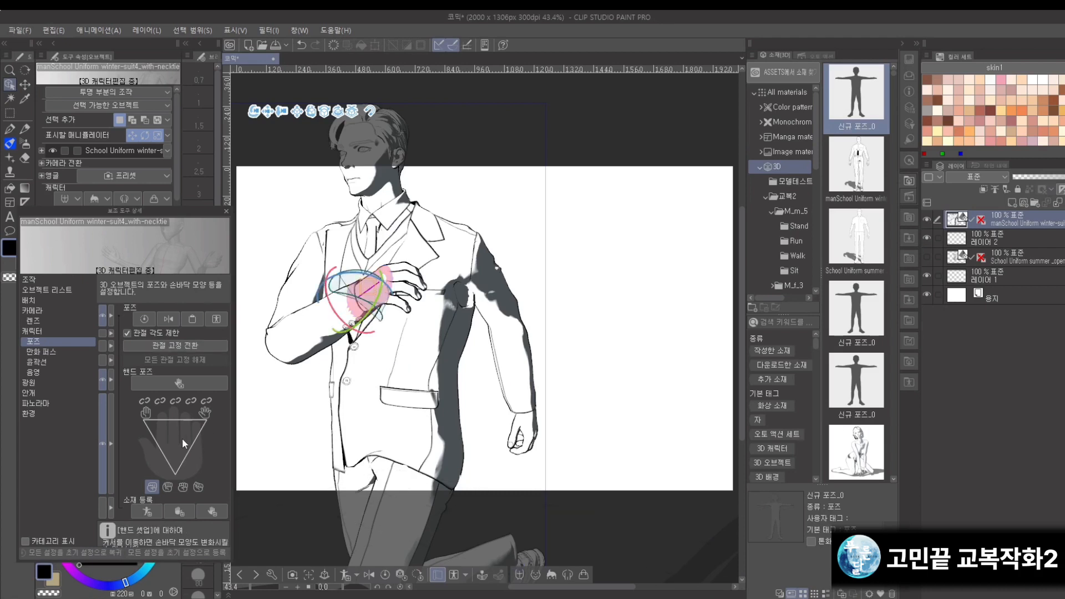
pyautogui.moveTo(149, 425); pyautogui.dragTo(167, 435)
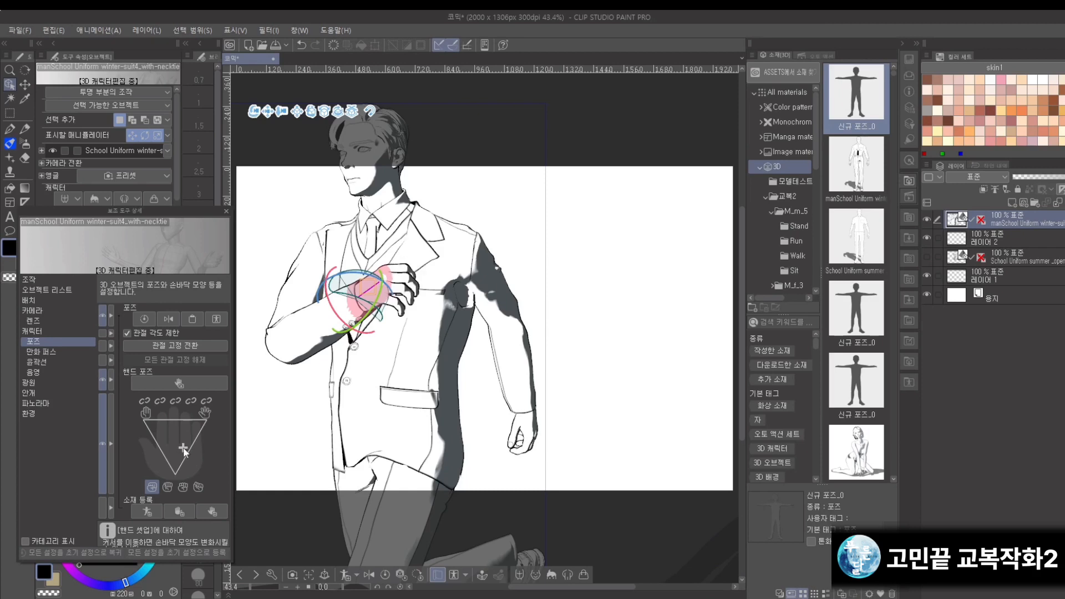
pyautogui.click(171, 429)
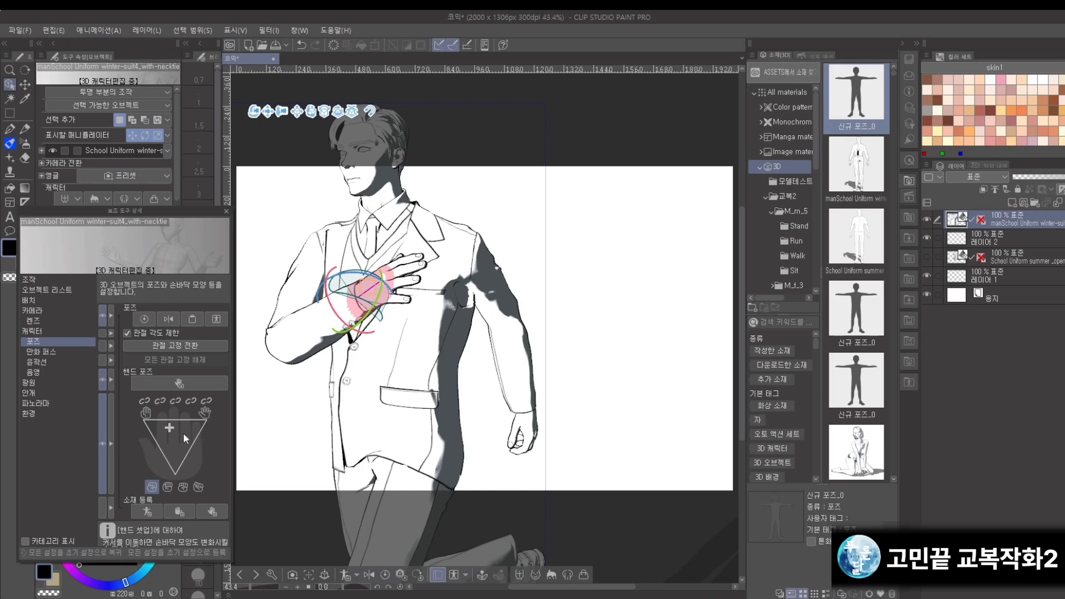
pyautogui.click(141, 419)
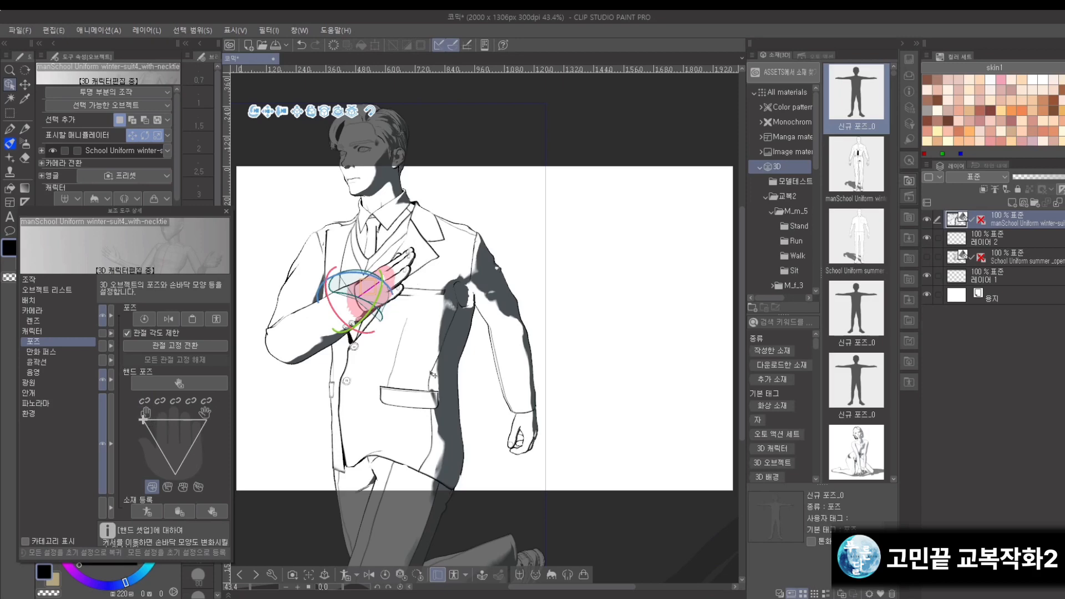
# View the suit model's upper body from the front and spread the chest hand's fingers fully apart
pyautogui.moveTo(614, 300); pyautogui.dragTo(675, 358)
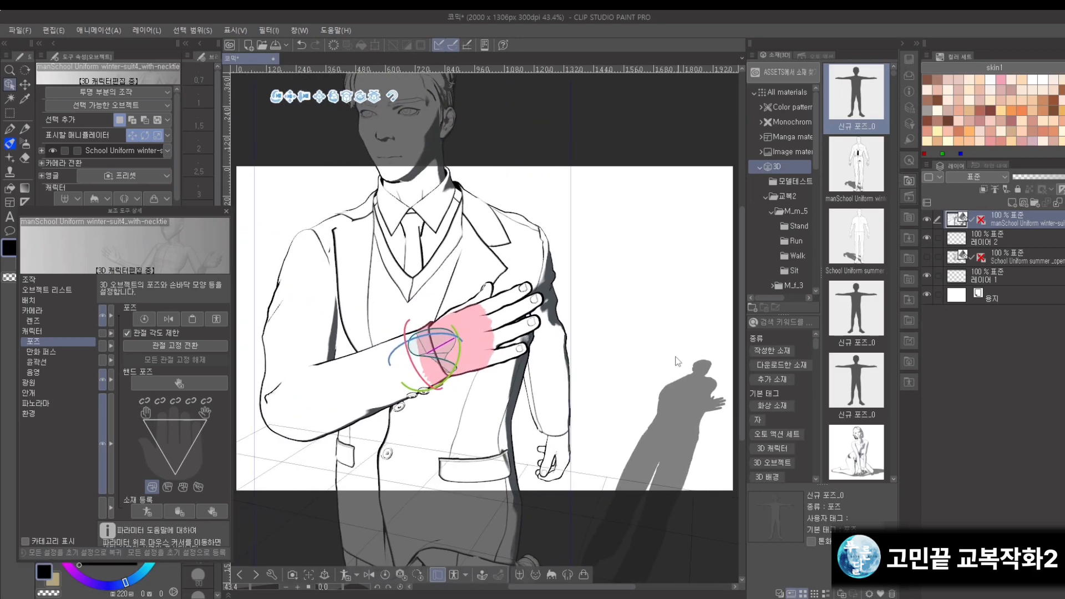
pyautogui.click(160, 421)
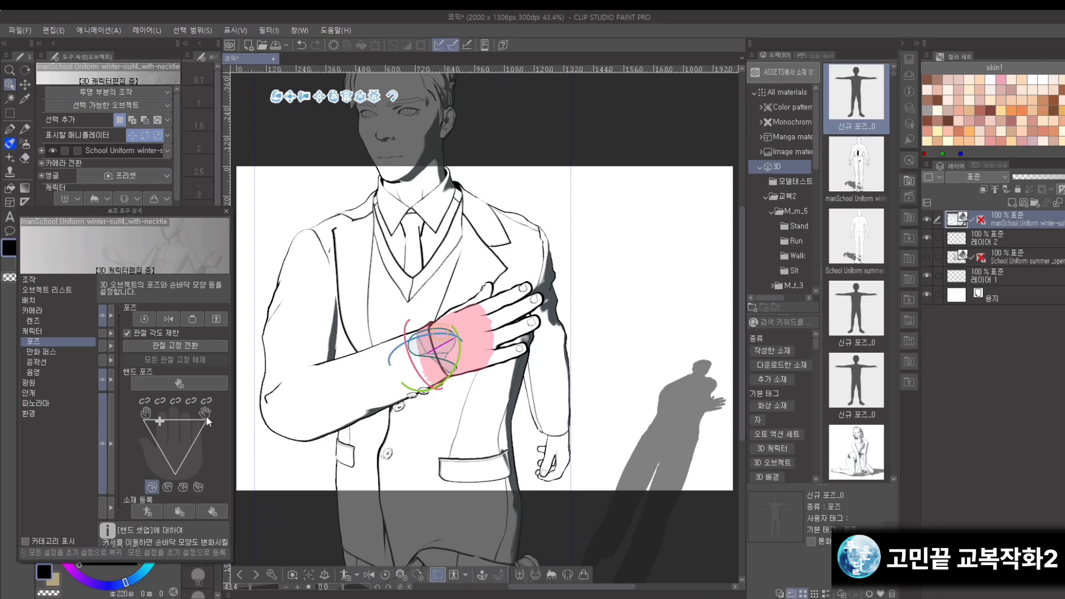
pyautogui.click(214, 419)
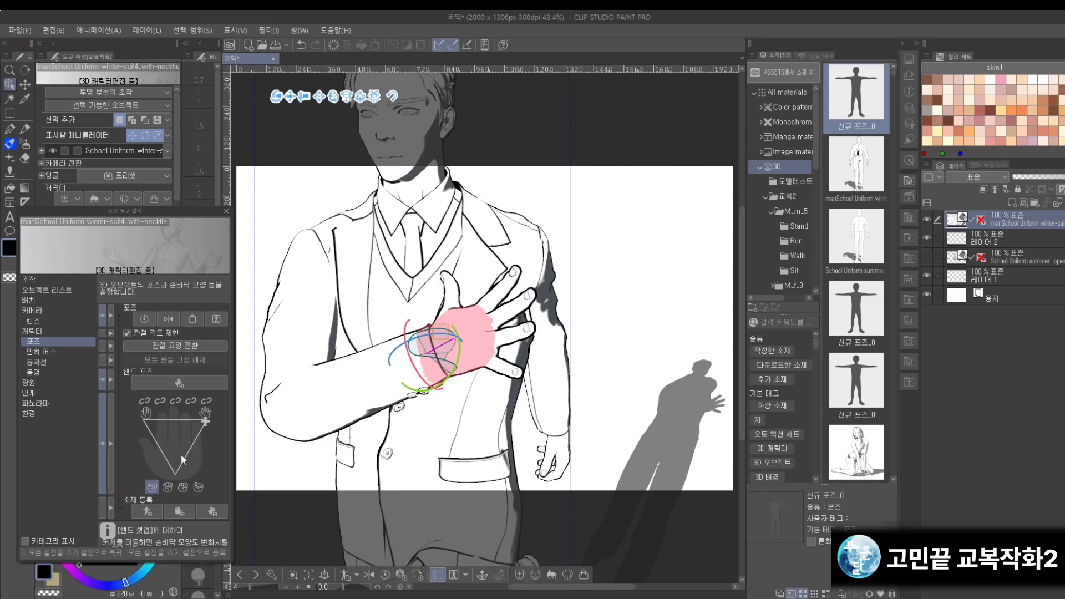
# Try fist variants on the chest hand, curl its fingers loosely, and deselect it
pyautogui.click(184, 488)
pyautogui.click(152, 489)
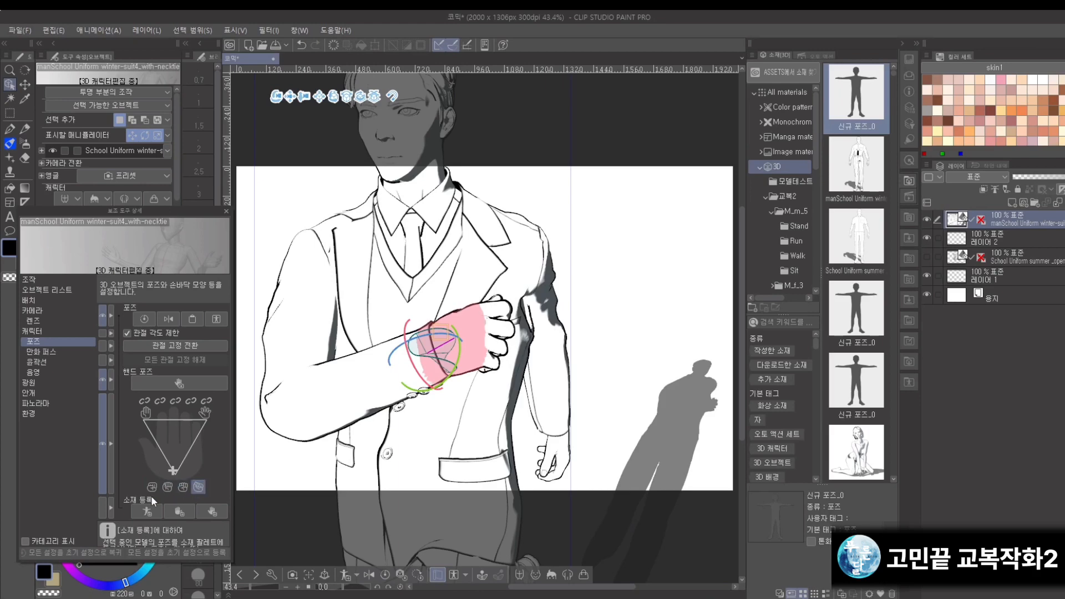
pyautogui.moveTo(175, 437); pyautogui.dragTo(164, 438)
pyautogui.click(631, 369)
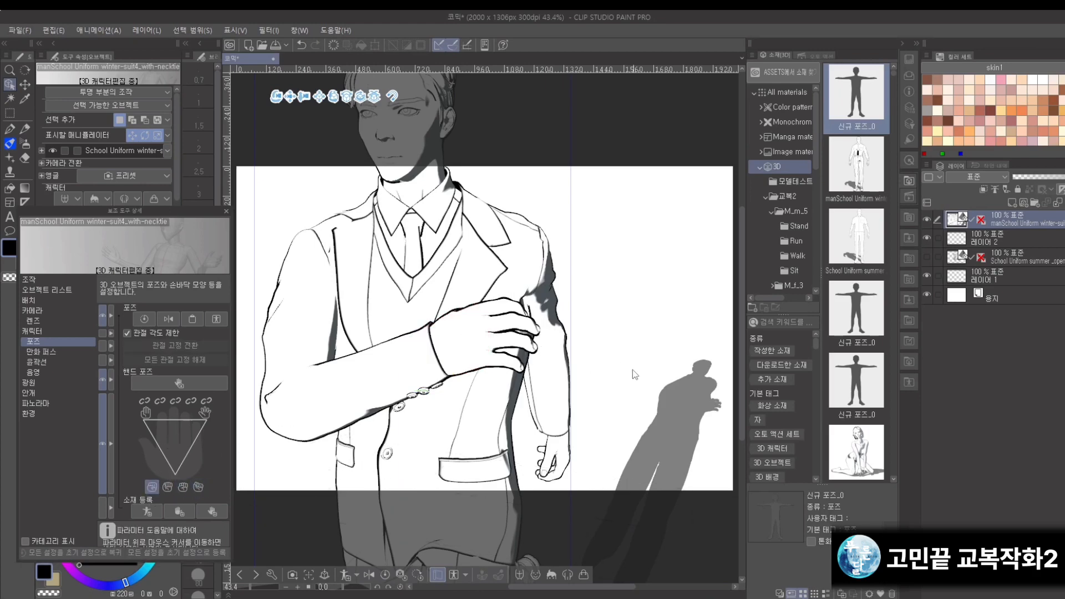
# Flip the suit model's pose horizontally so the opposite arm crosses the chest, and view the model from the front
pyautogui.moveTo(633, 371); pyautogui.dragTo(577, 350)
pyautogui.moveTo(652, 349); pyautogui.dragTo(575, 375)
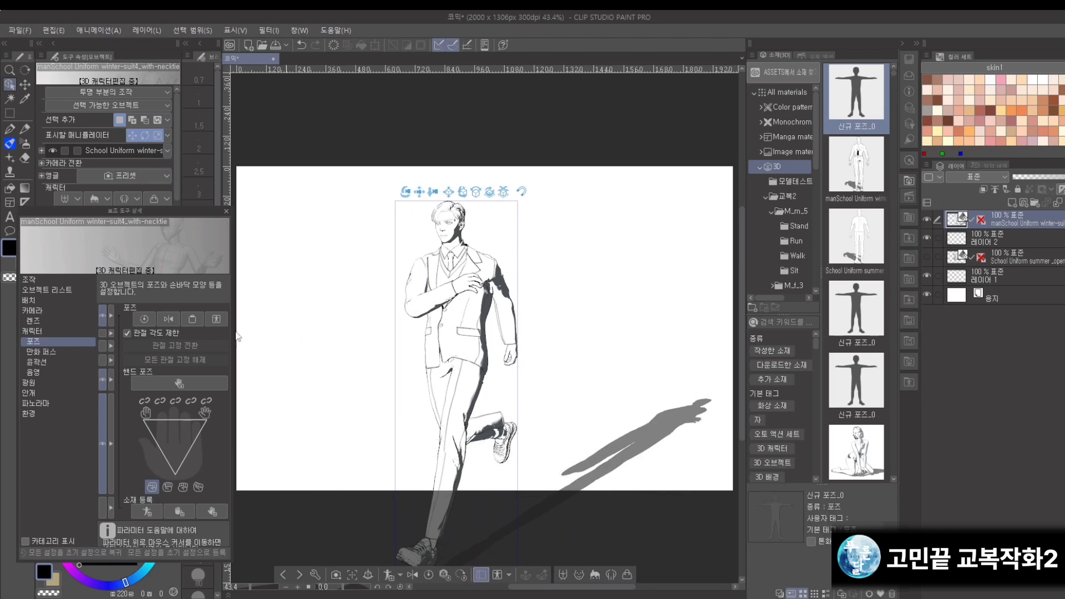
pyautogui.click(166, 318)
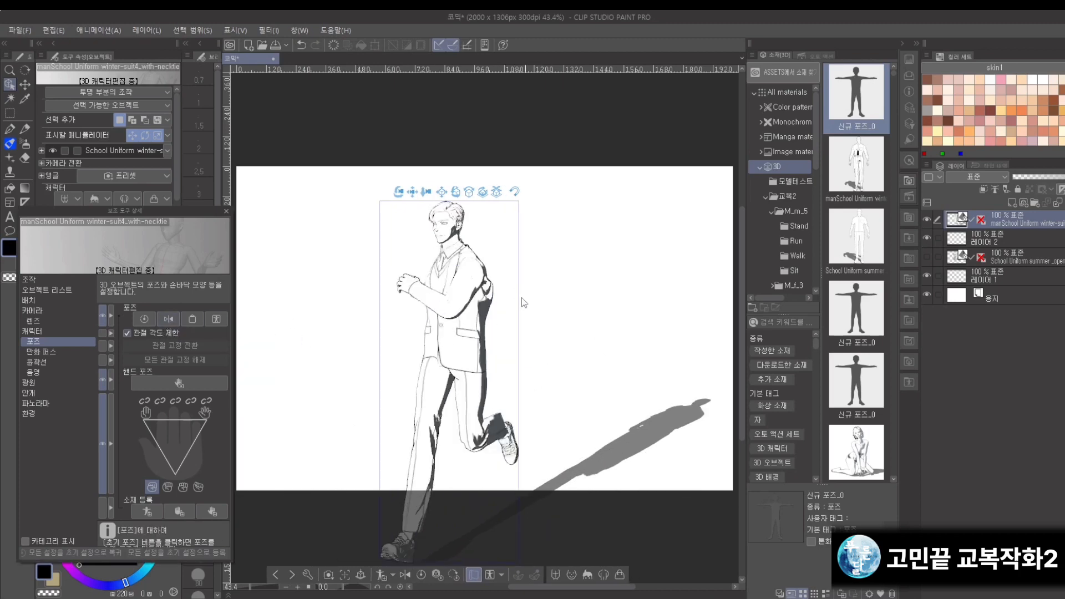
pyautogui.moveTo(521, 298); pyautogui.dragTo(567, 406)
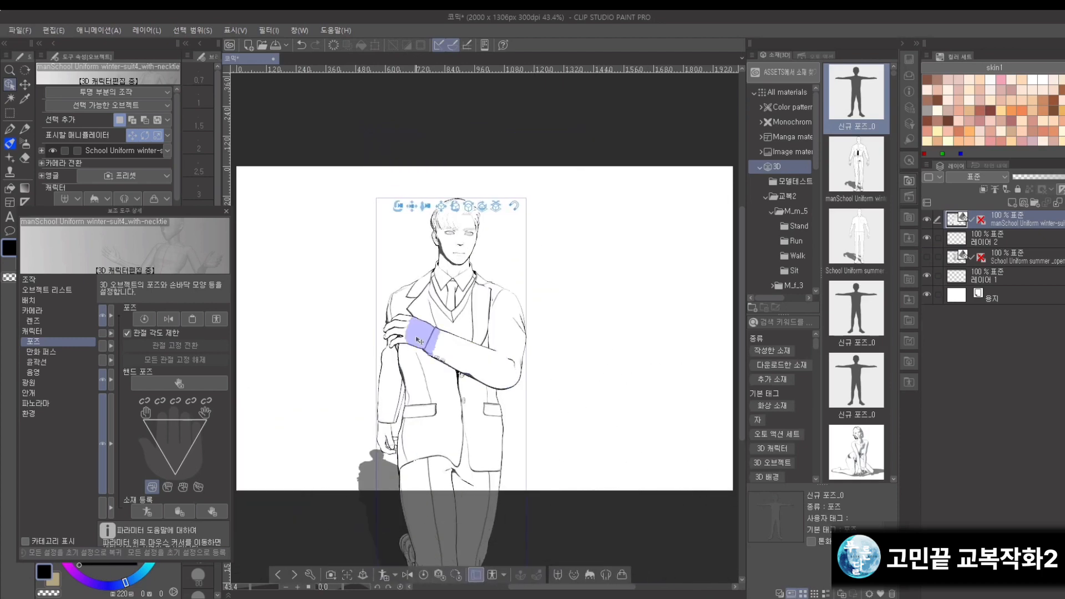
# Fold the crossed arm's forearm up toward the collar and rotate its upper arm outward at the shoulder
pyautogui.click(518, 344)
pyautogui.click(483, 370)
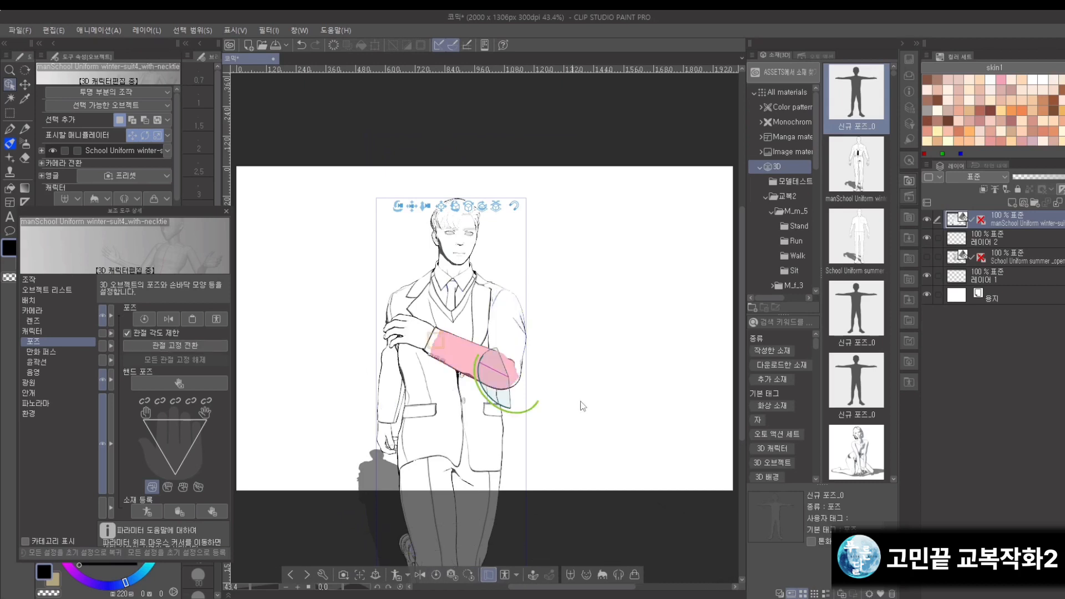
pyautogui.moveTo(520, 406); pyautogui.dragTo(503, 377)
pyautogui.click(512, 331)
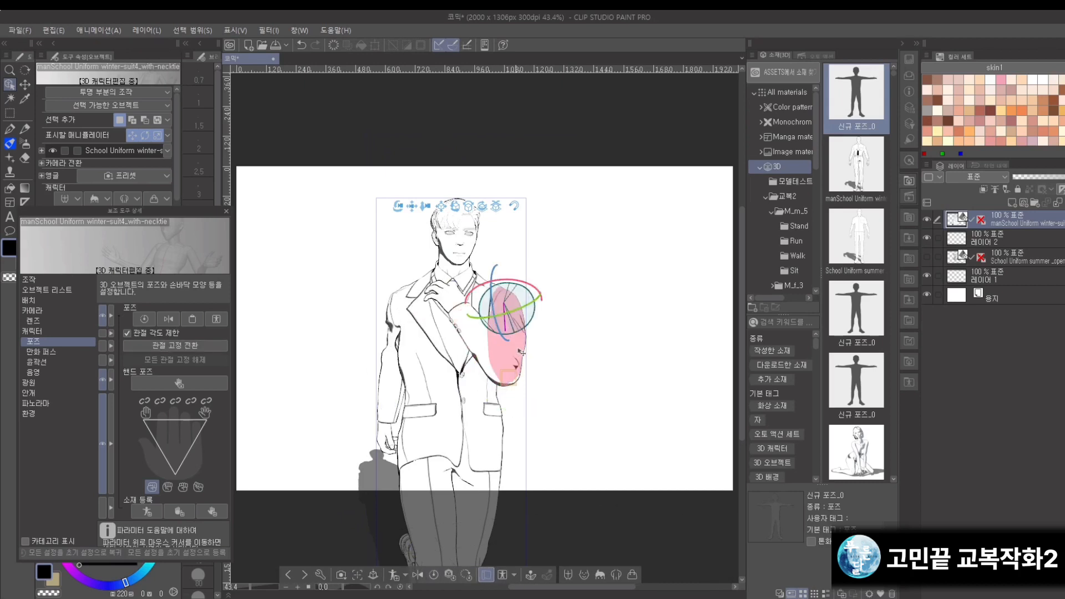
pyautogui.moveTo(542, 299); pyautogui.dragTo(571, 282)
# Rotate the forearm at the elbow to extend the arm outward, and bend it forward from a side view
pyautogui.click(618, 428)
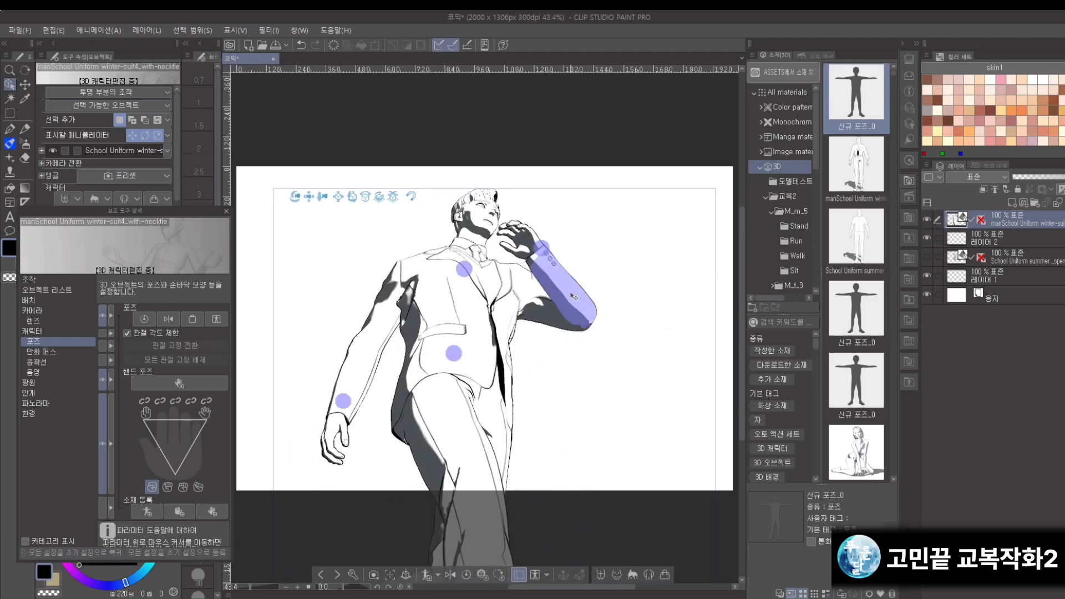
pyautogui.click(574, 294)
pyautogui.moveTo(610, 291); pyautogui.dragTo(598, 286)
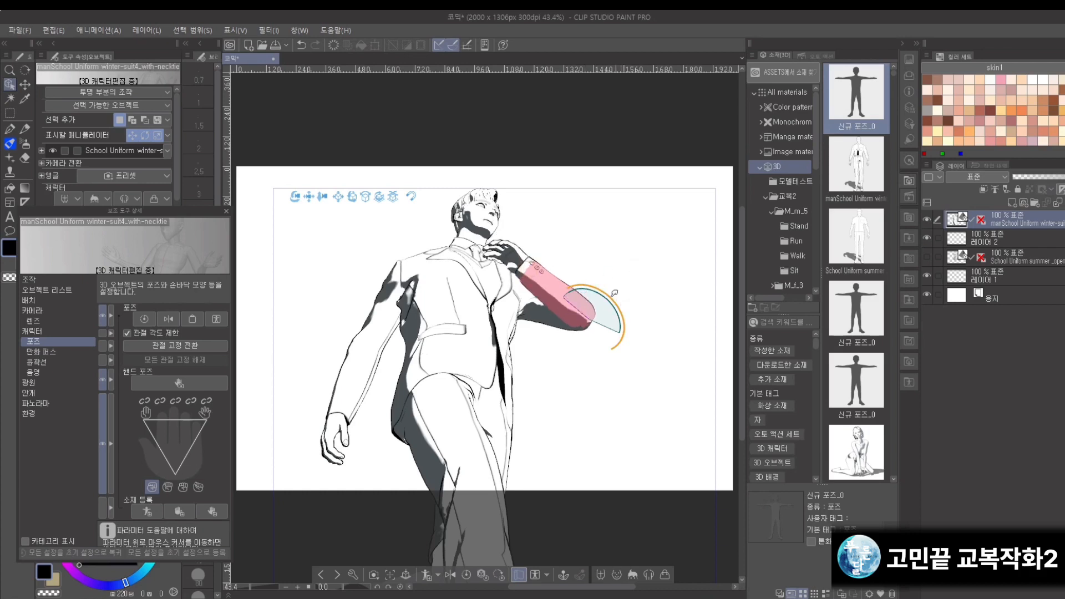
pyautogui.moveTo(607, 290); pyautogui.dragTo(684, 513)
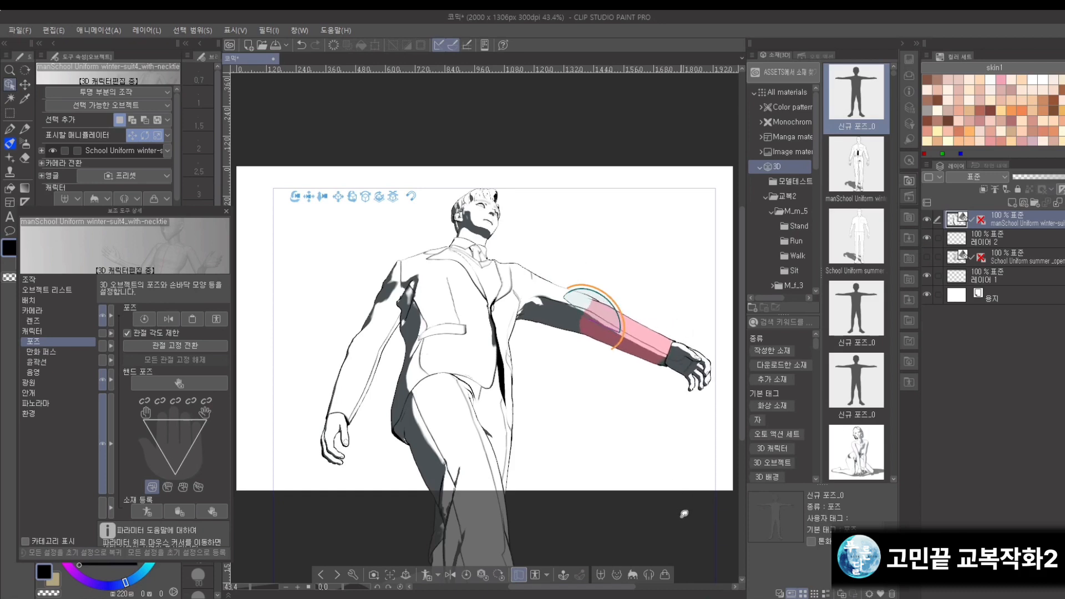
pyautogui.moveTo(627, 317); pyautogui.dragTo(643, 400)
pyautogui.moveTo(637, 347); pyautogui.dragTo(457, 567)
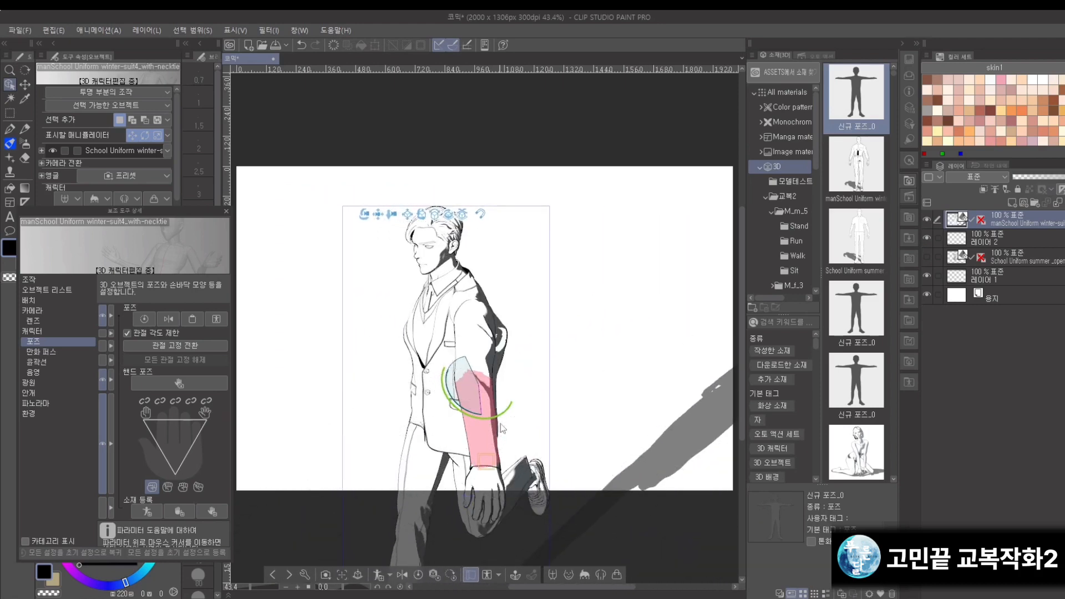
pyautogui.moveTo(503, 410); pyautogui.dragTo(447, 412)
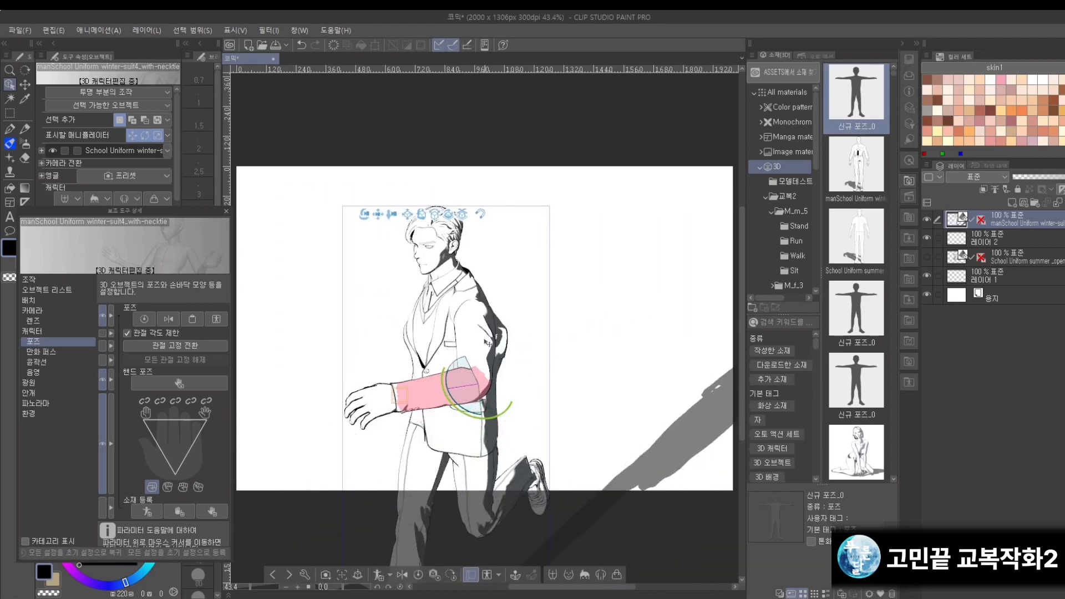
# Rotate the upper arm at the shoulder so the elbow points outward and the hand hangs beside the hip
pyautogui.click(474, 340)
pyautogui.moveTo(546, 363); pyautogui.dragTo(682, 311)
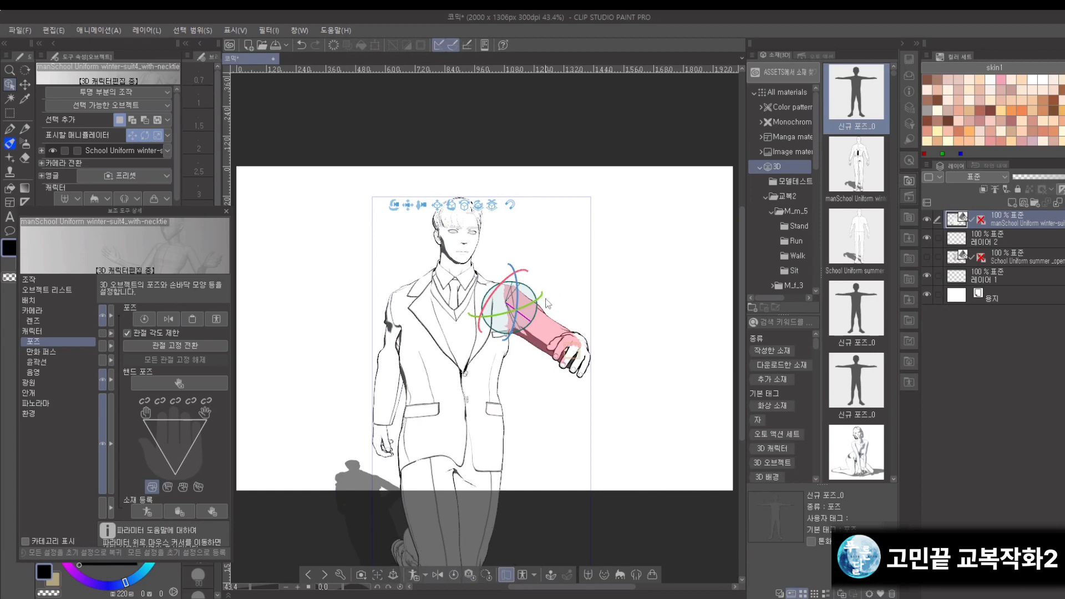
pyautogui.moveTo(507, 278); pyautogui.dragTo(460, 364)
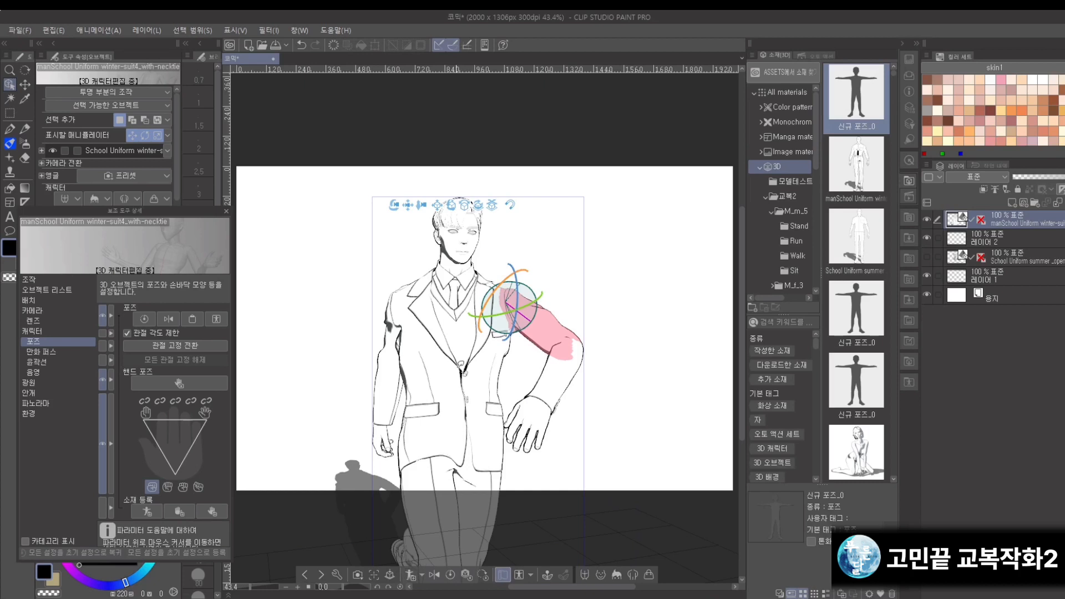
pyautogui.click(683, 319)
pyautogui.moveTo(683, 319)
pyautogui.mouseDown()
pyautogui.moveTo(648, 322)
pyautogui.moveTo(670, 321)
pyautogui.mouseUp()
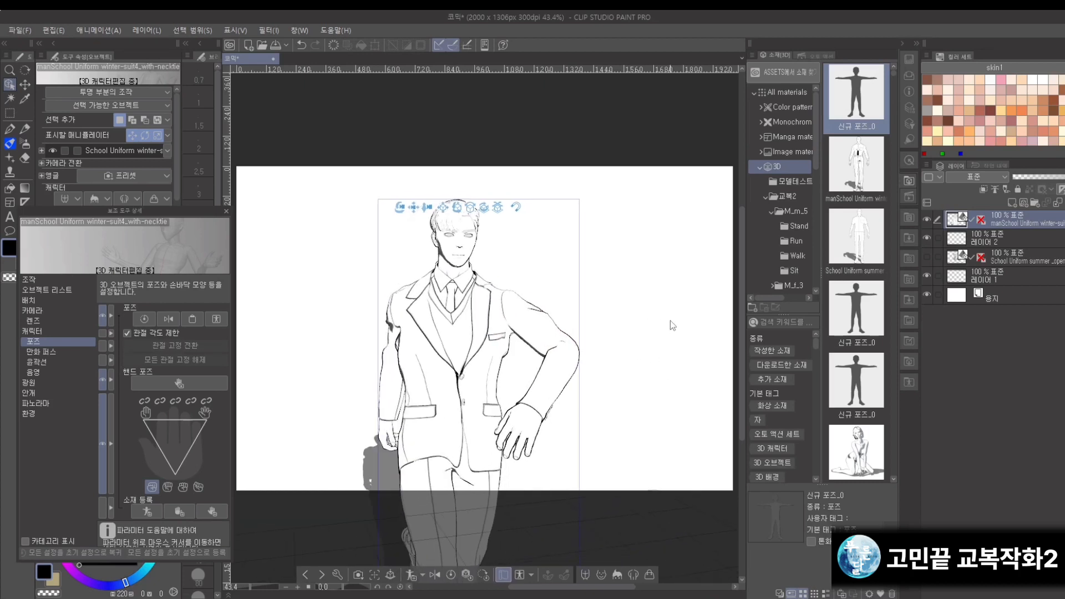
pyautogui.click(514, 311)
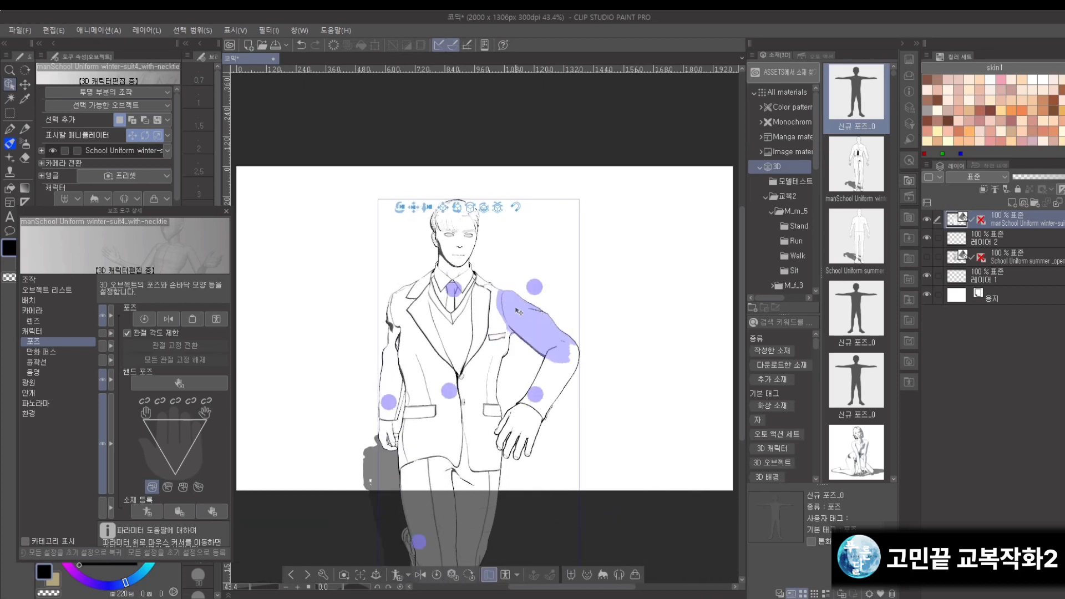
# Turn off the joint angle limit, adjust the upper arm at the shoulder, and turn the limit back on
pyautogui.click(127, 333)
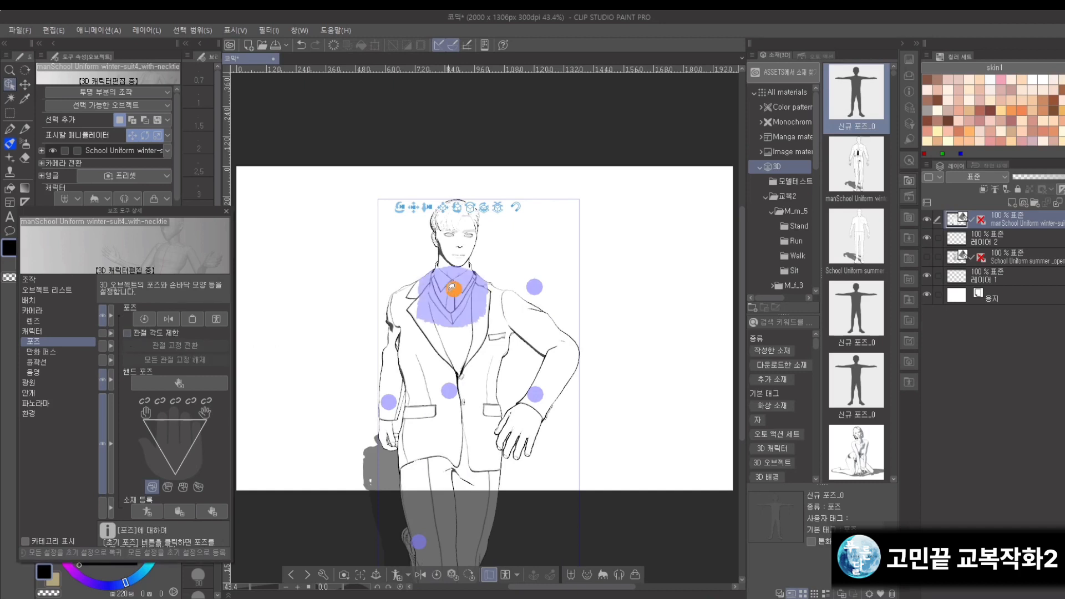
pyautogui.click(504, 302)
pyautogui.moveTo(500, 283)
pyautogui.mouseDown()
pyautogui.moveTo(481, 312)
pyautogui.moveTo(501, 268)
pyautogui.mouseUp()
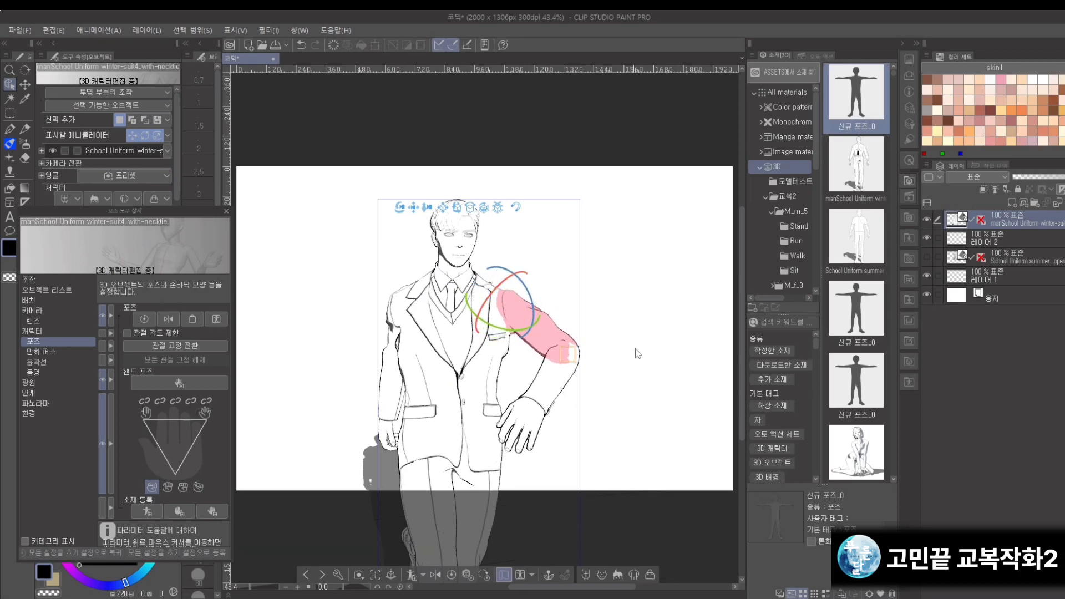
pyautogui.moveTo(646, 348); pyautogui.dragTo(668, 340)
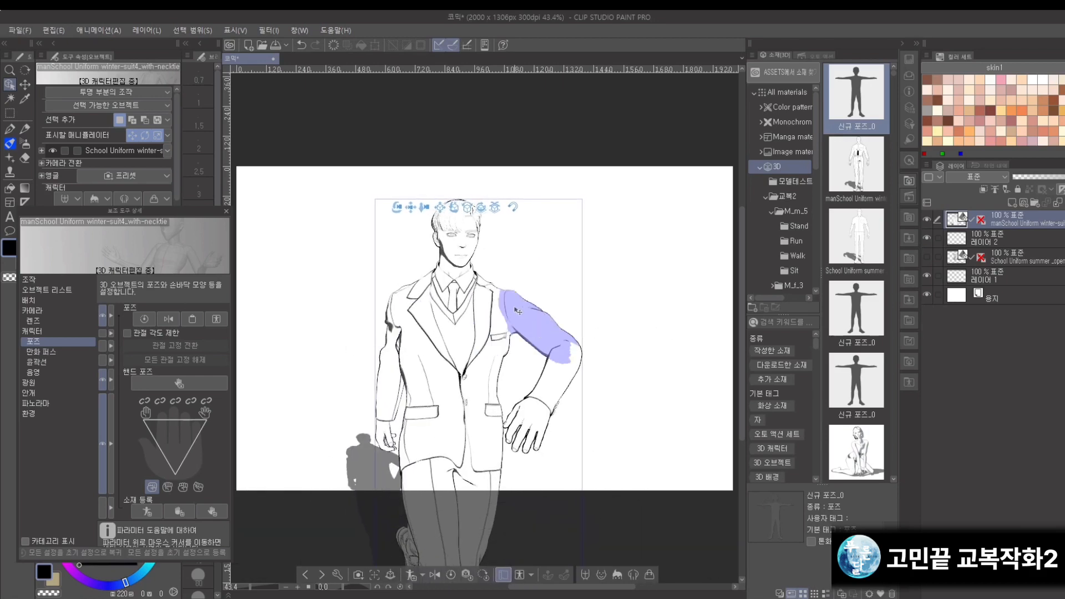
pyautogui.click(127, 333)
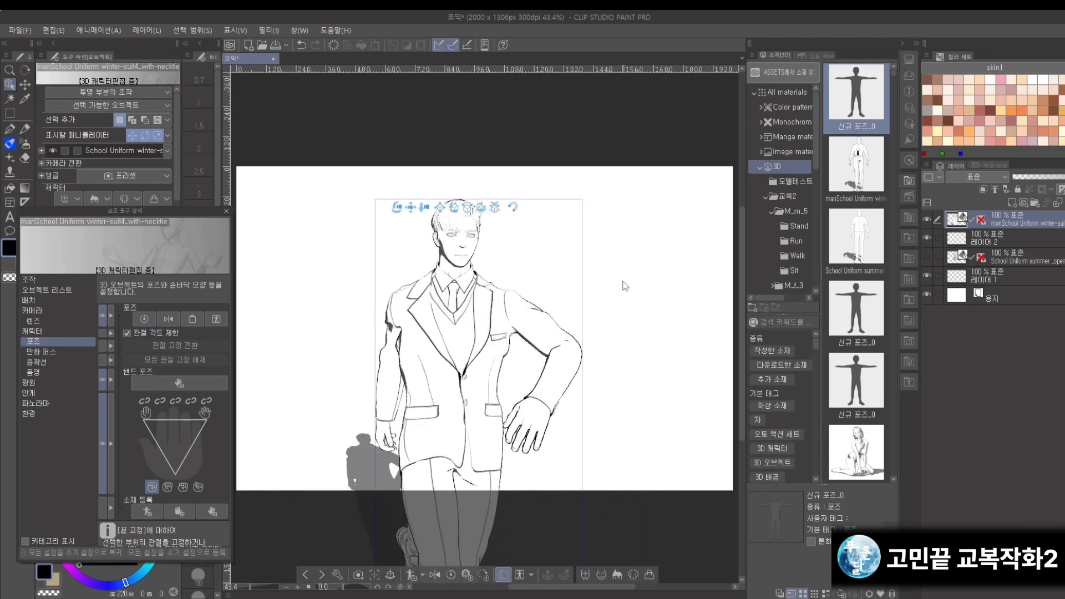
# Reset the suit model to its initial standing pose and view the whole figure from the front
pyautogui.moveTo(639, 368); pyautogui.dragTo(570, 333)
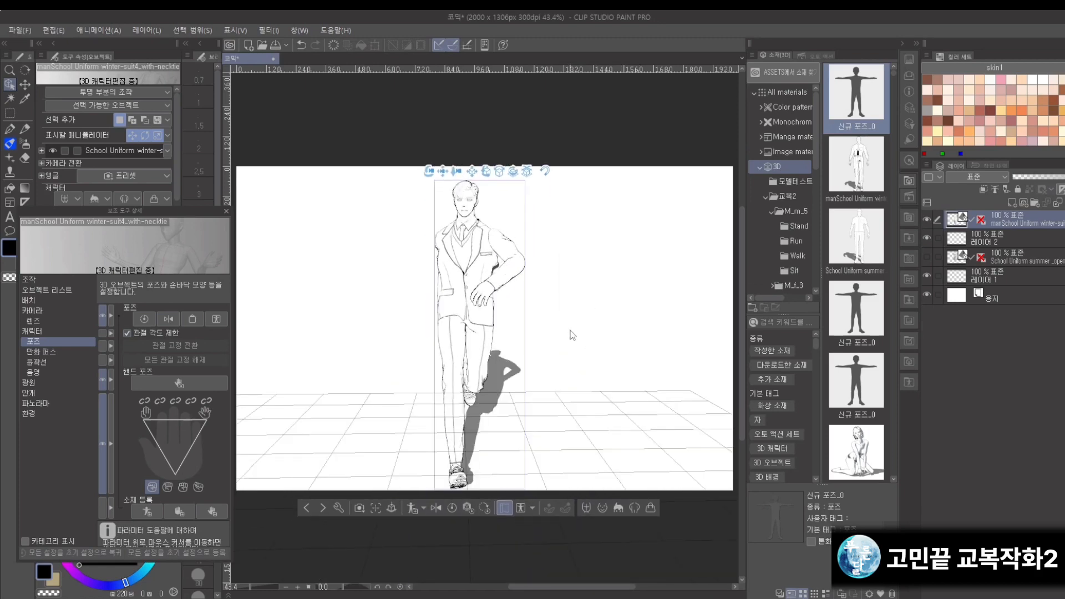
pyautogui.click(453, 510)
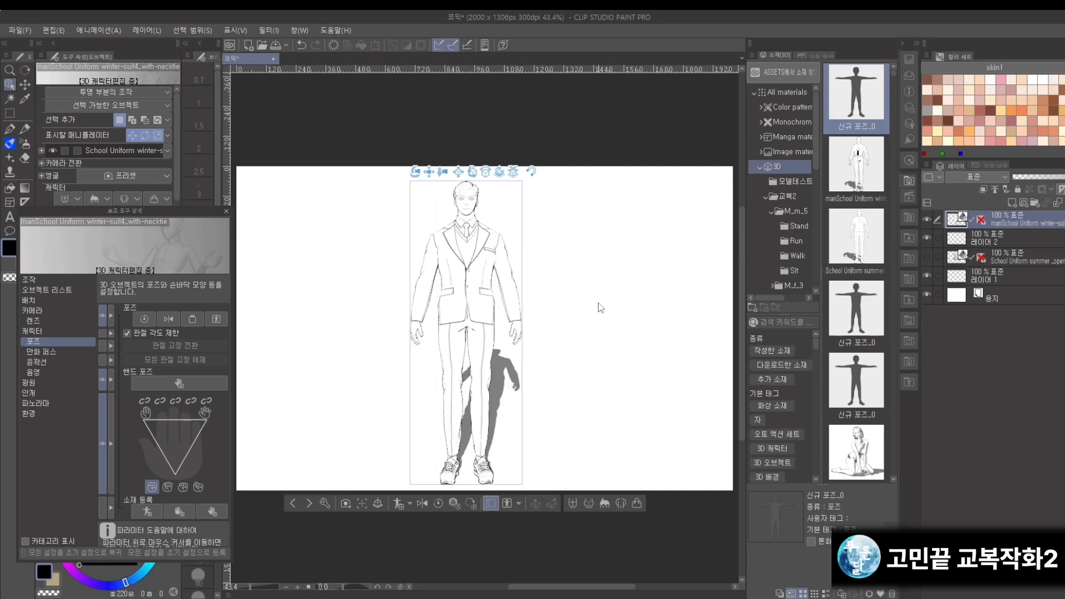
pyautogui.moveTo(589, 347); pyautogui.dragTo(599, 367)
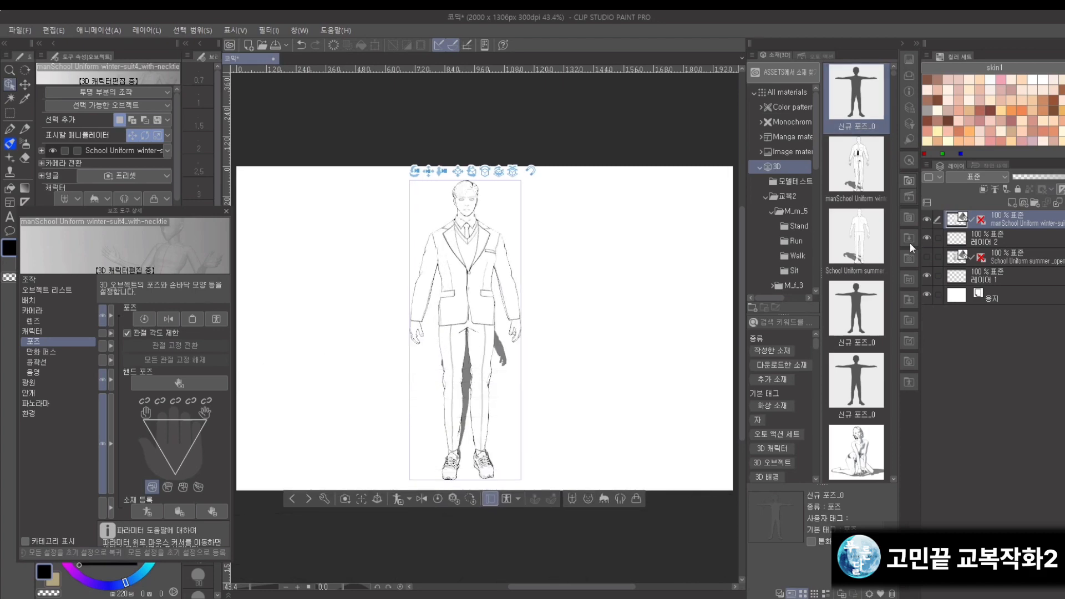
# Apply the Walk-06 pose material from the Walk folder to the suit model and turn the camera slightly around the figure
pyautogui.scroll(-1, 859, 420)
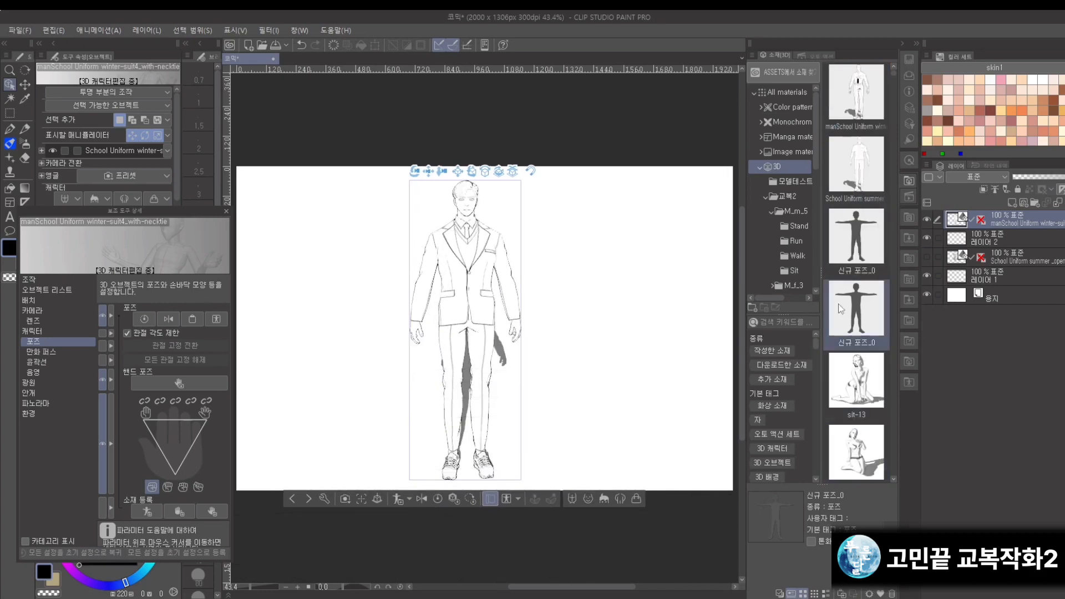
pyautogui.click(792, 259)
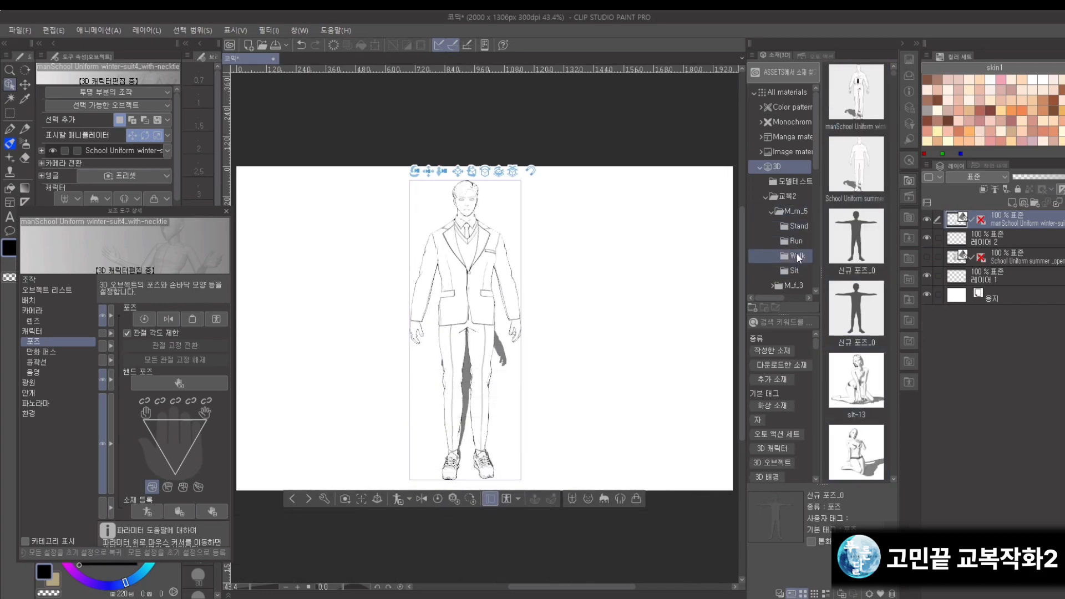
pyautogui.moveTo(856, 166); pyautogui.dragTo(476, 306)
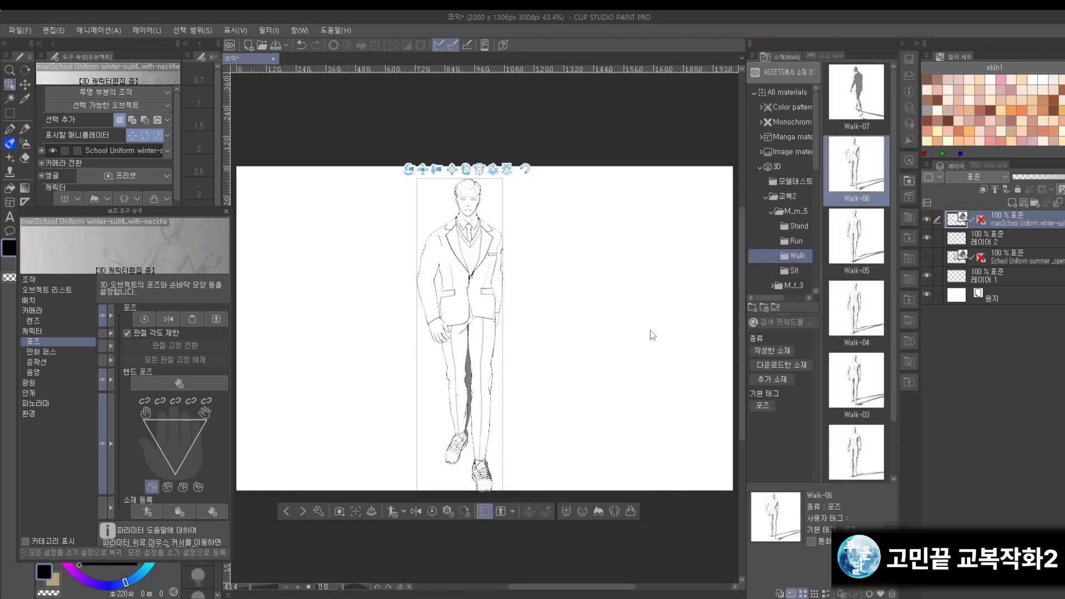
pyautogui.moveTo(650, 330); pyautogui.dragTo(680, 330)
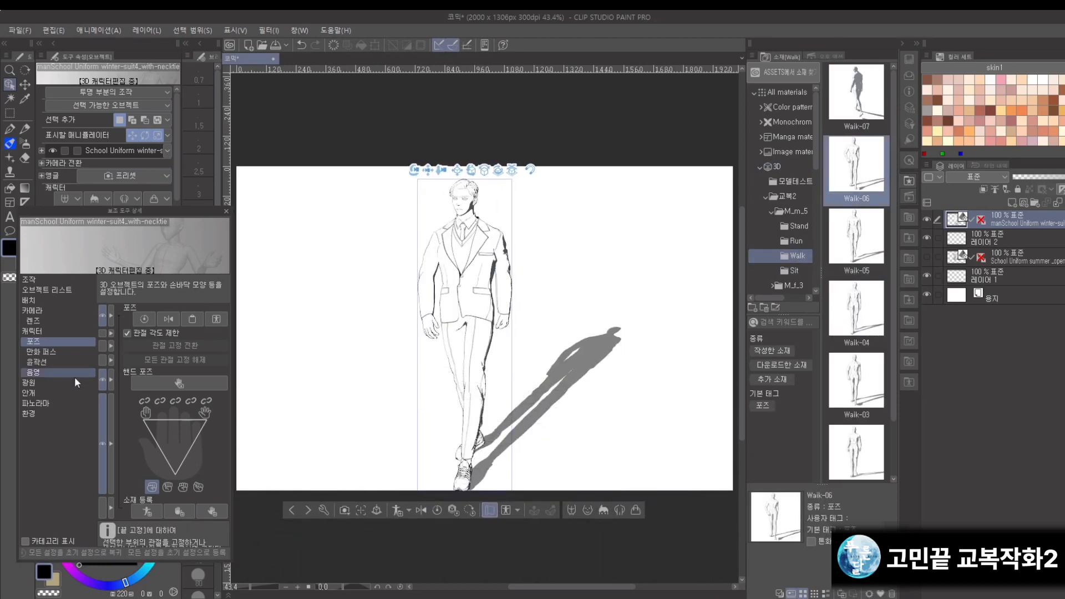
# Change the light source direction to light the figure from one side, and rotate the camera to check the shading and cast shadow
pyautogui.click(36, 383)
pyautogui.moveTo(181, 354); pyautogui.dragTo(162, 354)
pyautogui.moveTo(542, 345)
pyautogui.mouseDown()
pyautogui.moveTo(623, 344)
pyautogui.moveTo(552, 345)
pyautogui.moveTo(611, 346)
pyautogui.mouseUp()
# Open the manga perspective settings and vary the perspective from near and far camera distances, finishing with the whole figure framed from the front
pyautogui.click(47, 342)
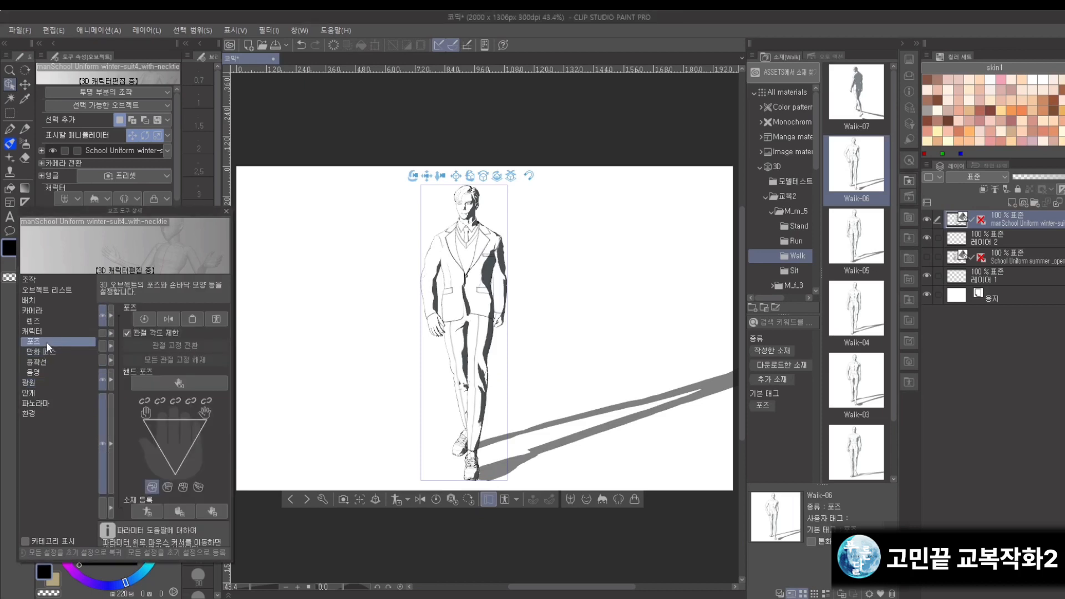
pyautogui.click(50, 351)
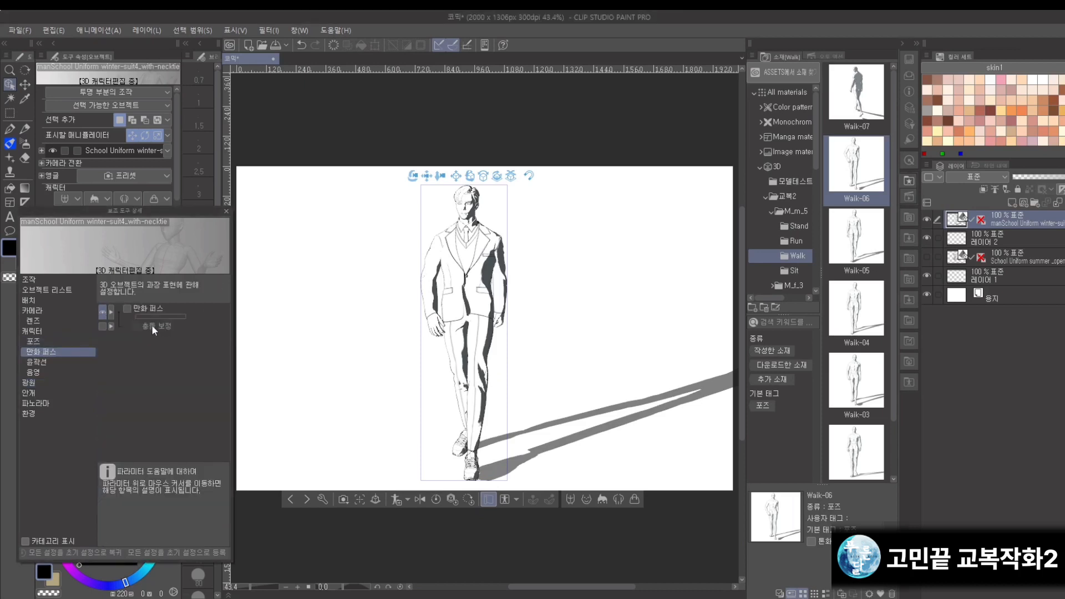
pyautogui.scroll(-3, 552, 333)
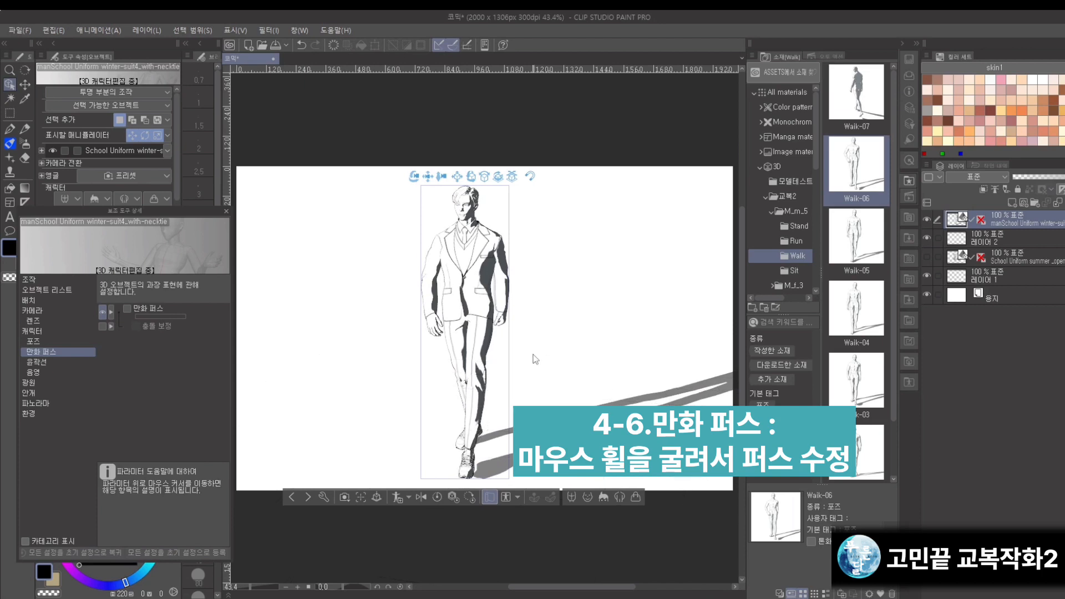
pyautogui.scroll(-3, 535, 359)
pyautogui.scroll(3, 535, 359)
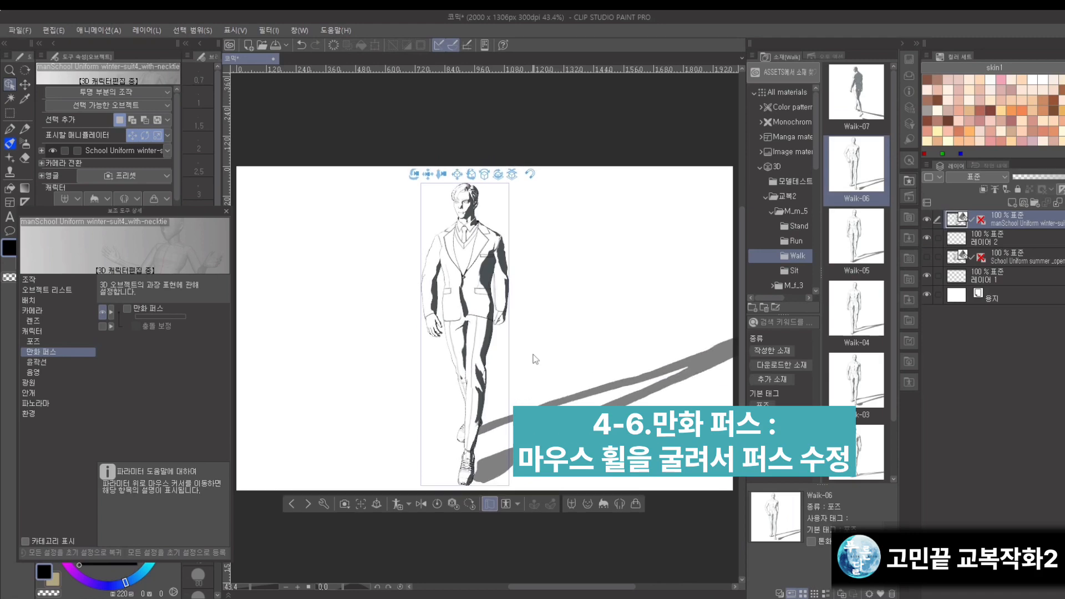
pyautogui.scroll(-5, 548, 349)
pyautogui.scroll(-5, 574, 275)
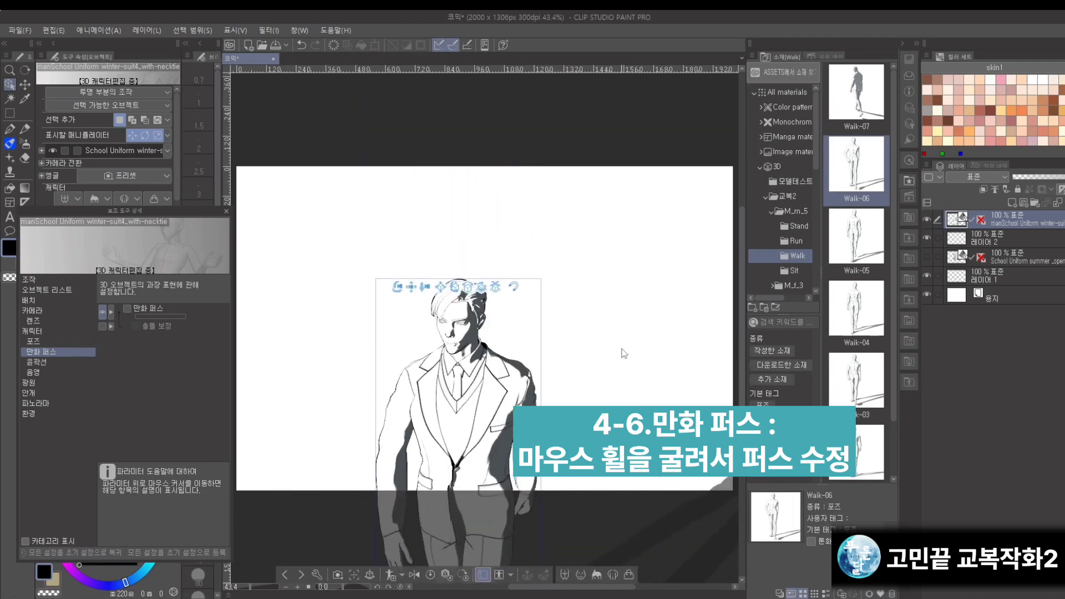
pyautogui.scroll(3, 574, 275)
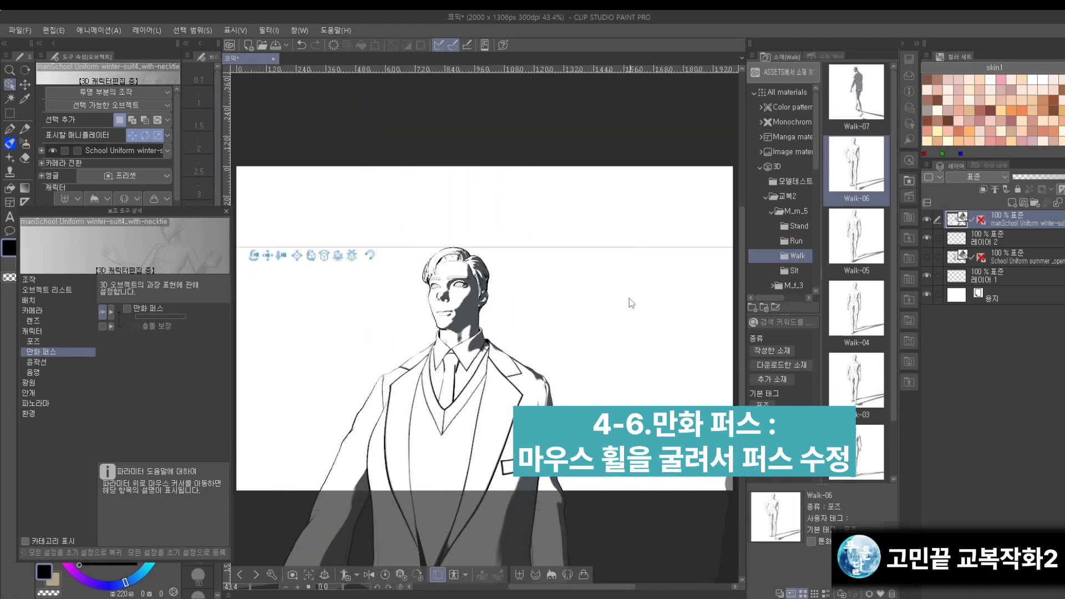
pyautogui.scroll(5, 620, 355)
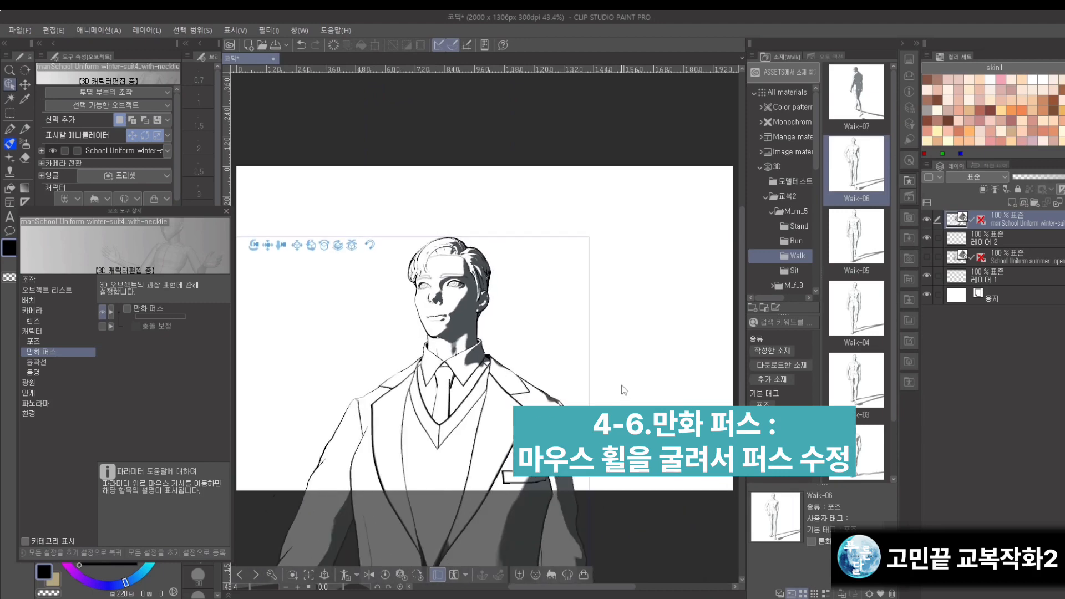
pyautogui.scroll(10, 624, 390)
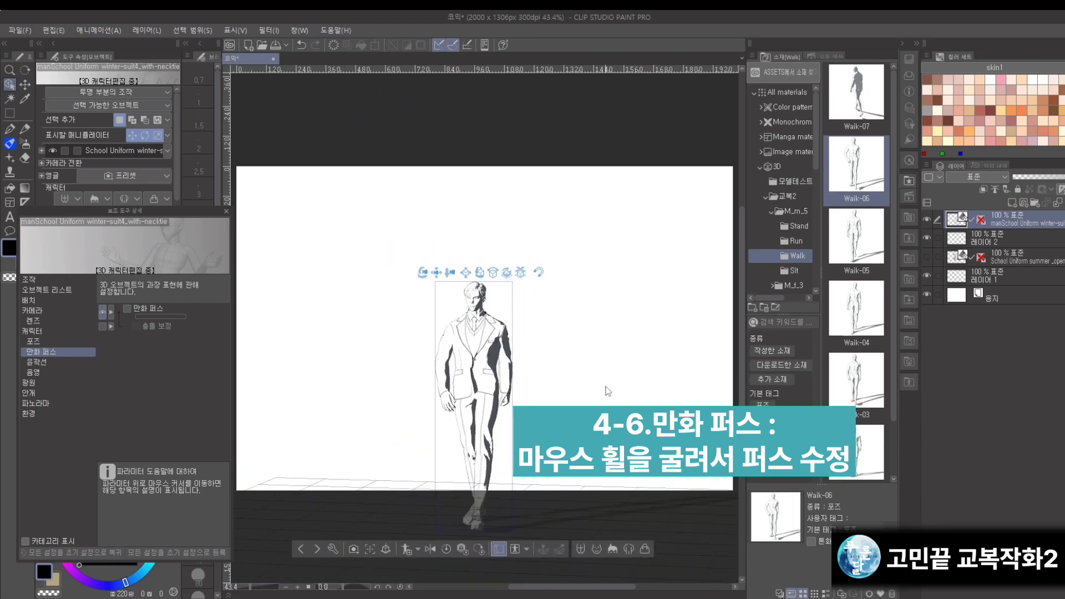
pyautogui.scroll(10, 605, 336)
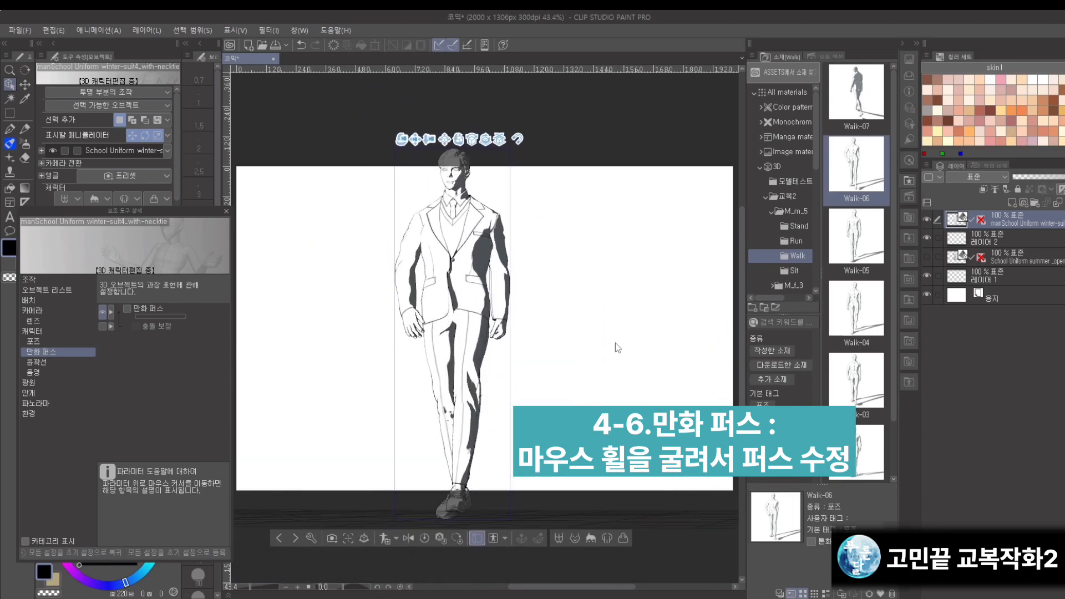
pyautogui.scroll(5, 610, 377)
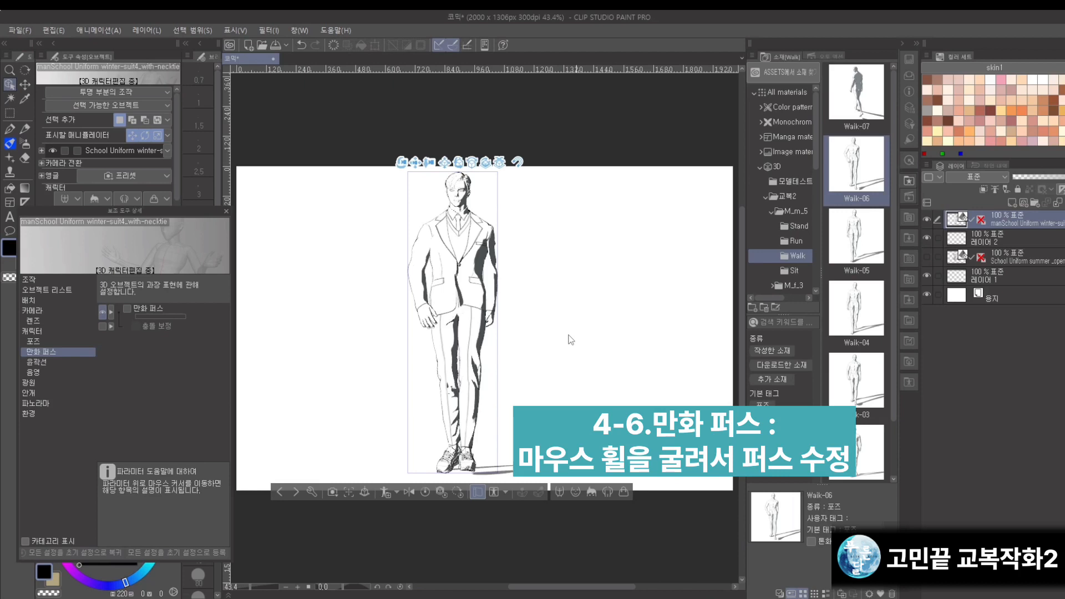
pyautogui.click(475, 337)
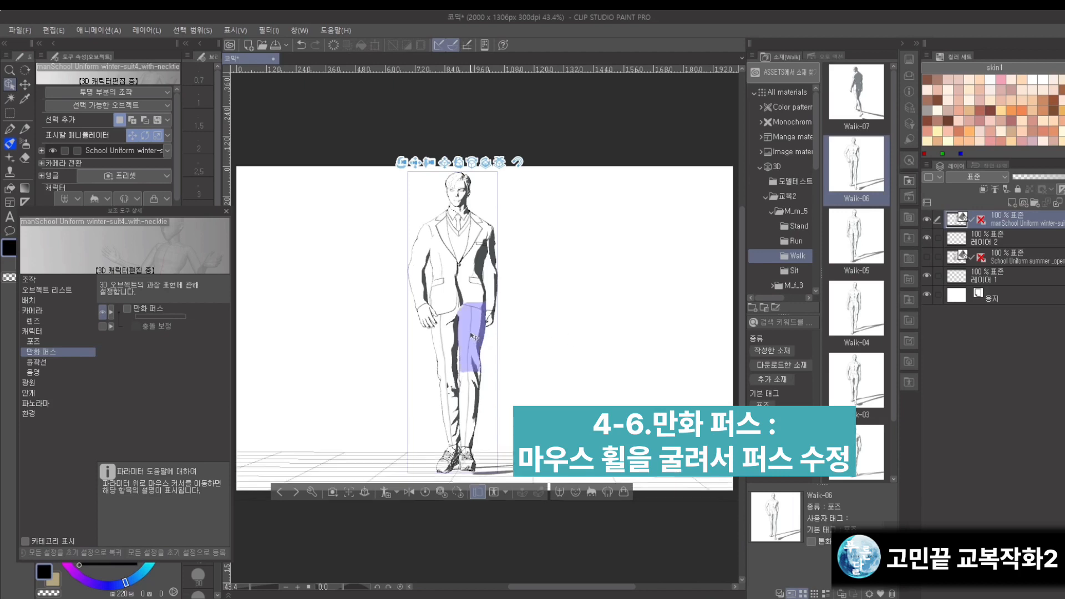
pyautogui.click(578, 344)
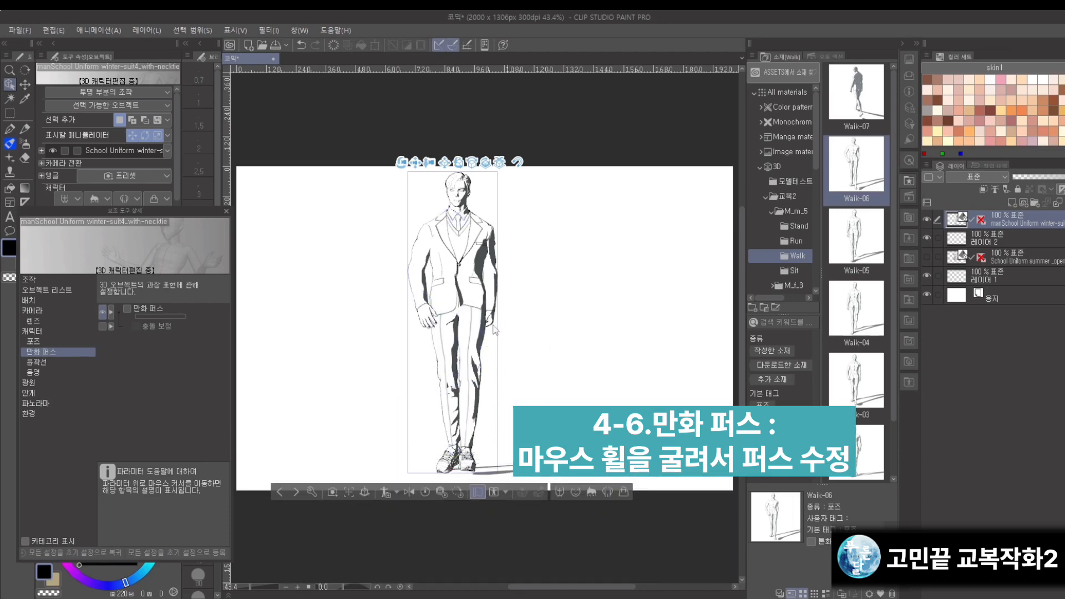
pyautogui.click(471, 326)
pyautogui.click(471, 325)
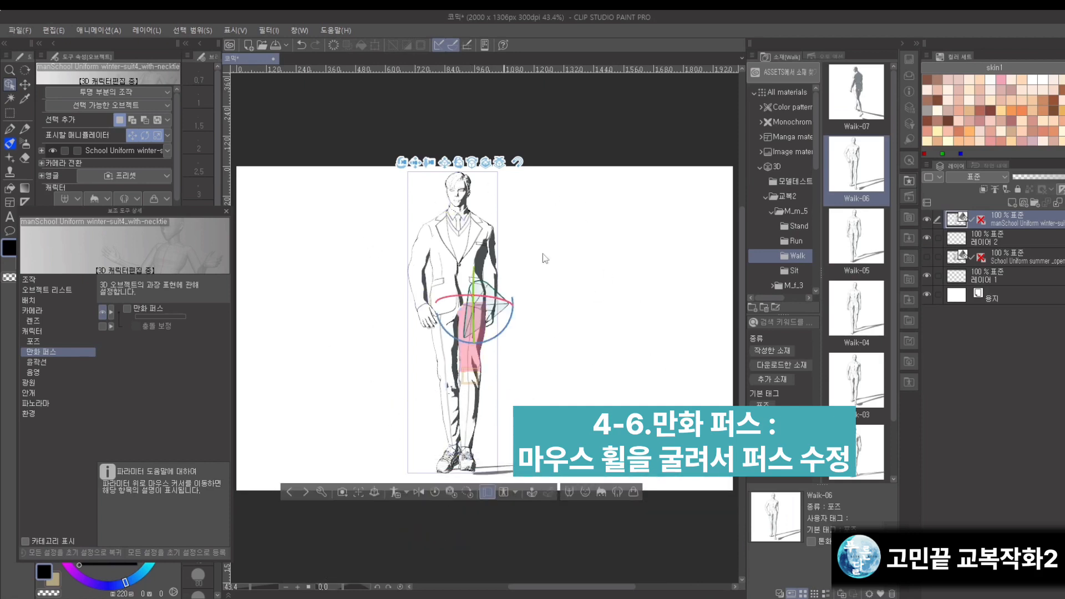
pyautogui.click(607, 351)
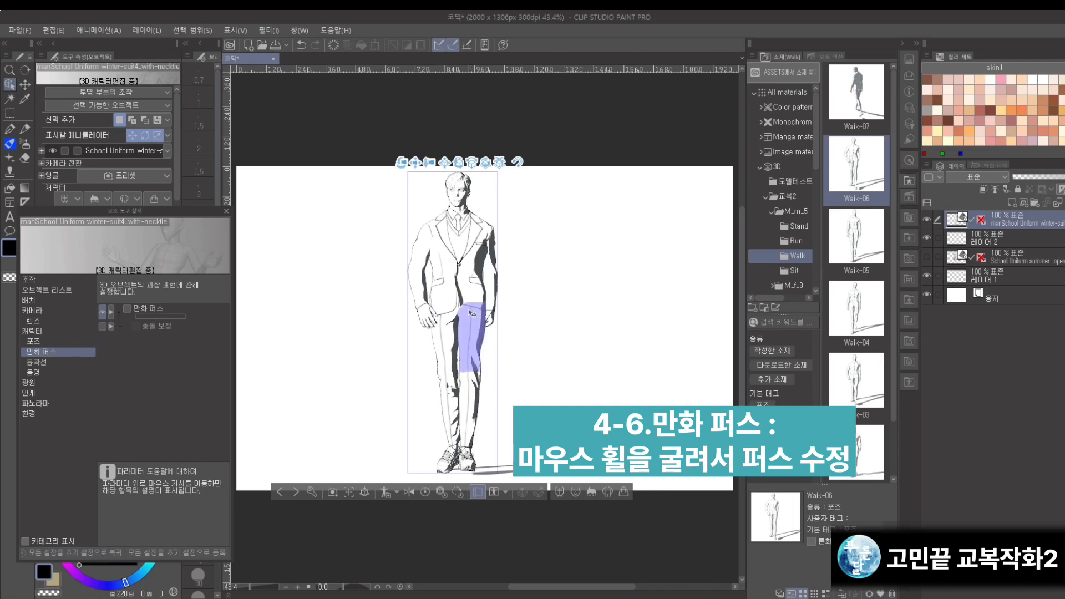
pyautogui.click(472, 332)
pyautogui.click(574, 375)
# Apply the Run-7 pose material from the Run folder to the suit model and orbit the camera to face the running figure
pyautogui.moveTo(522, 369); pyautogui.dragTo(529, 364)
pyautogui.scroll(-3, 530, 432)
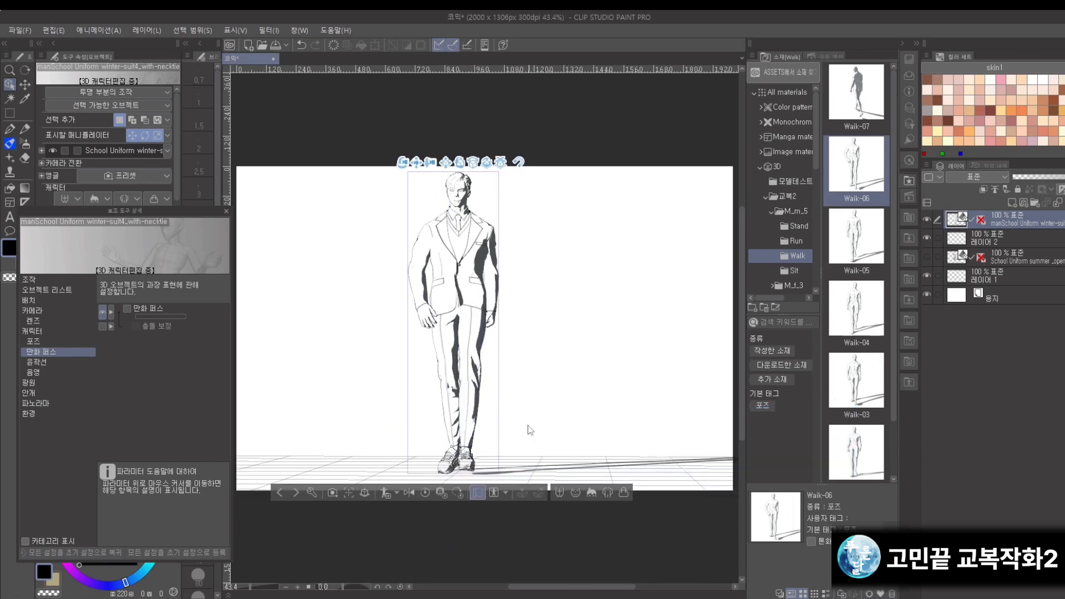
pyautogui.moveTo(541, 411); pyautogui.dragTo(541, 401)
pyautogui.moveTo(547, 391); pyautogui.dragTo(550, 361)
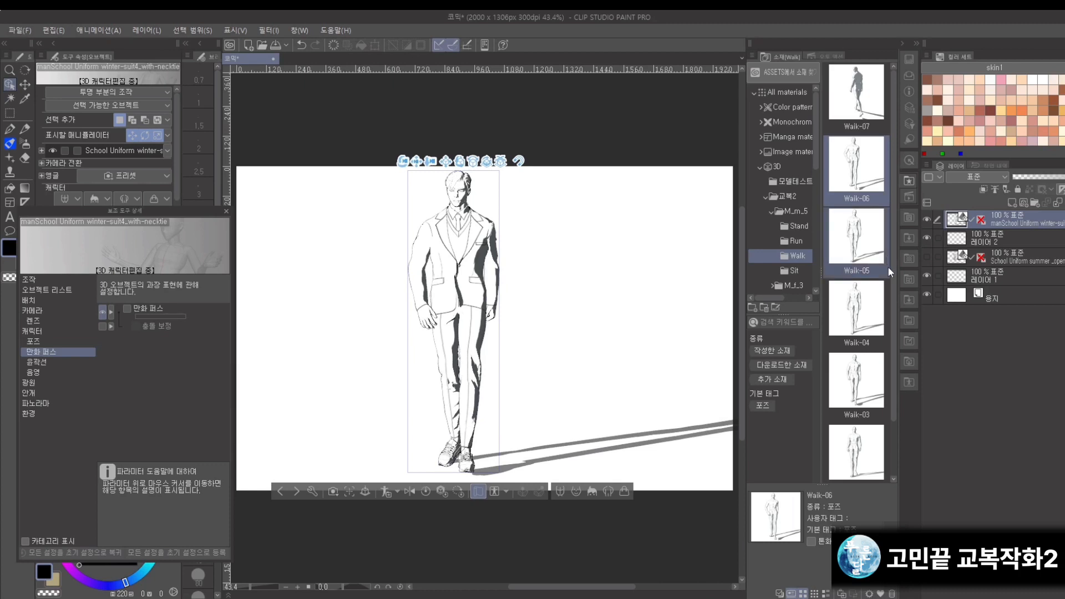
pyautogui.click(796, 242)
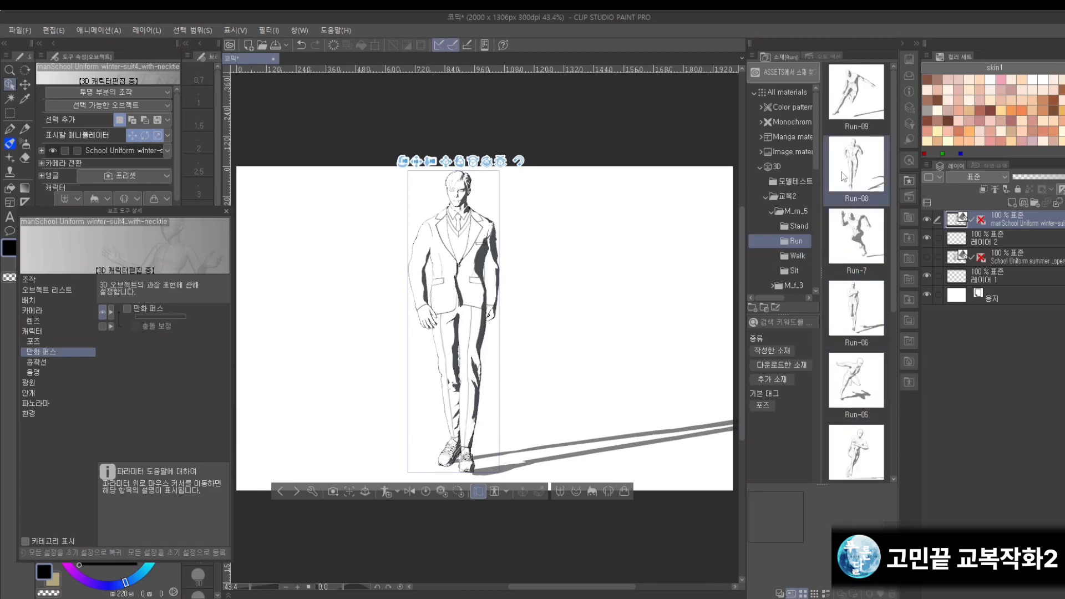
pyautogui.moveTo(859, 244); pyautogui.dragTo(488, 296)
pyautogui.moveTo(614, 313); pyautogui.dragTo(404, 382)
pyautogui.moveTo(633, 372); pyautogui.dragTo(604, 370)
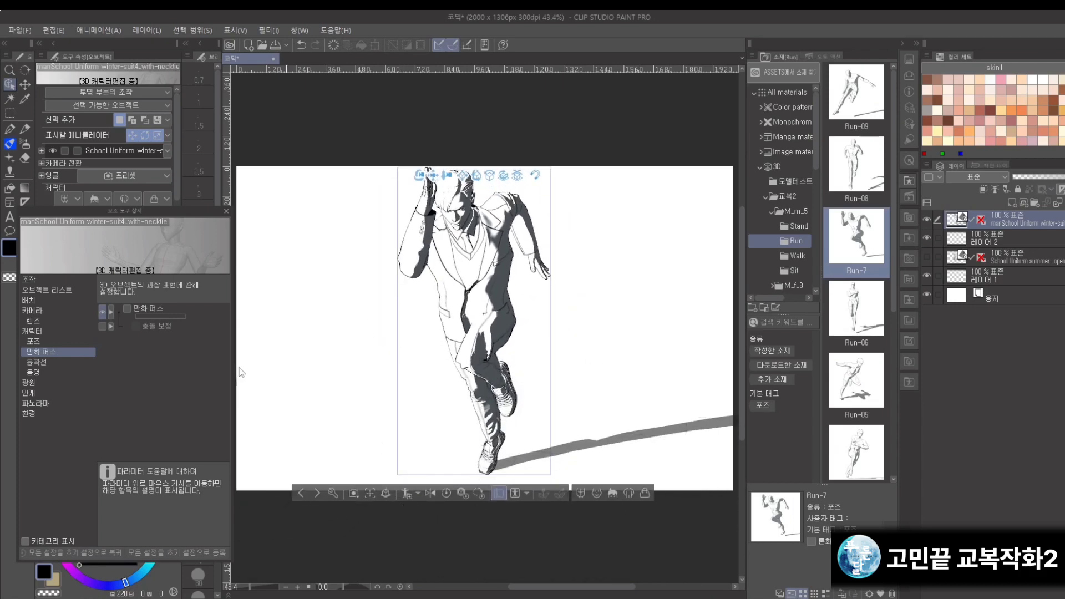
# Open the outline settings for the model and orbit the camera around the running figure
pyautogui.moveTo(664, 333)
pyautogui.mouseDown()
pyautogui.moveTo(630, 333)
pyautogui.moveTo(622, 309)
pyautogui.moveTo(665, 344)
pyautogui.mouseUp()
pyautogui.click(37, 362)
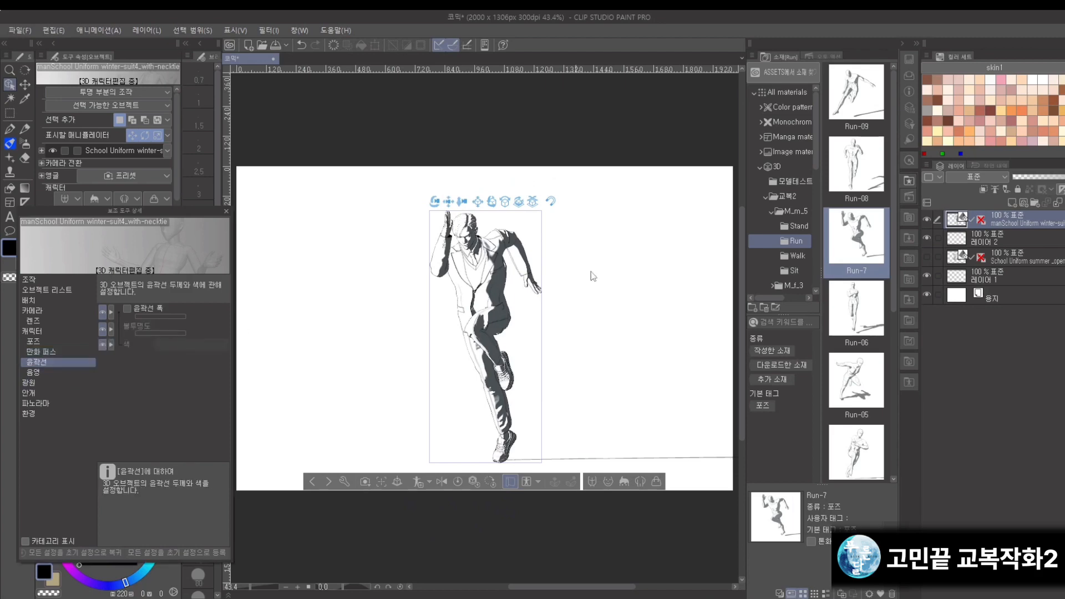
pyautogui.moveTo(637, 309); pyautogui.dragTo(695, 322)
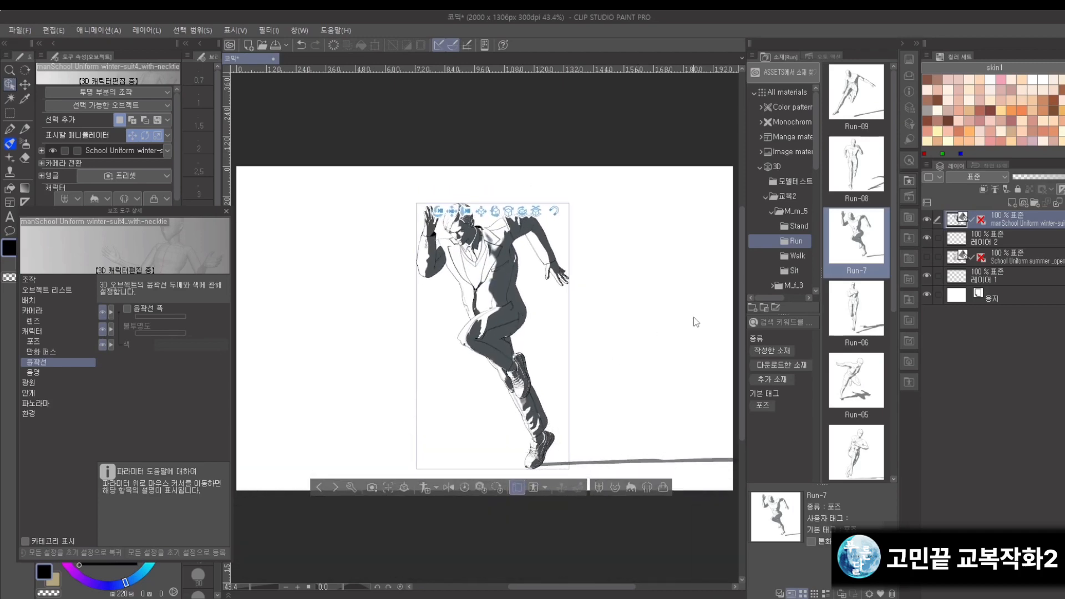
pyautogui.moveTo(601, 335); pyautogui.dragTo(660, 335)
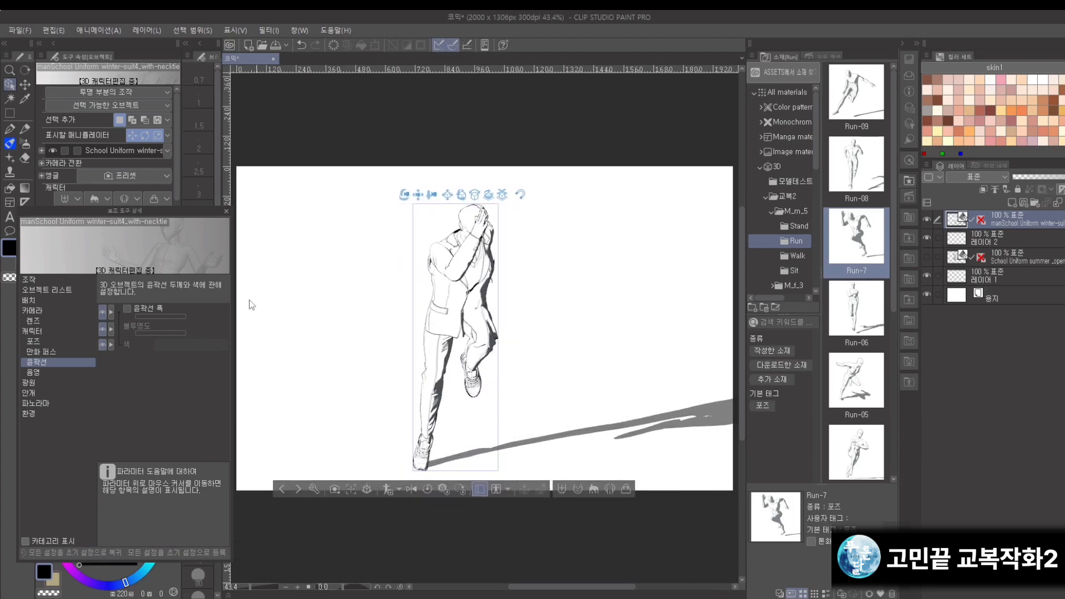
# In the shading settings, turn the light source's effect on the model off and back on
pyautogui.click(43, 376)
pyautogui.moveTo(590, 328); pyautogui.dragTo(552, 324)
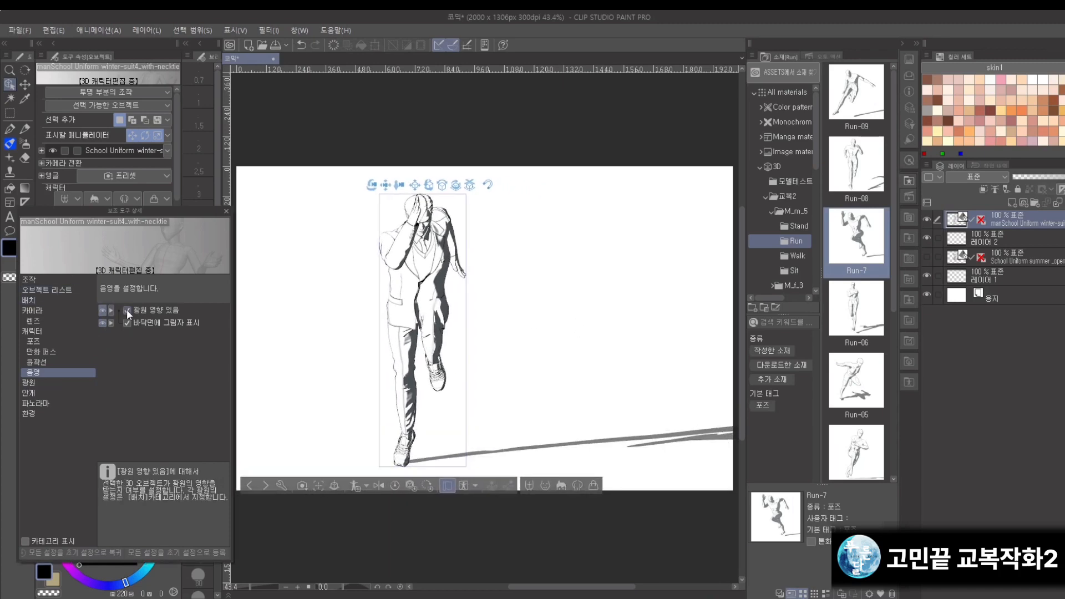
pyautogui.moveTo(526, 296)
pyautogui.mouseDown()
pyautogui.moveTo(492, 293)
pyautogui.moveTo(516, 299)
pyautogui.mouseUp()
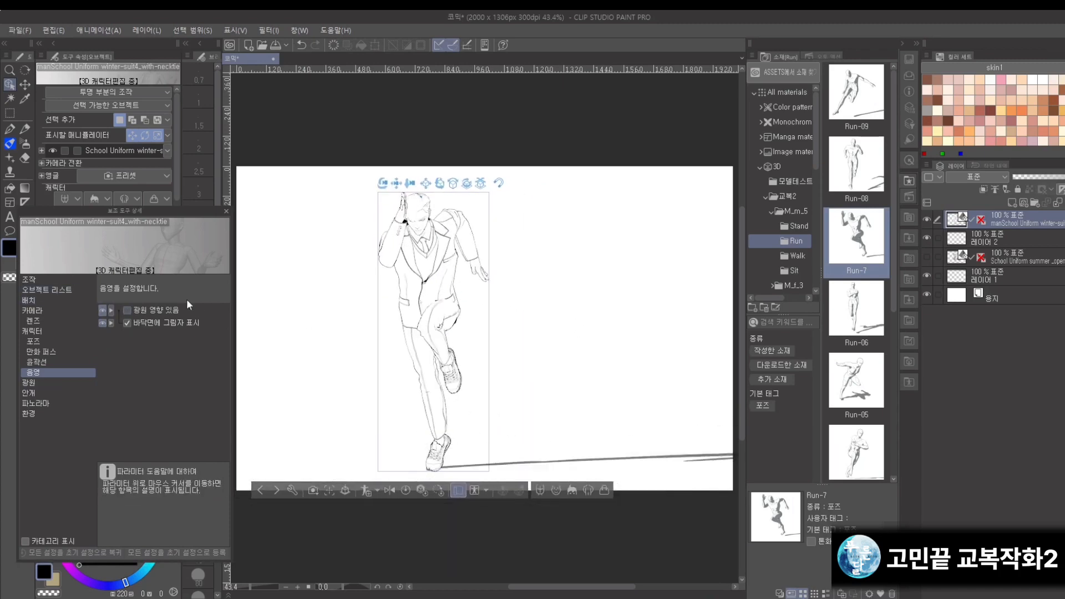
pyautogui.click(125, 306)
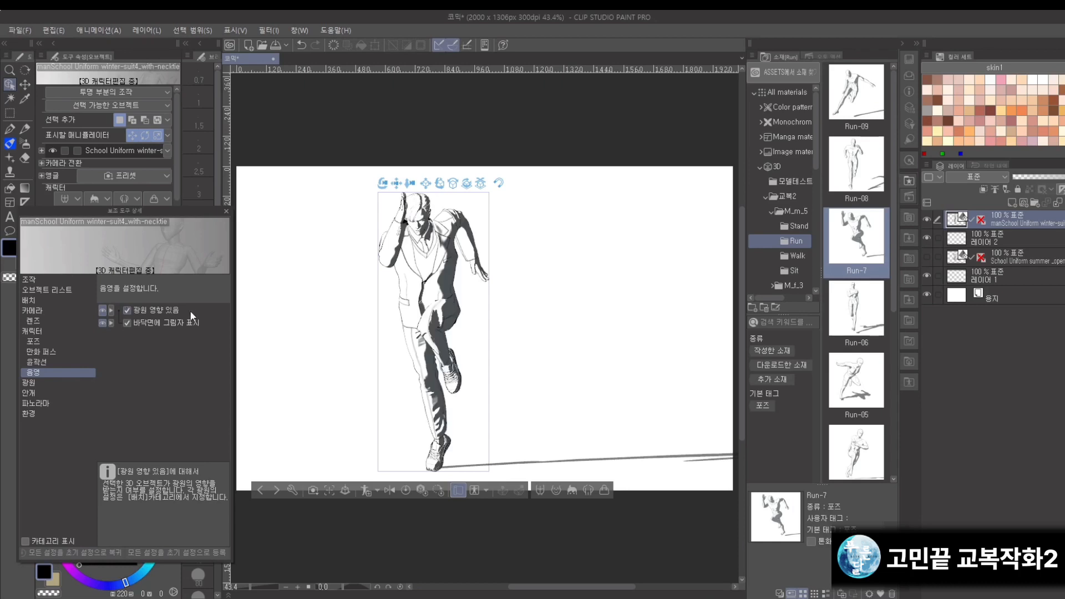
# Turn the model's floor shadow off and back on, checking it from another camera angle
pyautogui.click(124, 323)
pyautogui.click(125, 323)
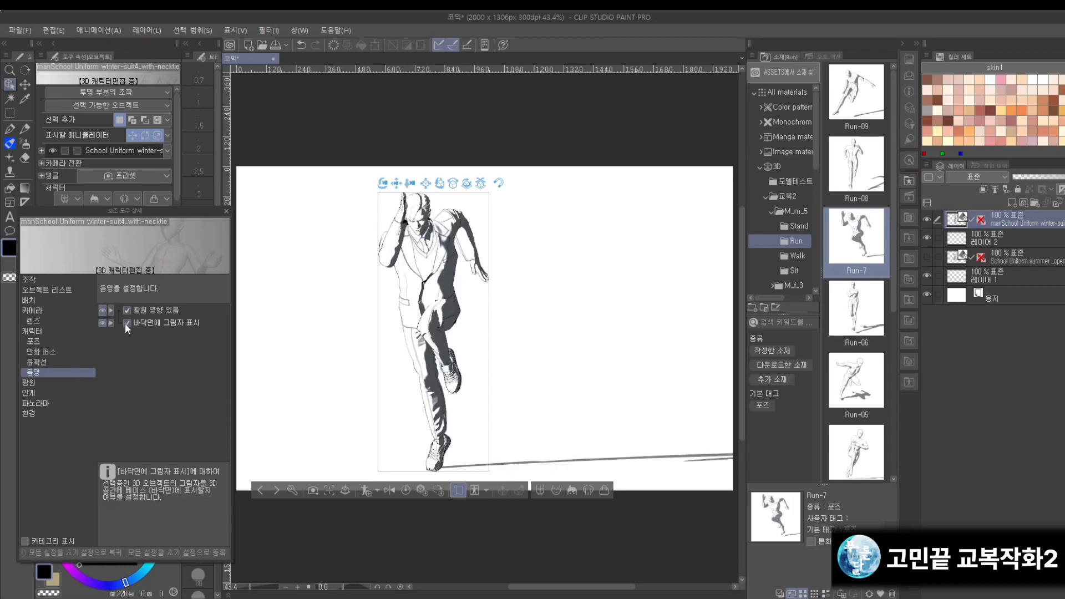
pyautogui.moveTo(541, 348); pyautogui.dragTo(591, 330)
pyautogui.click(125, 322)
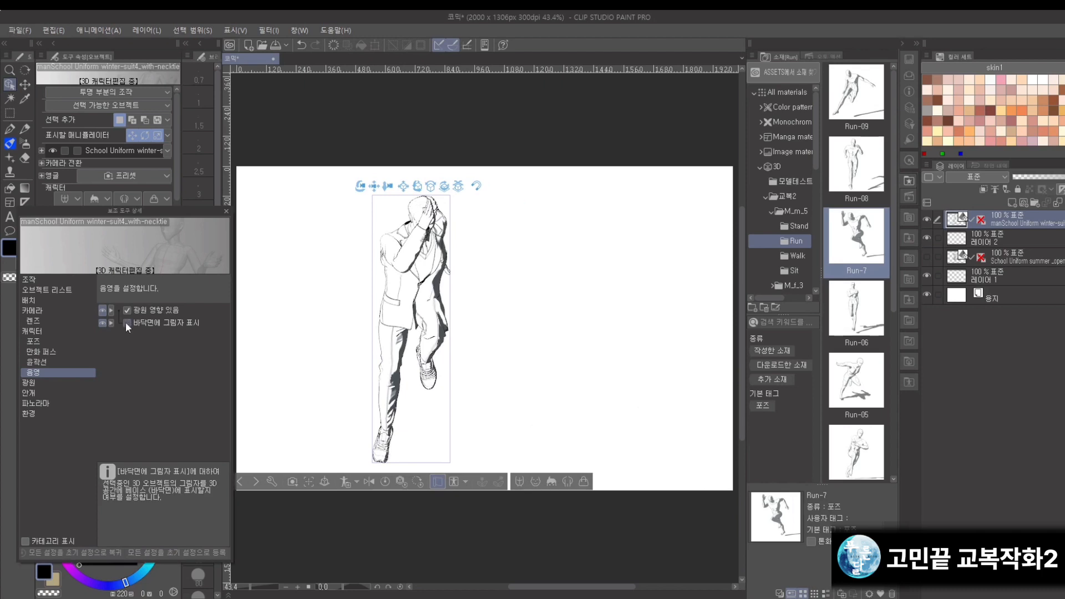
pyautogui.click(125, 322)
# Set the ambient light color to a lighter blue-grey, HEX 6D7678, in the light source settings and rotate the camera to check the shading
pyautogui.click(37, 384)
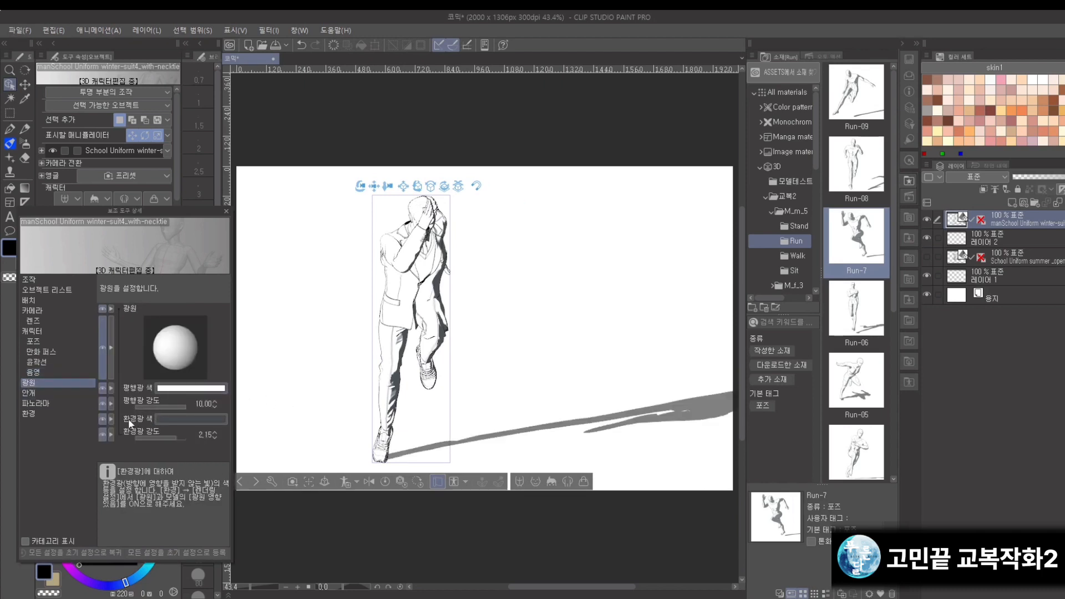
pyautogui.moveTo(555, 328); pyautogui.dragTo(489, 333)
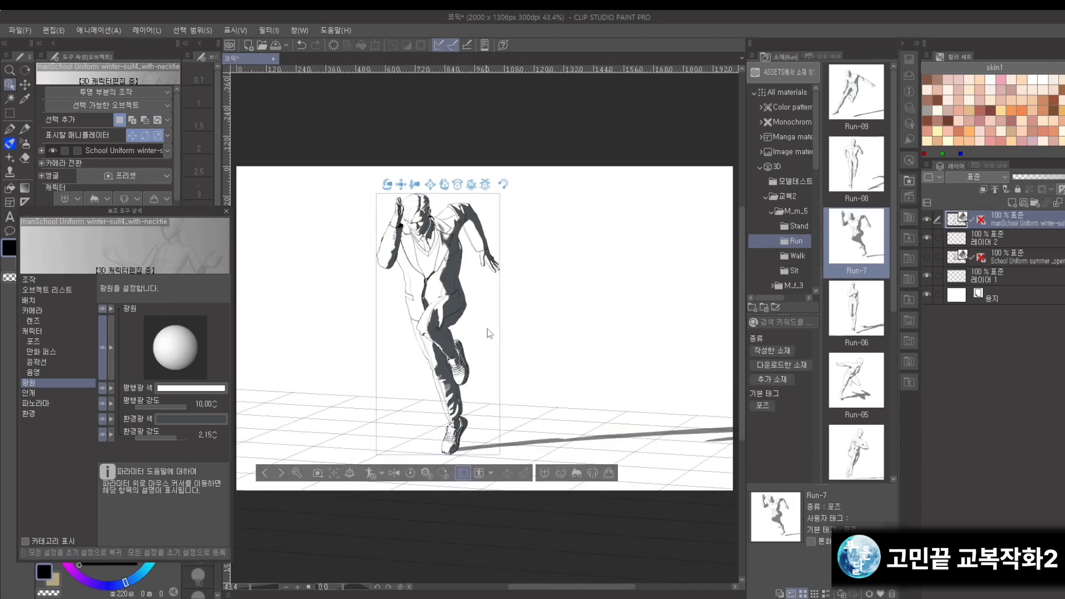
pyautogui.click(185, 420)
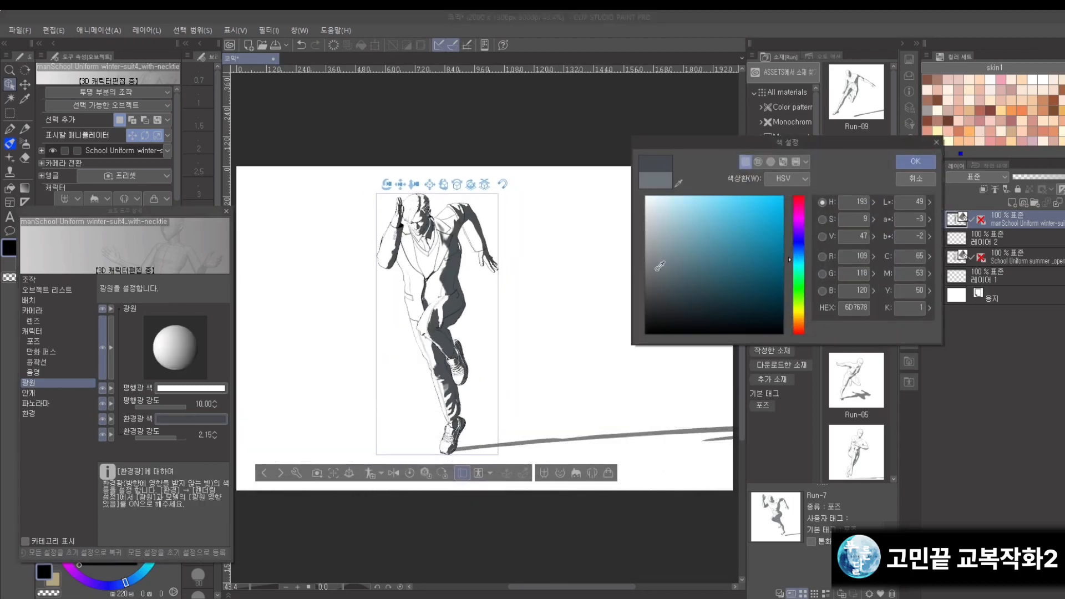
pyautogui.click(915, 178)
pyautogui.moveTo(588, 330)
pyautogui.mouseDown()
pyautogui.moveTo(560, 333)
pyautogui.moveTo(603, 333)
pyautogui.moveTo(599, 320)
pyautogui.mouseUp()
# View the fog and panorama settings, and open the rendering settings from the environment category
pyautogui.click(39, 393)
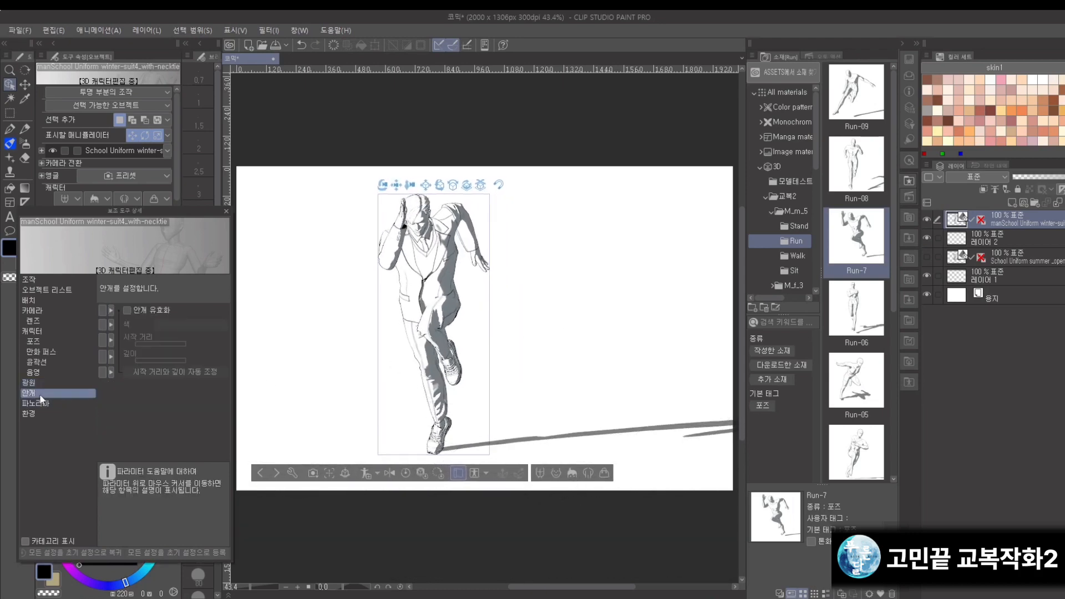
pyautogui.click(47, 403)
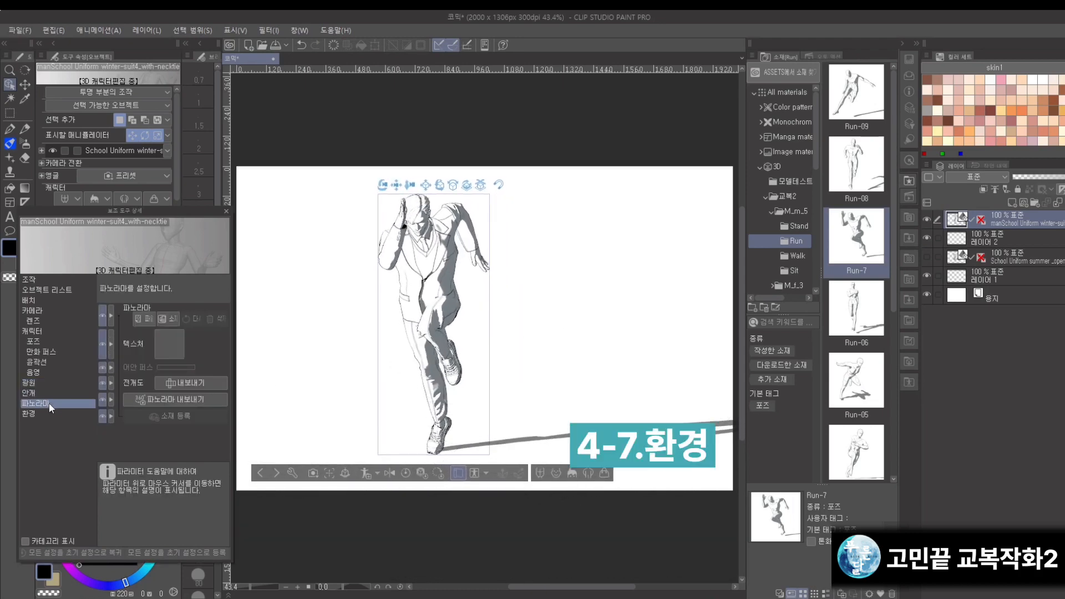
pyautogui.click(39, 413)
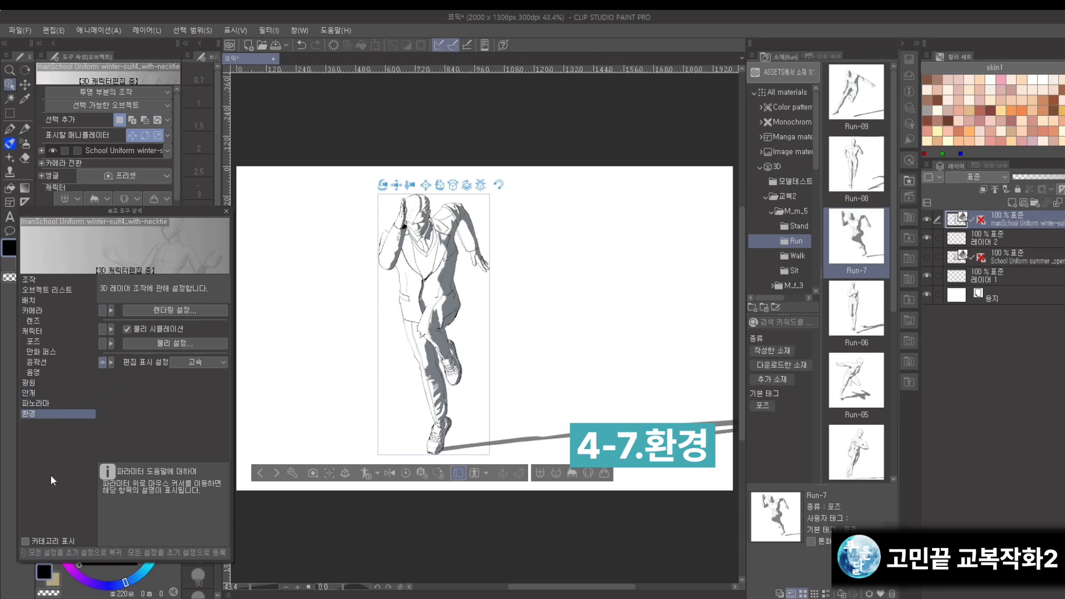
pyautogui.click(177, 308)
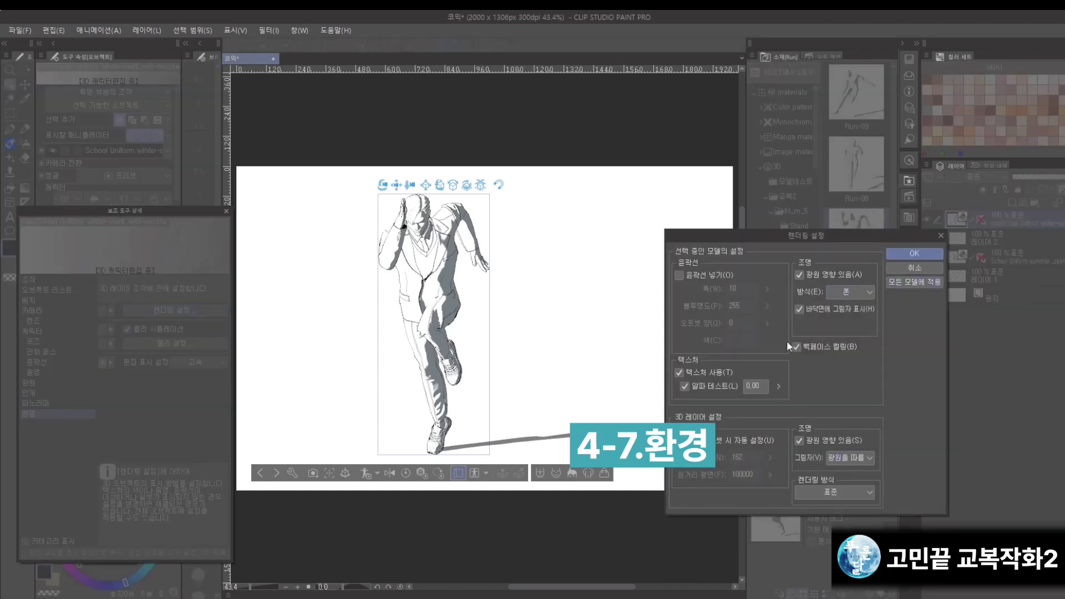
# Turn the selected model's texture use off and back on twice in the rendering settings to compare its appearance
pyautogui.click(679, 372)
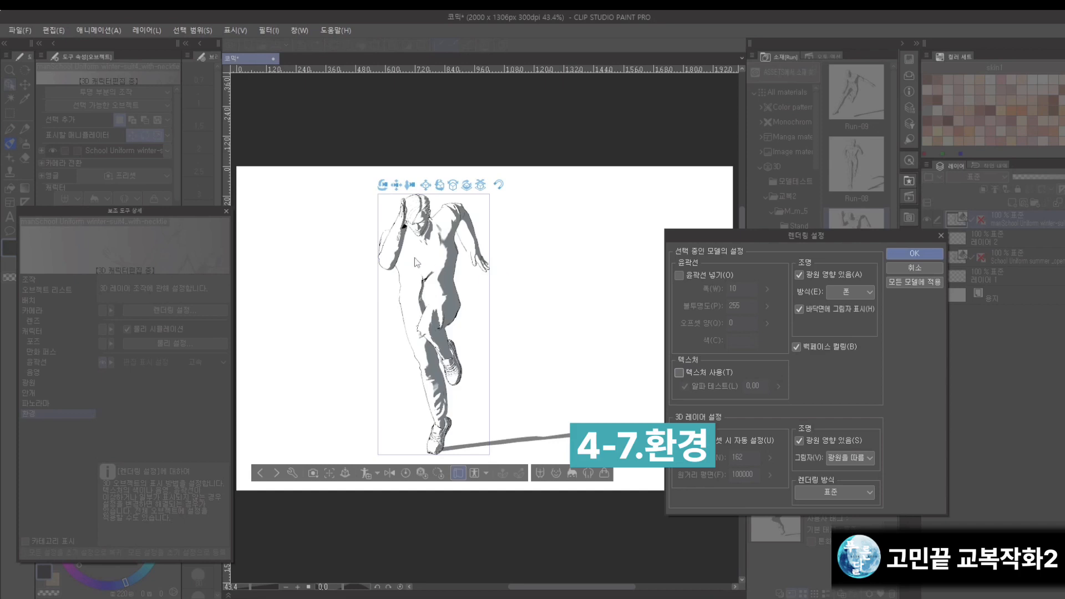
pyautogui.click(679, 373)
pyautogui.click(679, 372)
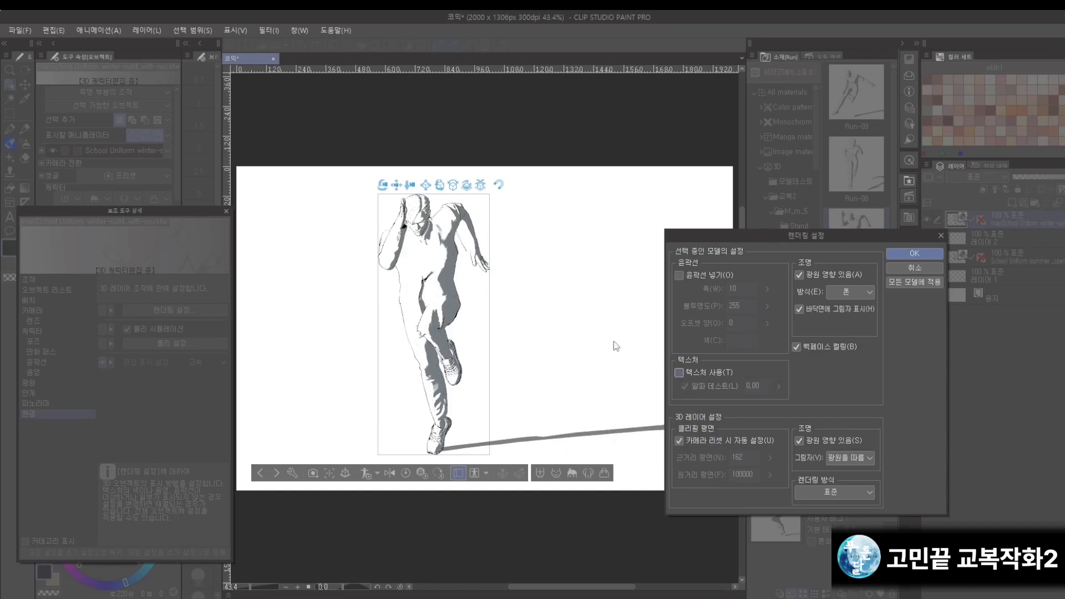
pyautogui.click(679, 372)
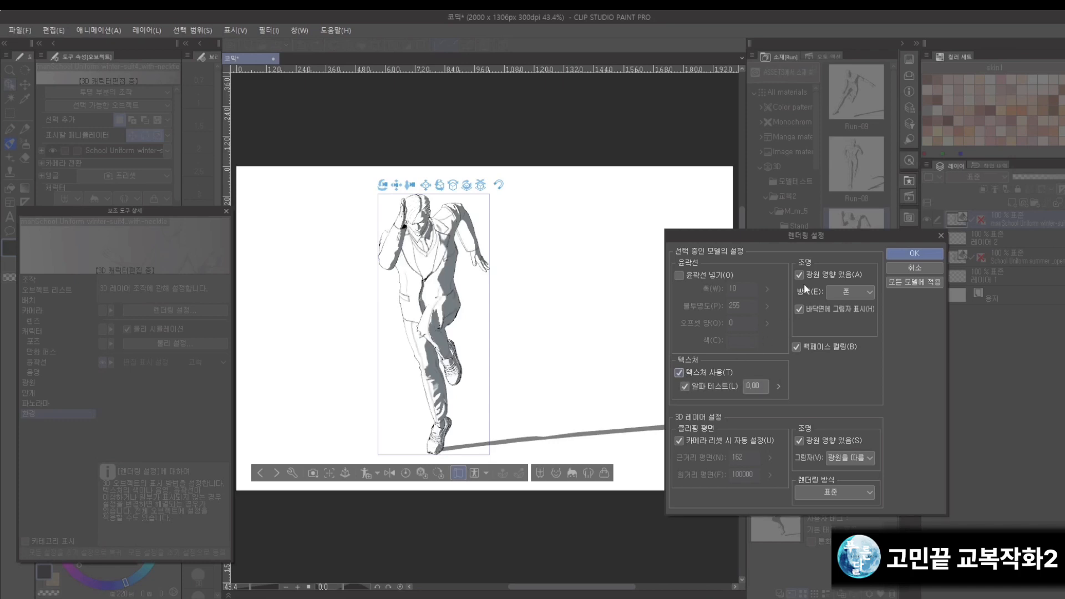
# Turn the light source's effect on the model and its floor shadow off and back on in the rendering settings
pyautogui.click(799, 275)
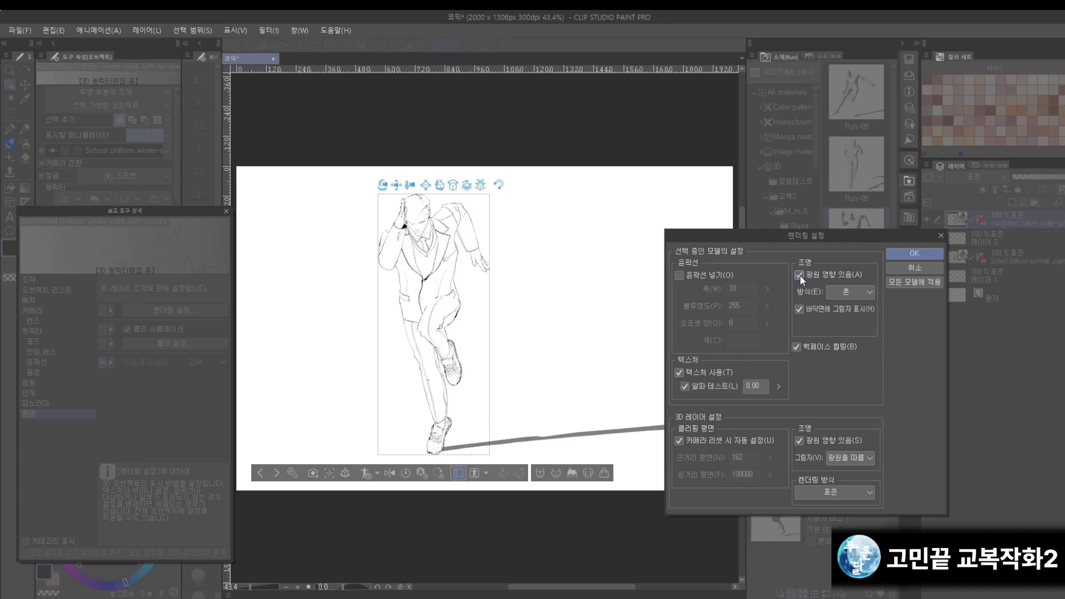
pyautogui.click(799, 274)
pyautogui.click(799, 309)
pyautogui.click(799, 309)
pyautogui.click(799, 273)
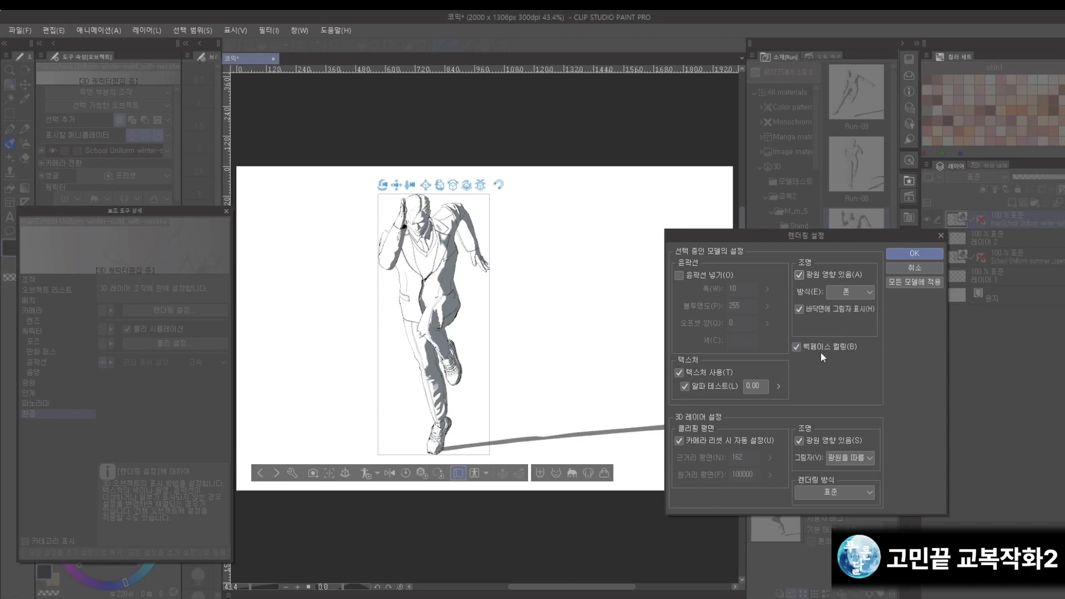